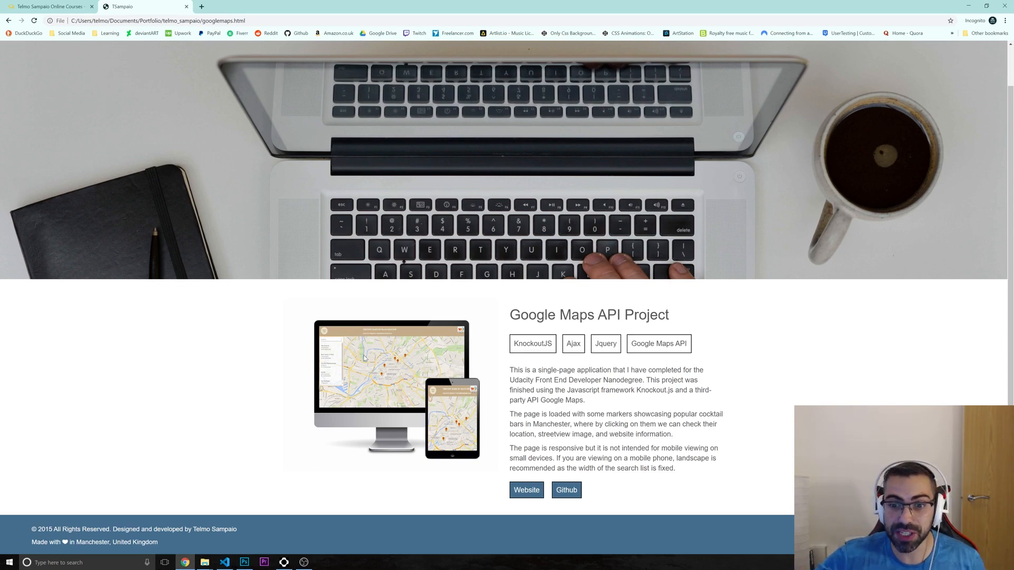
- Browse the portfolio website from its home page to the project list and open the 2D Game Development case study
scroll(364, 358, up, 1)
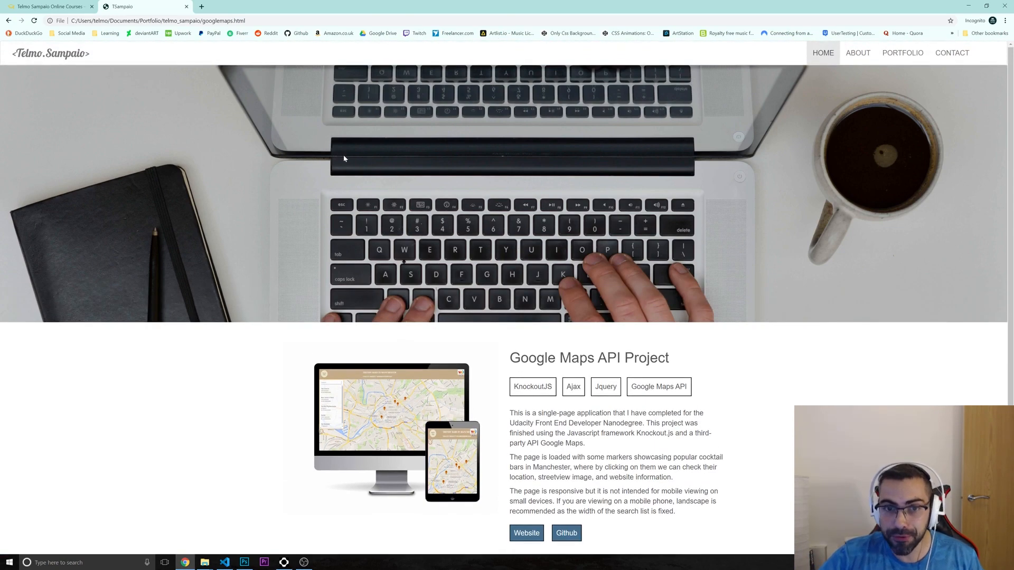
click(82, 53)
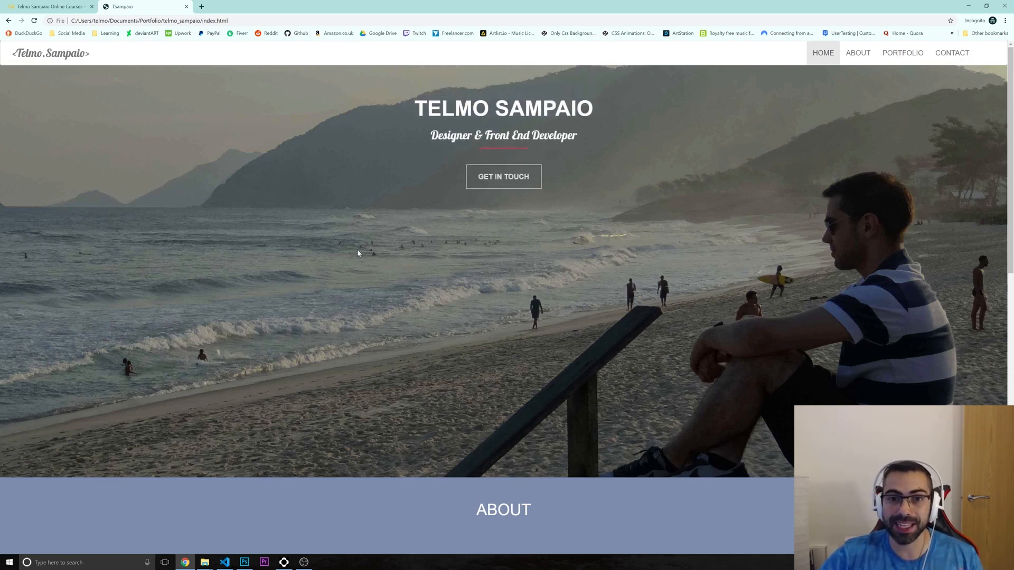
scroll(356, 259, down, 8)
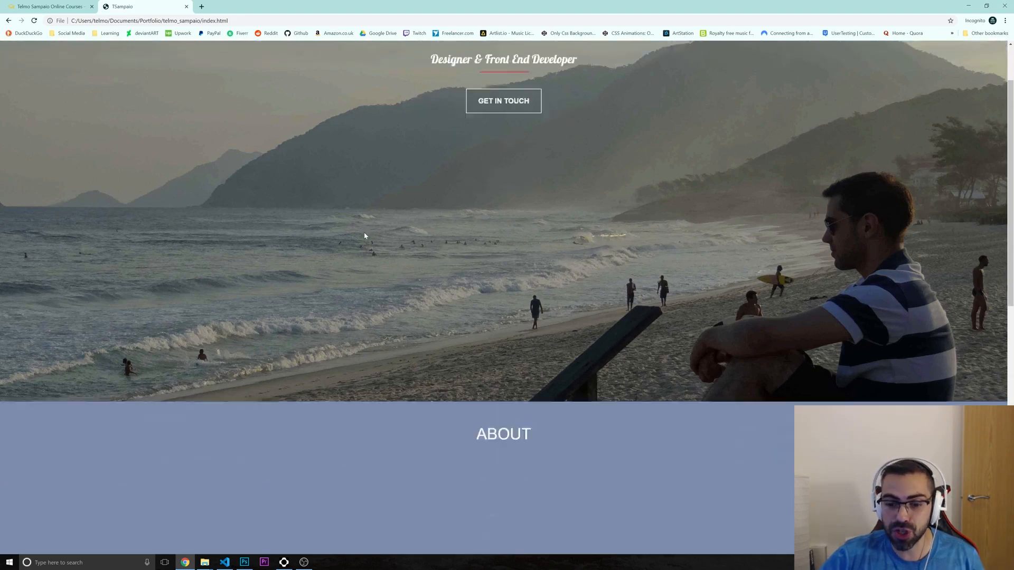
scroll(365, 236, down, 4)
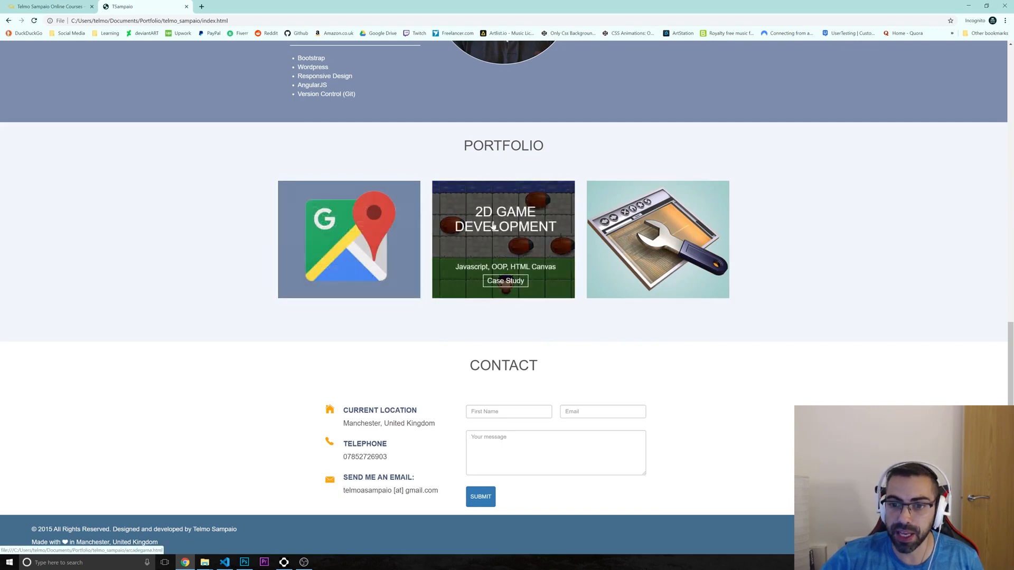
click(504, 226)
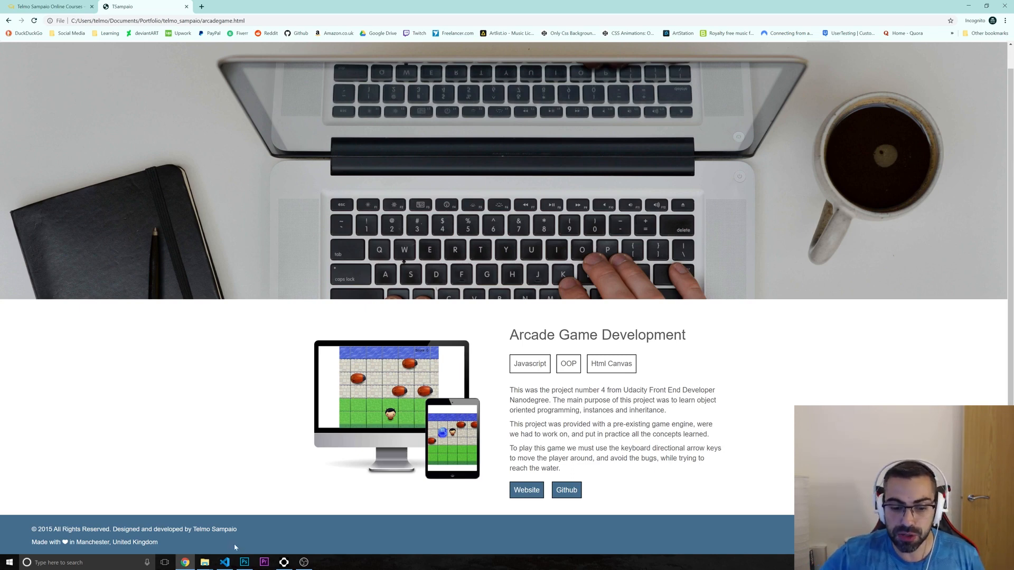
- Switch to Photoshop and place the mac image from the design folder as an embedded object in the blank document
click(244, 562)
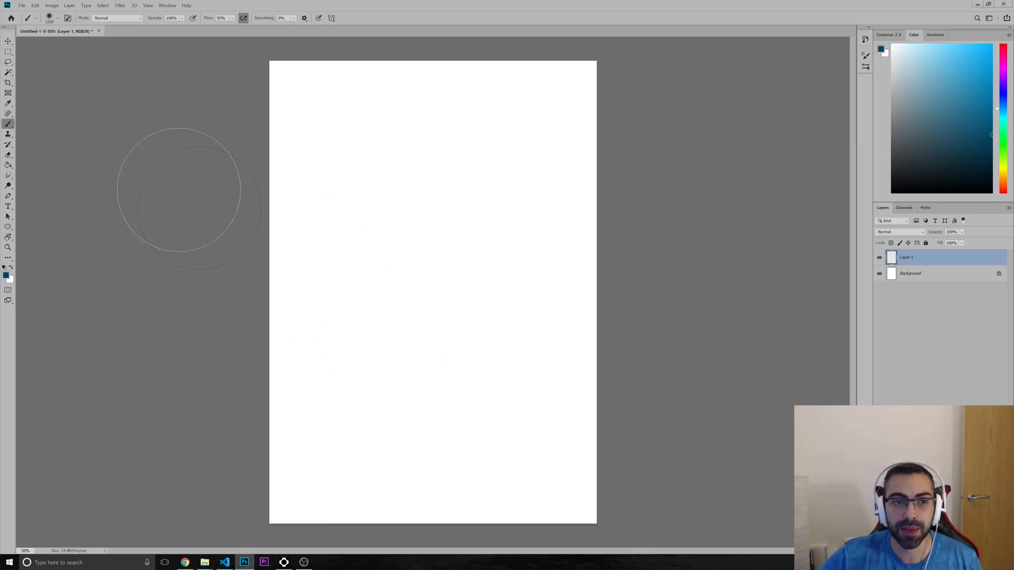
click(22, 7)
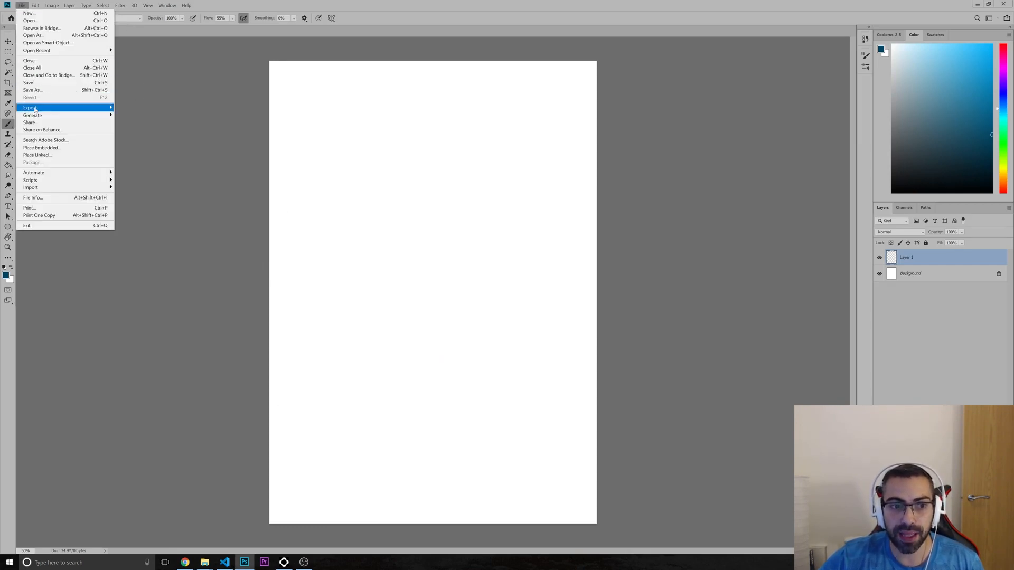
click(44, 150)
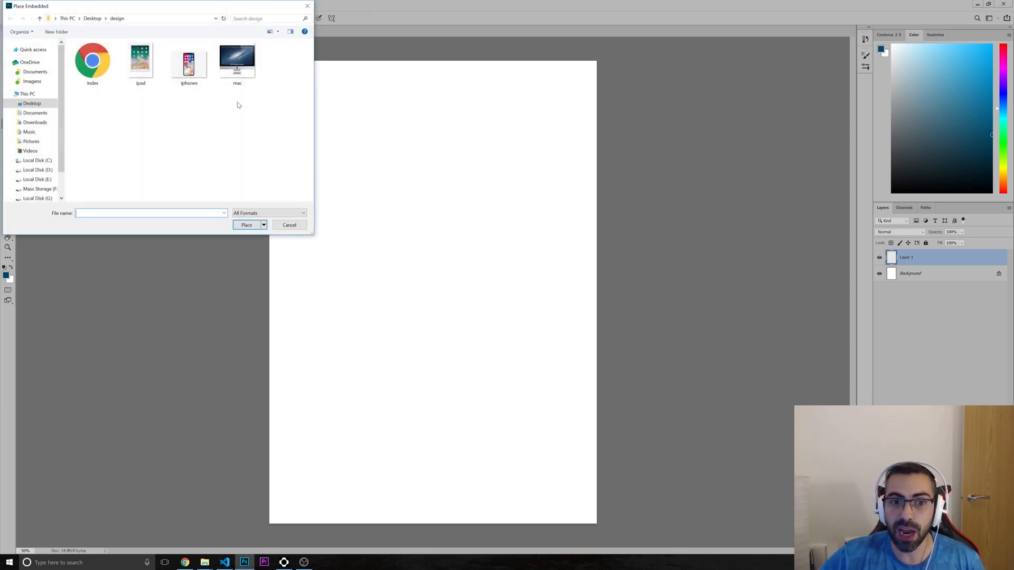
click(237, 64)
click(243, 225)
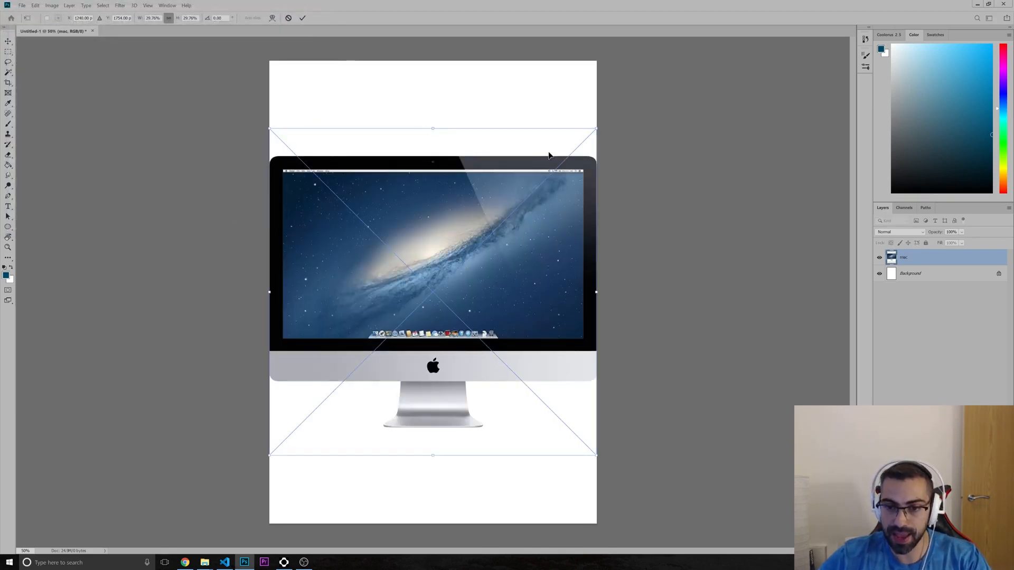
- Scale the placed mac image down to about 26% and move it into the upper half of the page
drag(593, 127, 523, 138)
drag(430, 249, 445, 197)
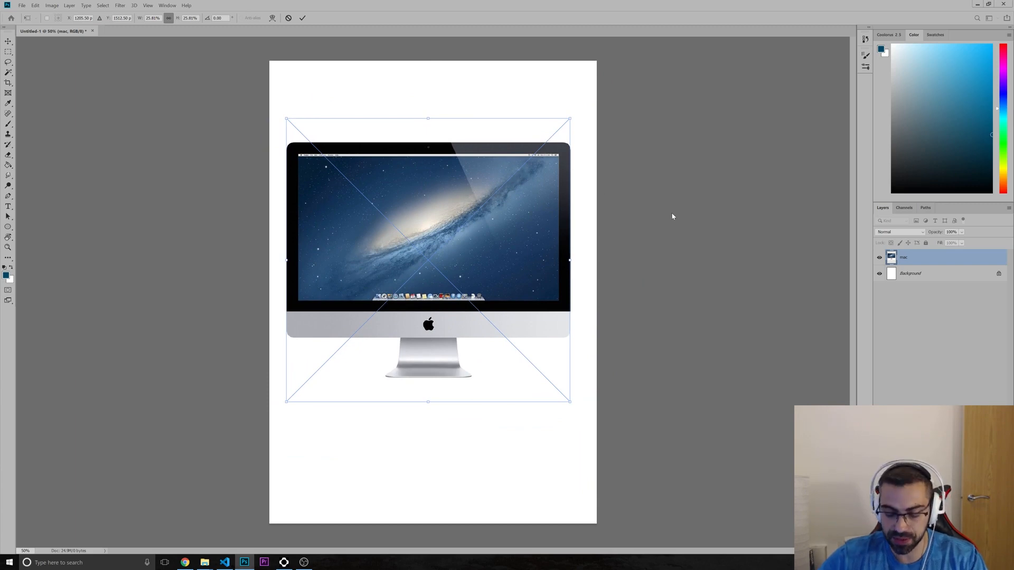
key(Return)
key(b)
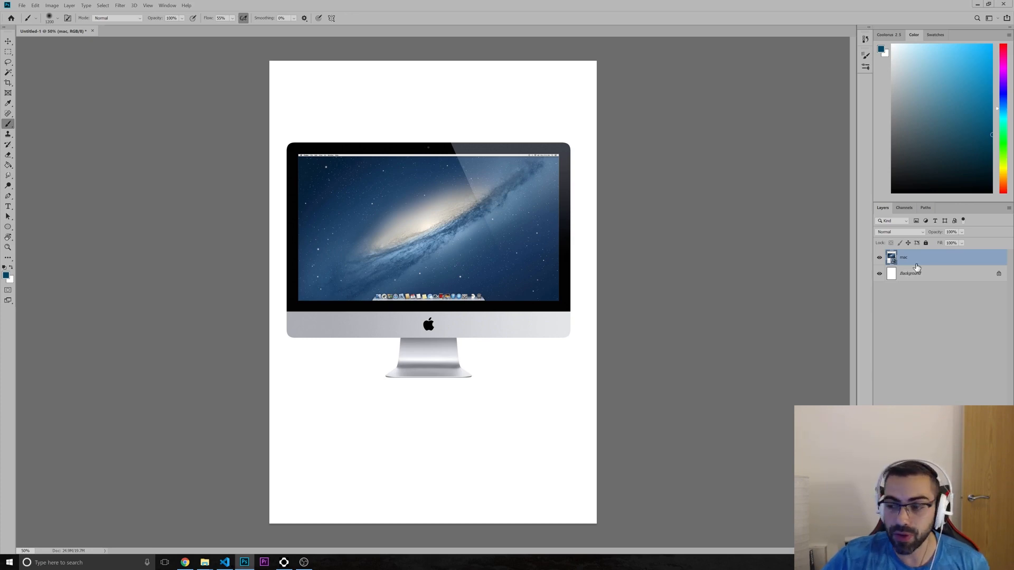
- Add a new layer directly above the Background layer and fill it with bright blue using the Paint Bucket
click(897, 281)
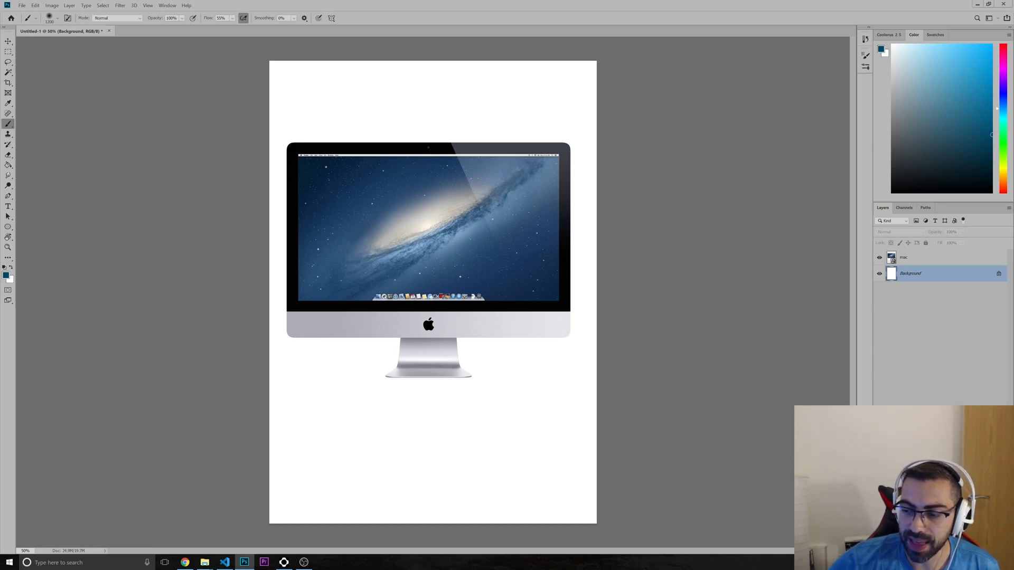
key(ctrl+shift+alt+n)
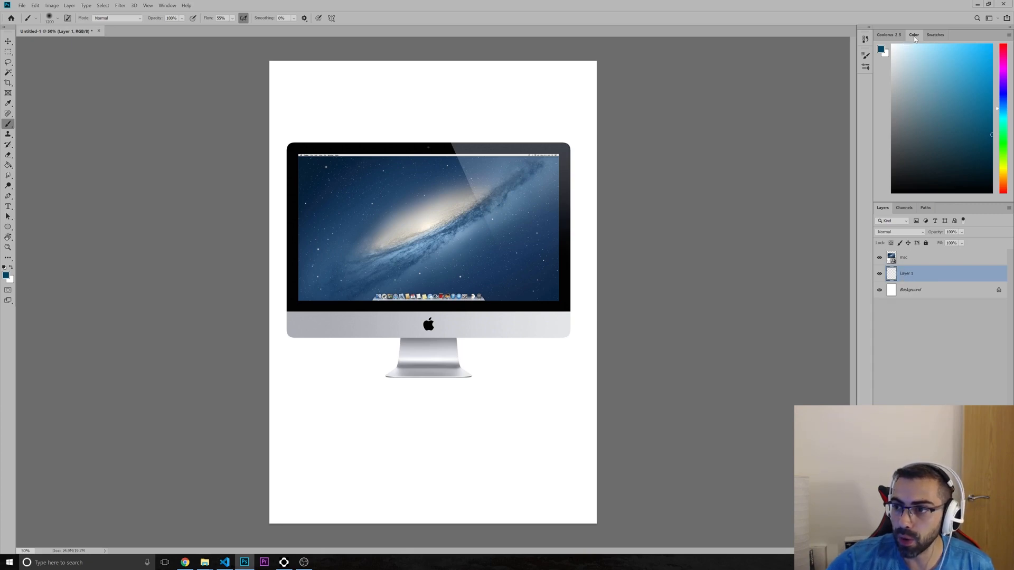
drag(981, 79, 990, 54)
drag(974, 97, 973, 62)
click(1002, 95)
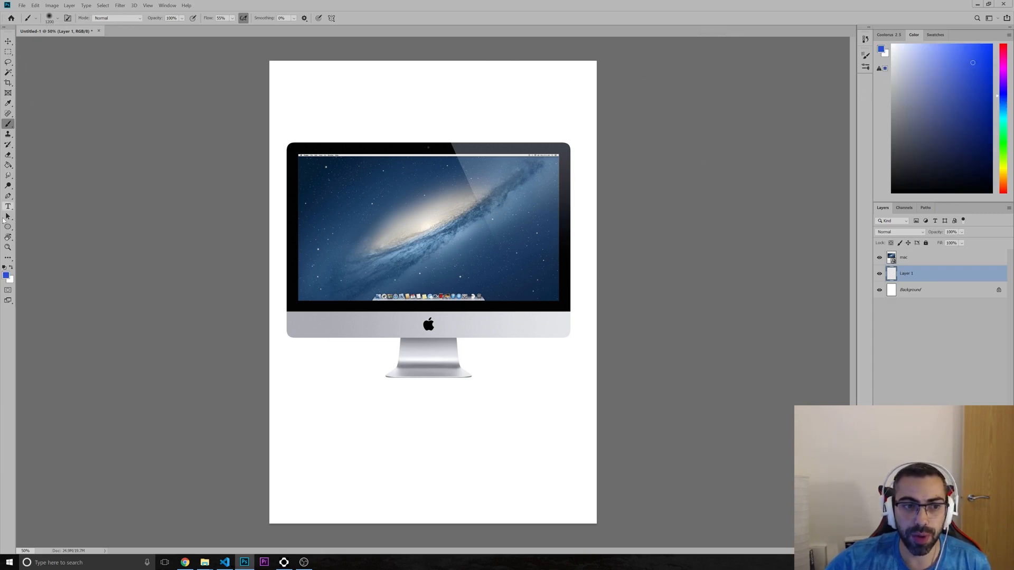
click(8, 167)
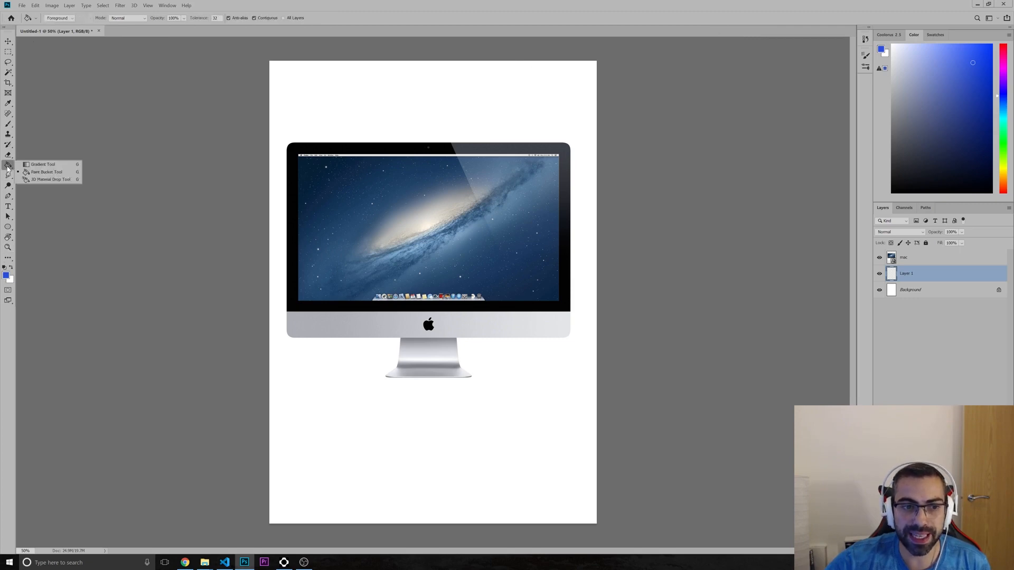
click(42, 173)
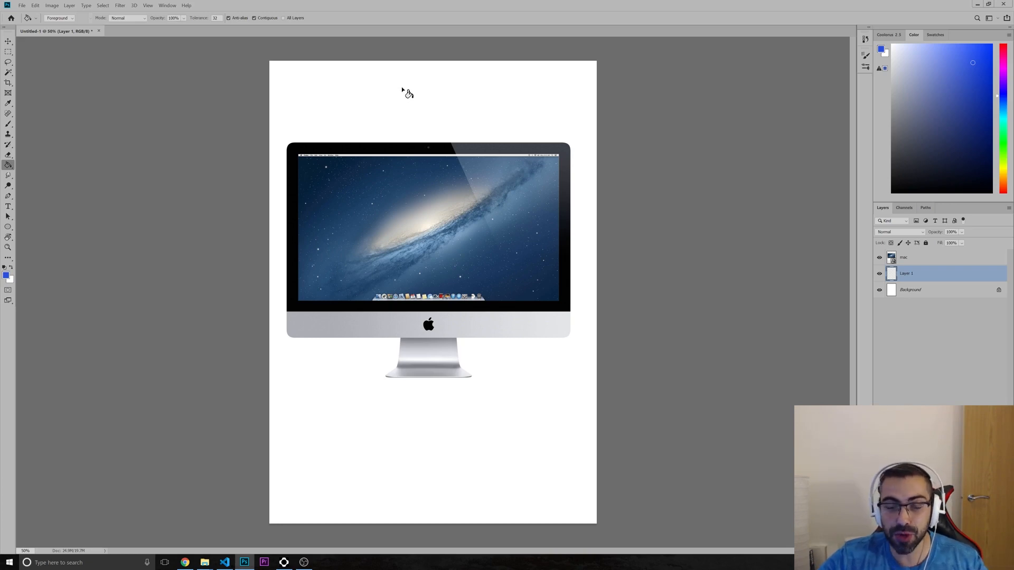
click(366, 88)
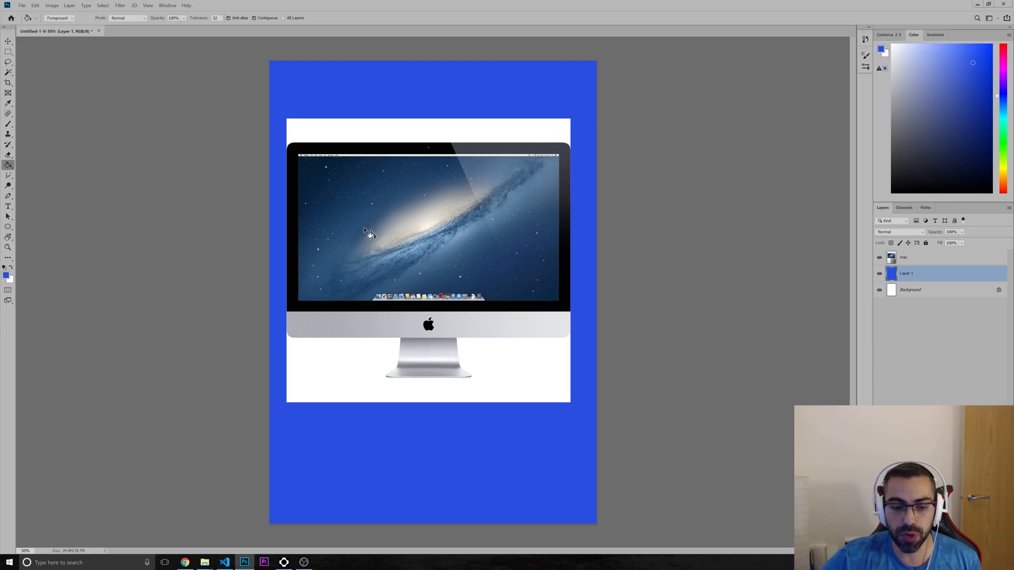
- View the index page from the design folder in the browser, close it and return to the Photoshop document
mouse_move(205, 562)
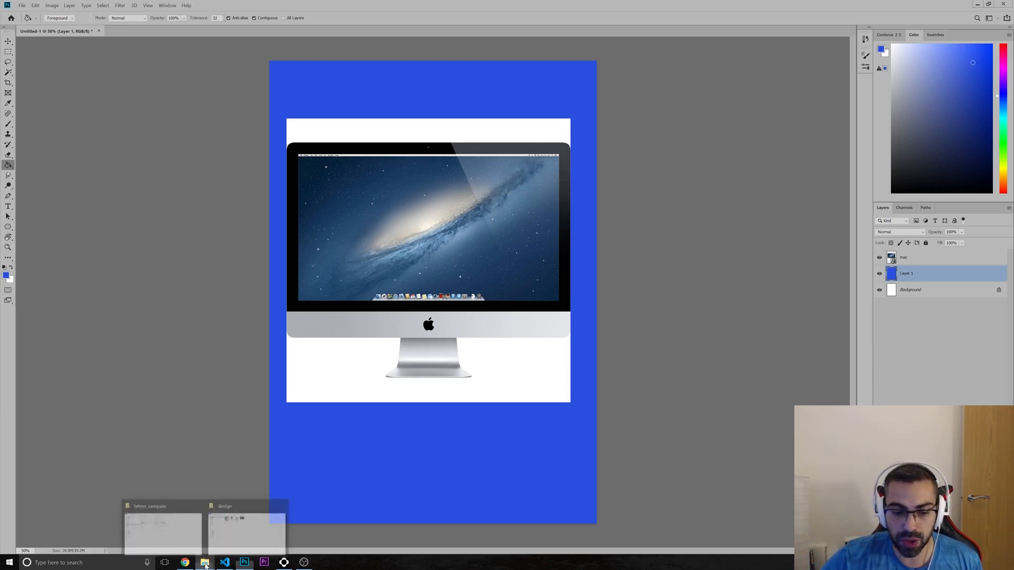
click(254, 536)
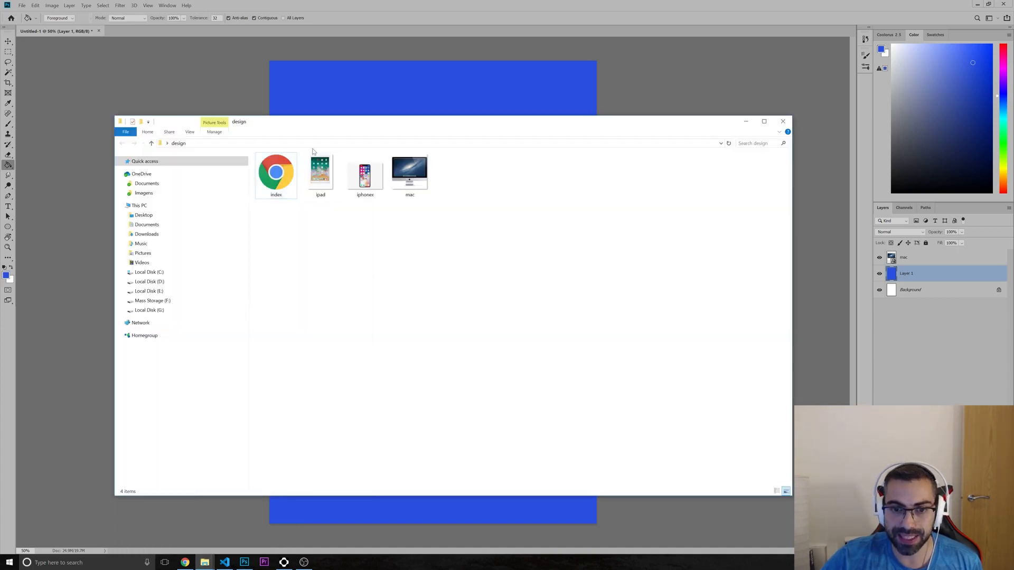
double_click(280, 183)
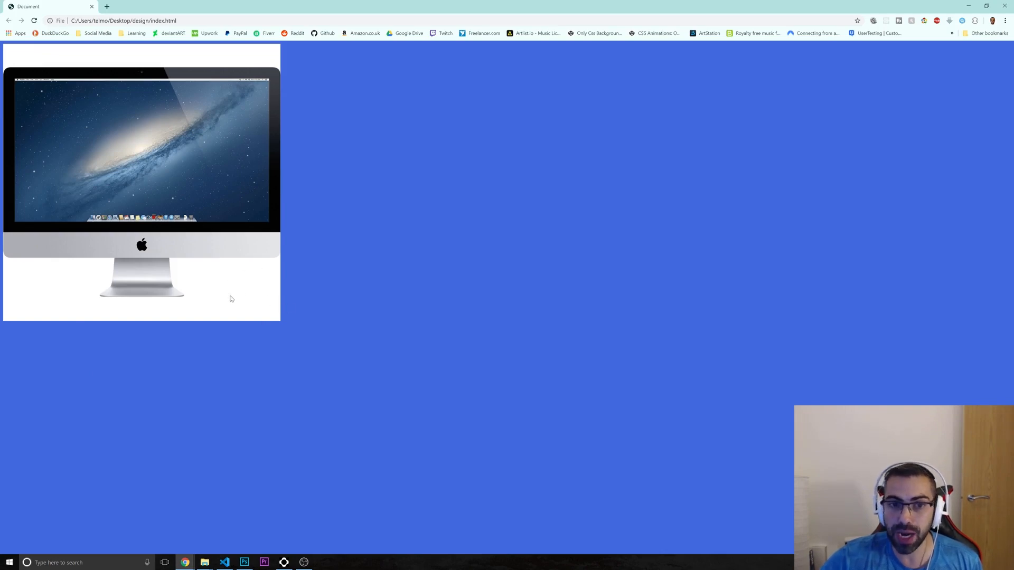
click(91, 7)
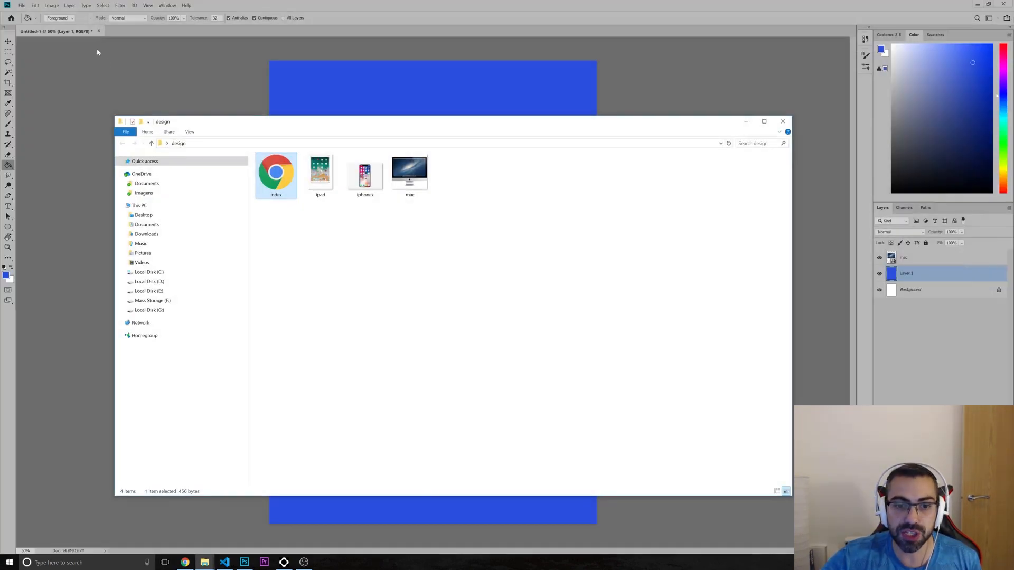
click(363, 21)
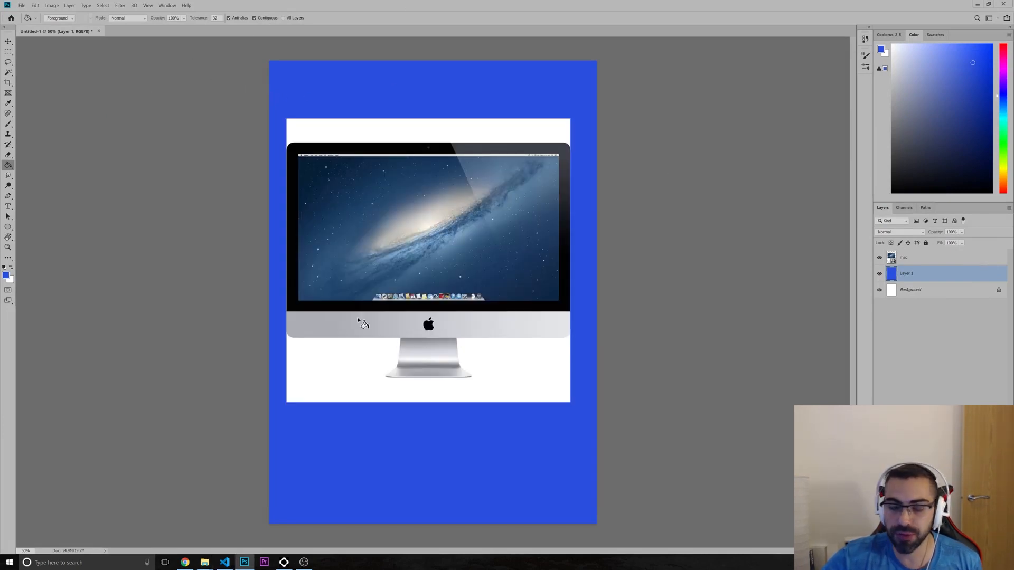
- Rasterize the mac layer and delete the white area above the monitor using a Magic Wand selection, leaving nothing selected
click(8, 73)
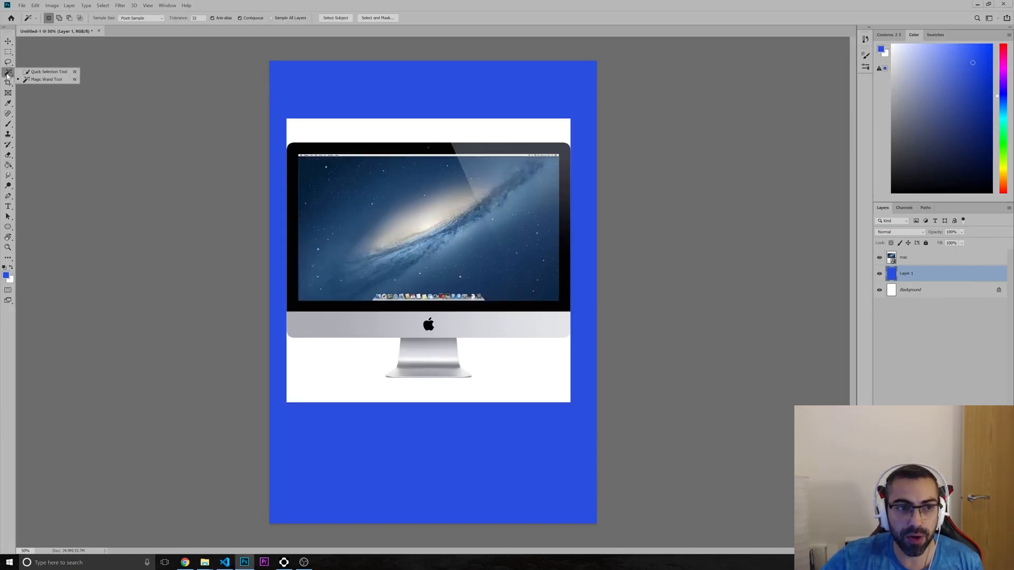
click(43, 80)
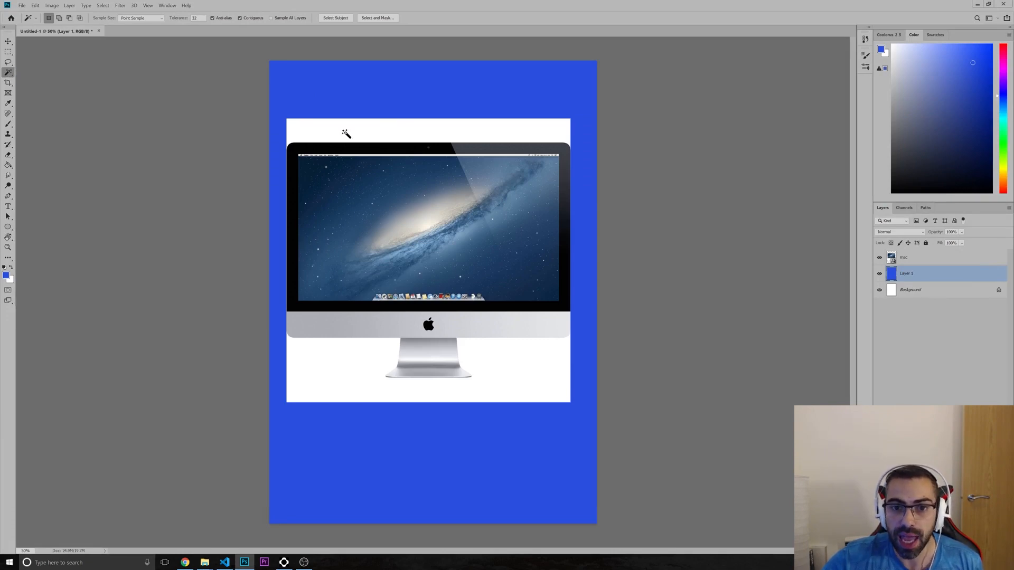
click(905, 257)
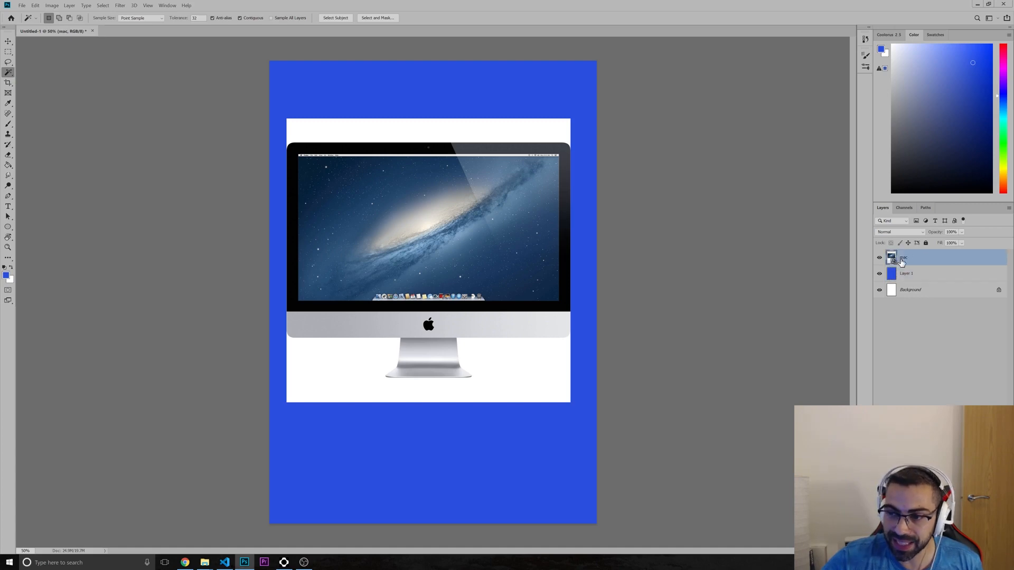
click(412, 137)
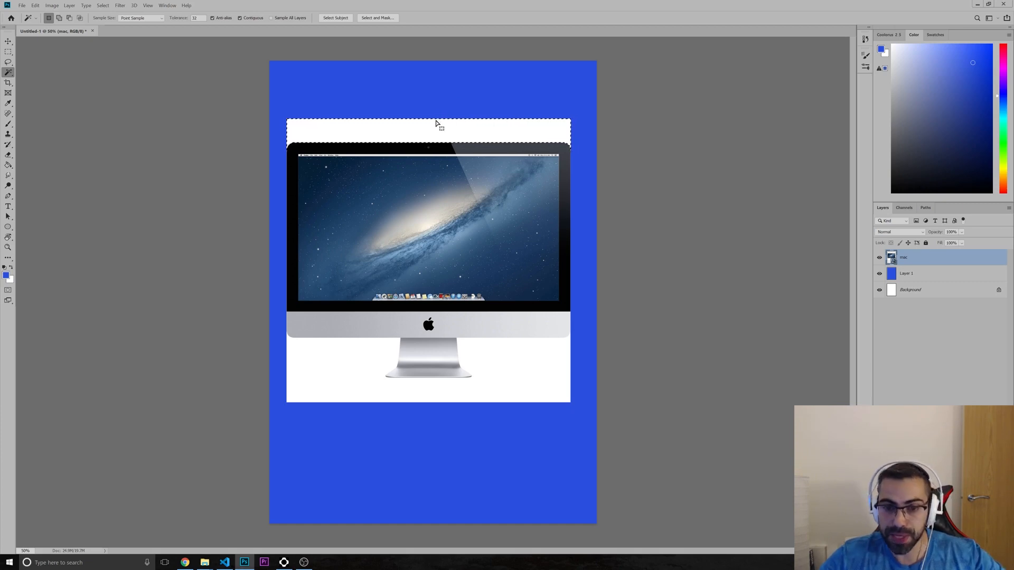
key(b)
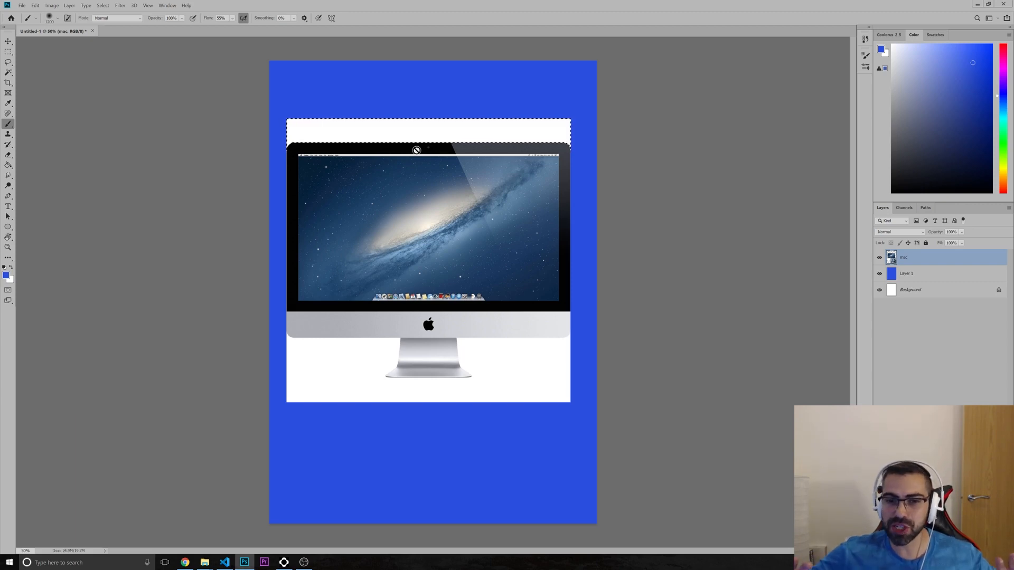
click(405, 140)
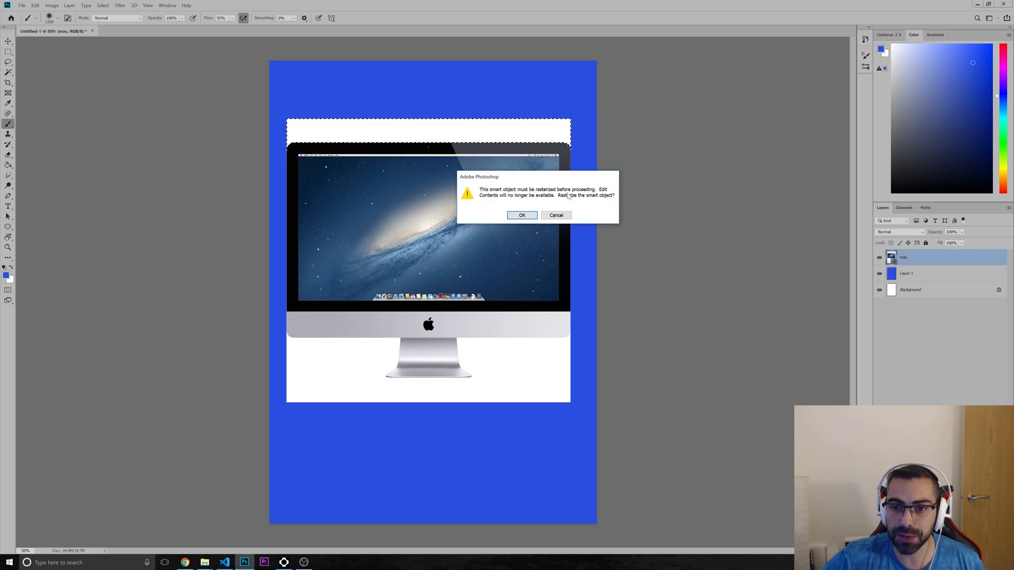
click(522, 215)
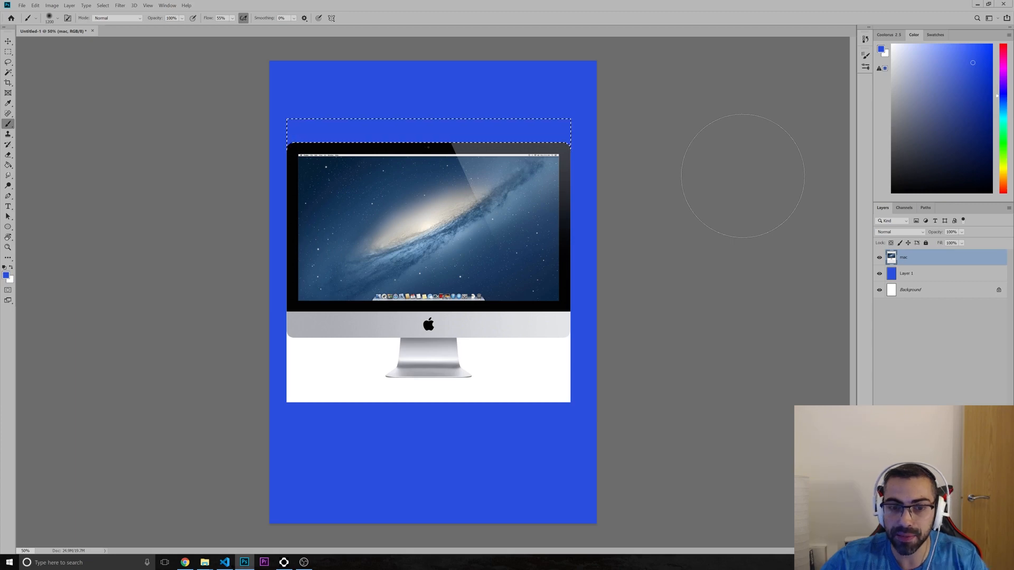
click(103, 7)
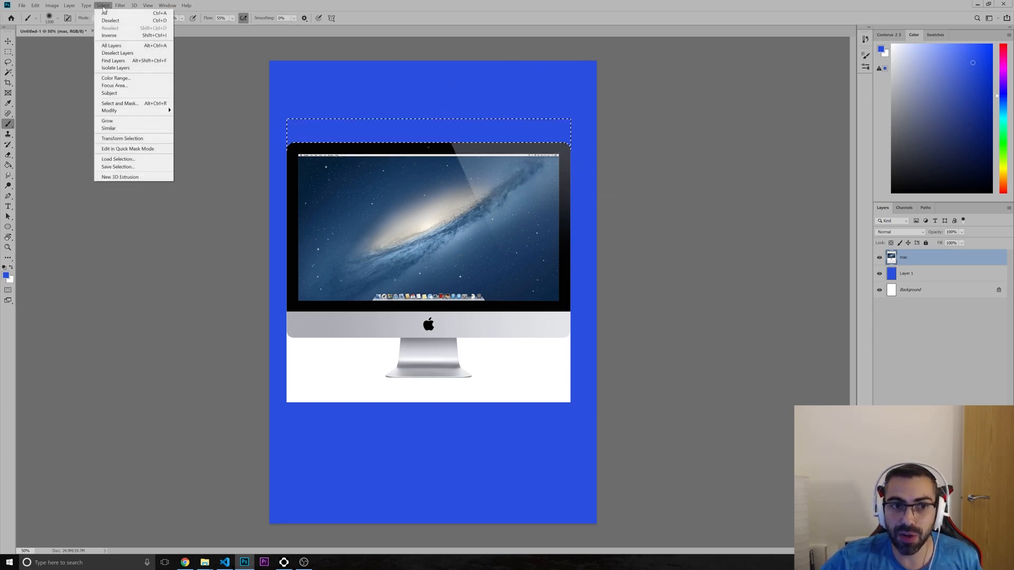
click(110, 21)
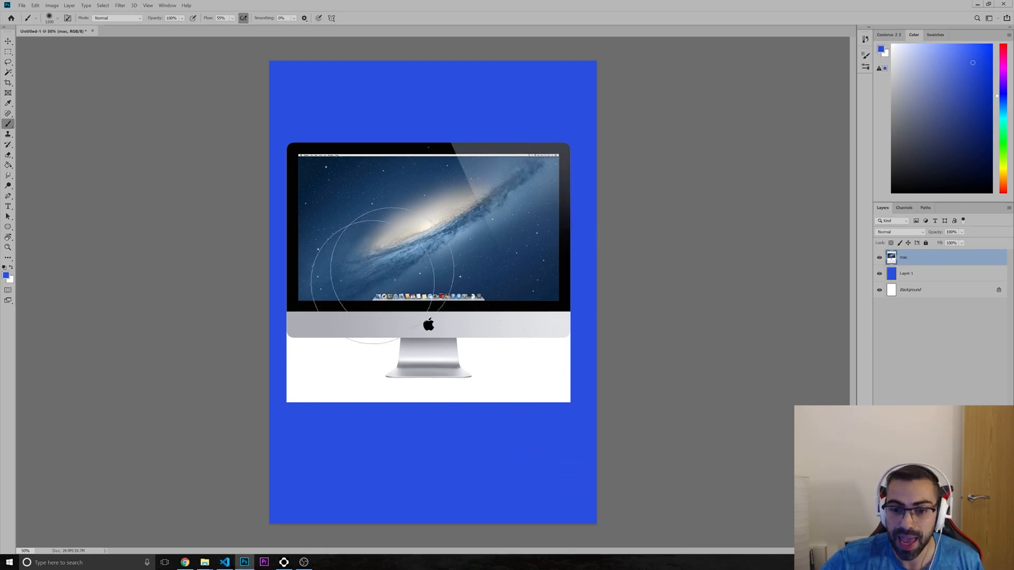
- Try to select the white area below the monitor together with its silver chin using the Magic Wand, and clear the selection
right_click(7, 125)
click(7, 73)
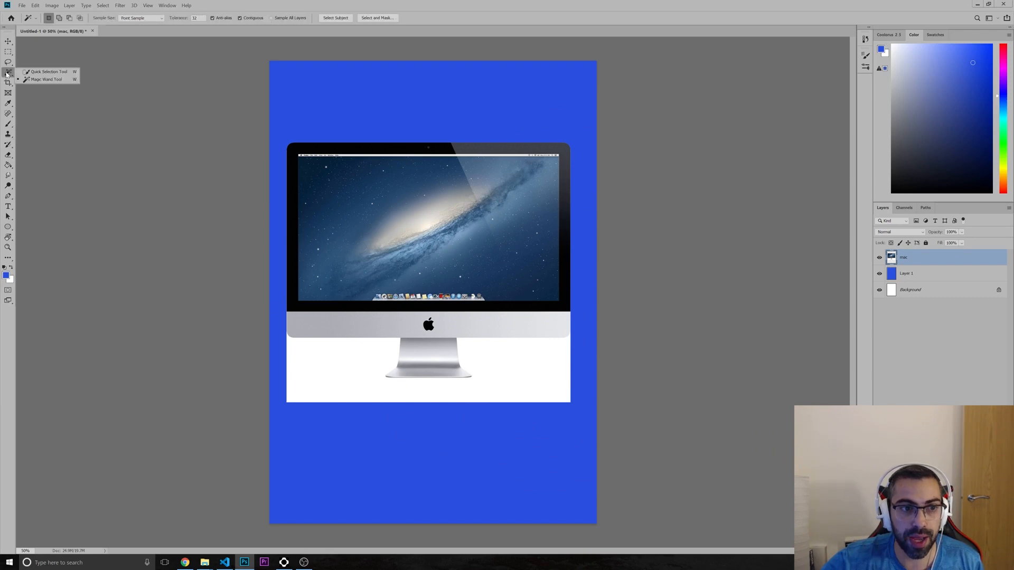
click(37, 80)
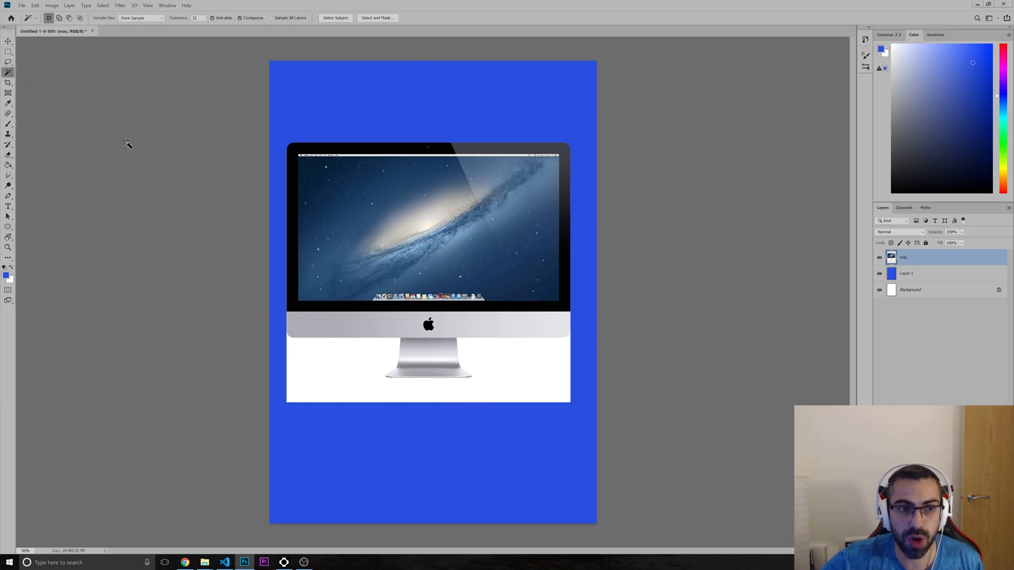
click(349, 366)
shift+click(516, 324)
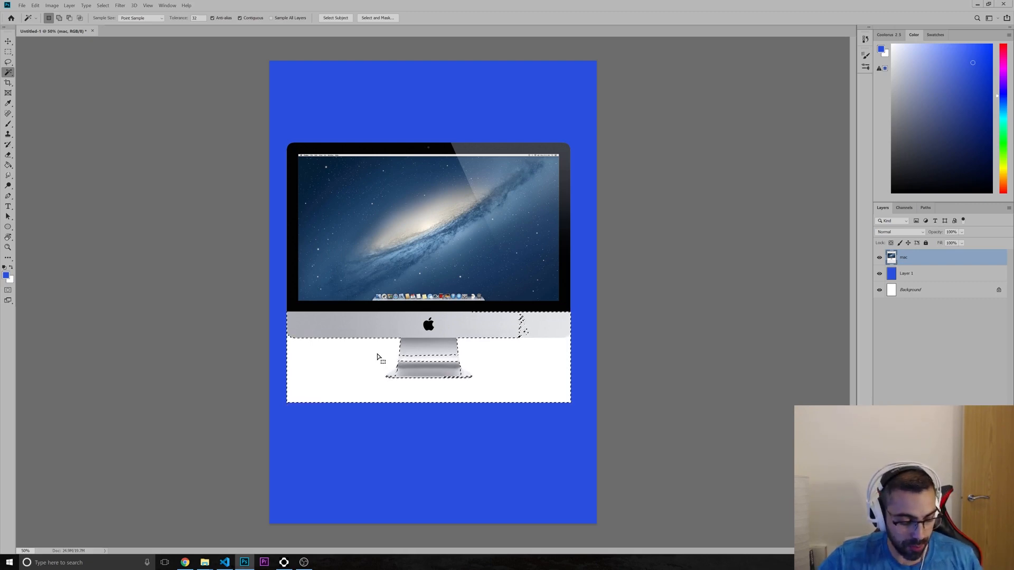
key(ctrl+d)
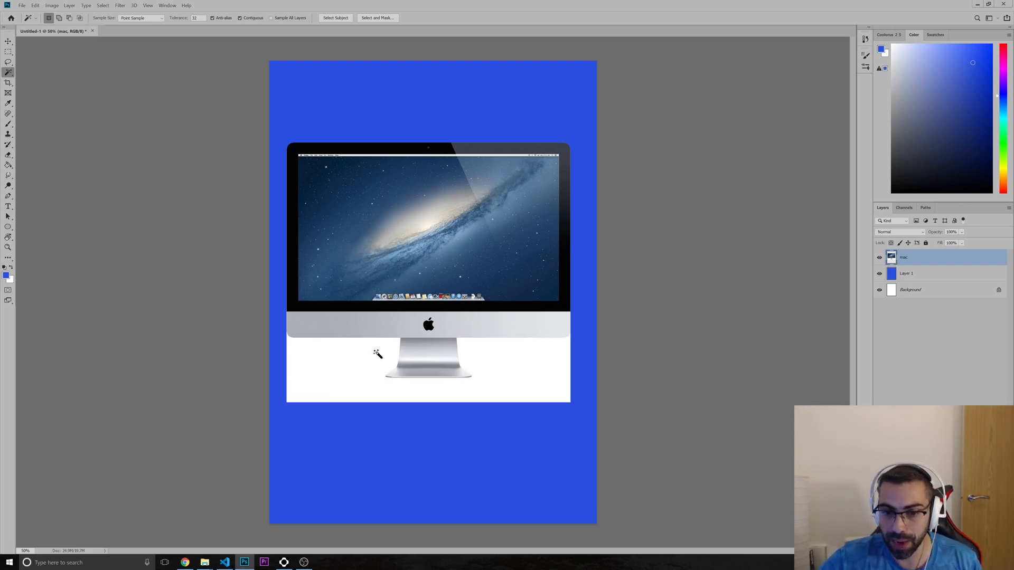
click(103, 5)
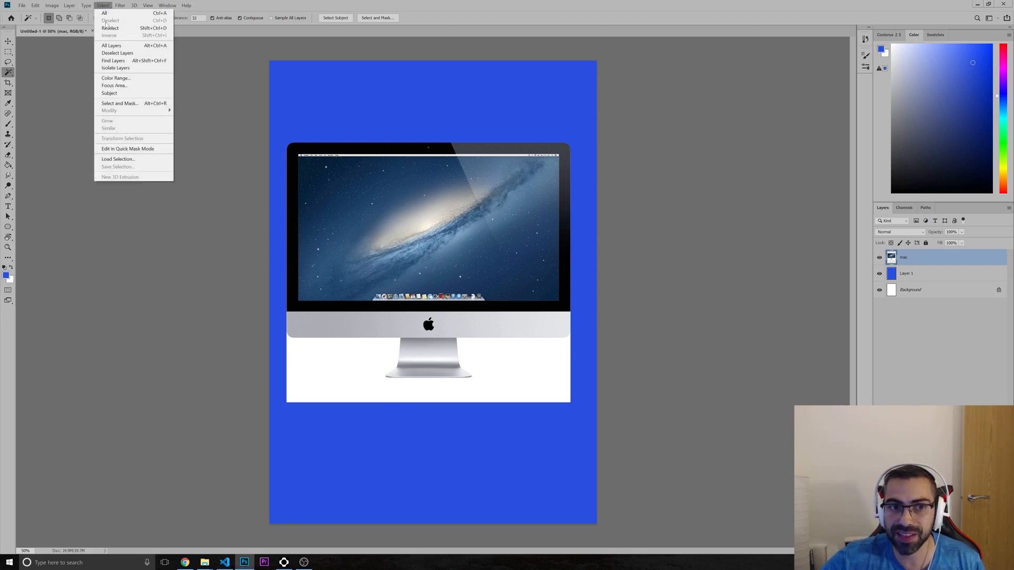
click(434, 7)
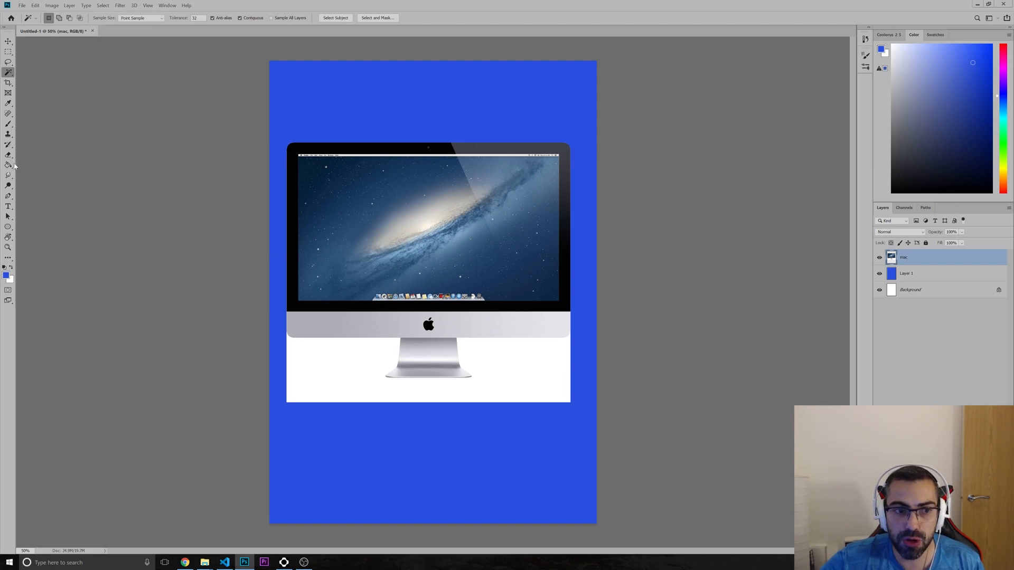
- Start a Pen tool path at the monitor's lower-left corner, following its rounded edge and the chin's bottom edge to the stand
click(8, 196)
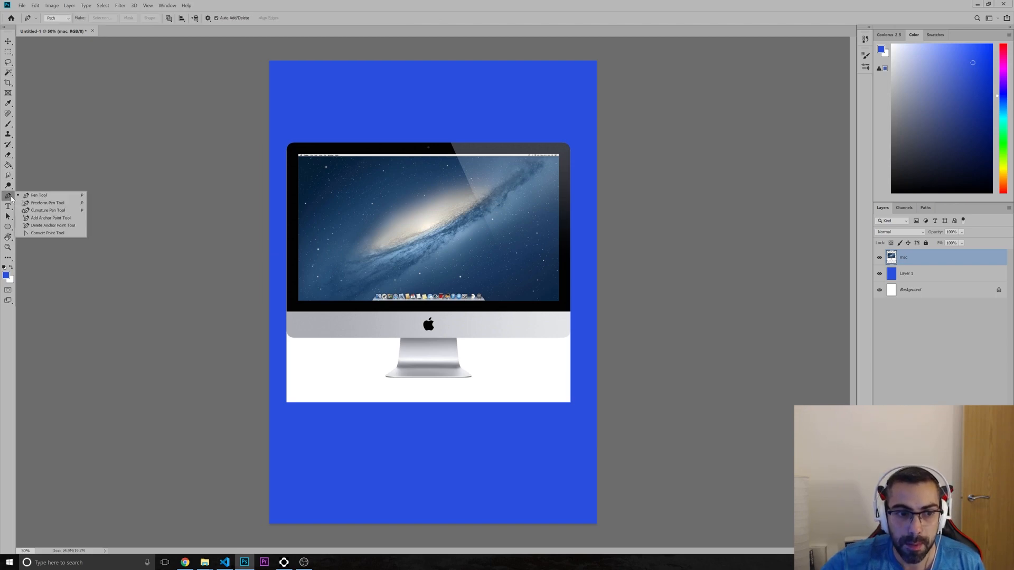
click(39, 195)
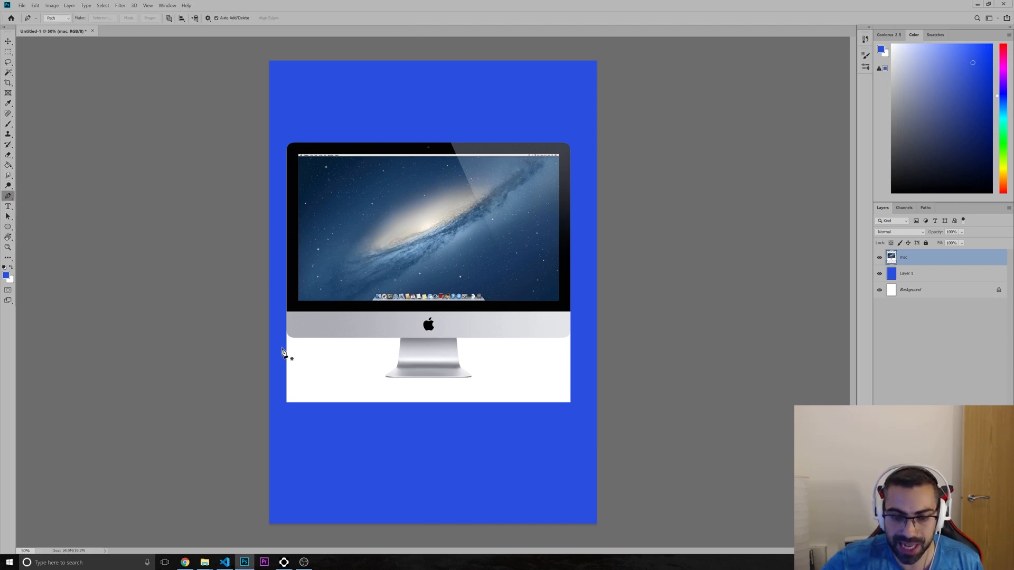
click(9, 248)
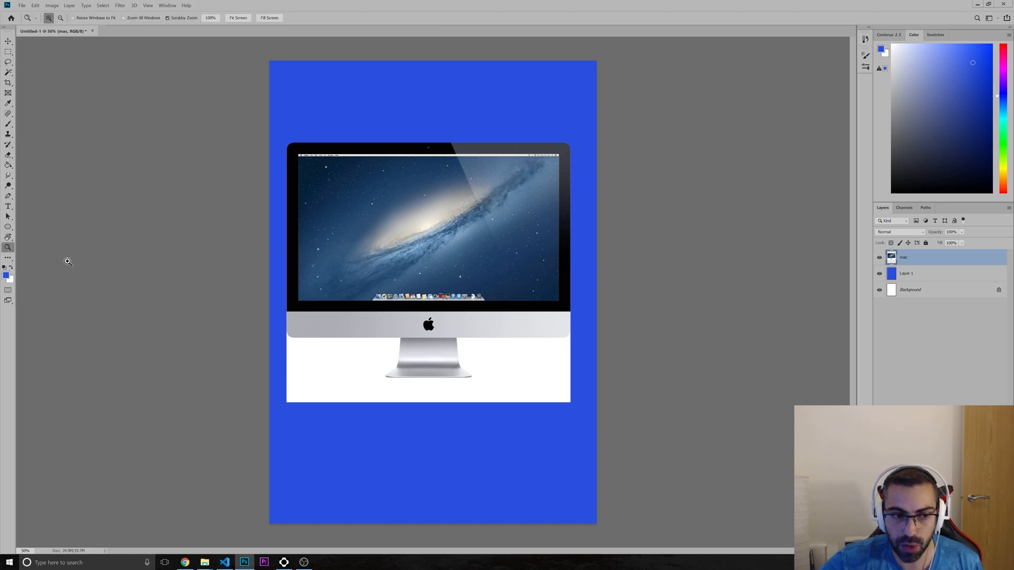
click(280, 339)
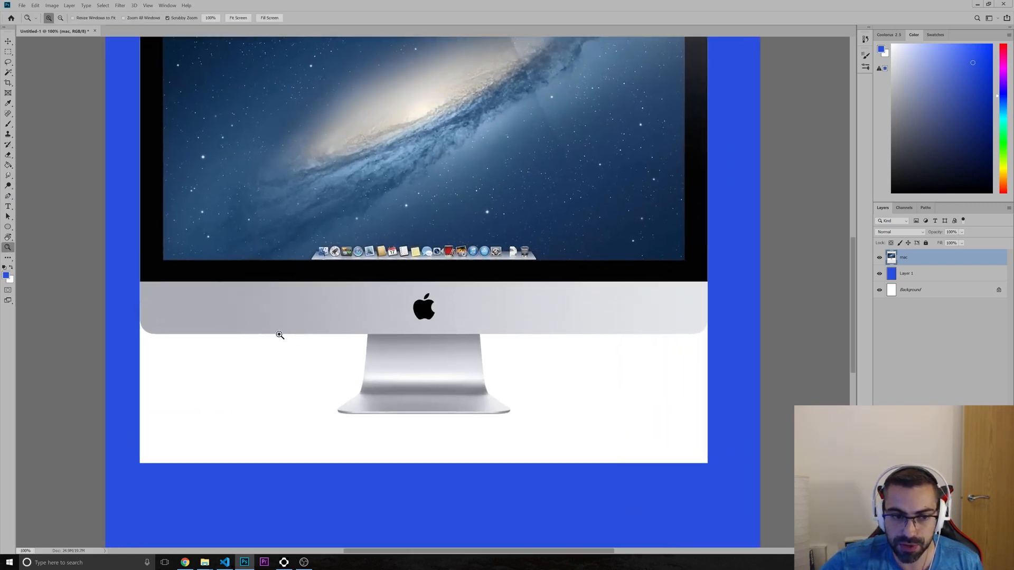
click(8, 196)
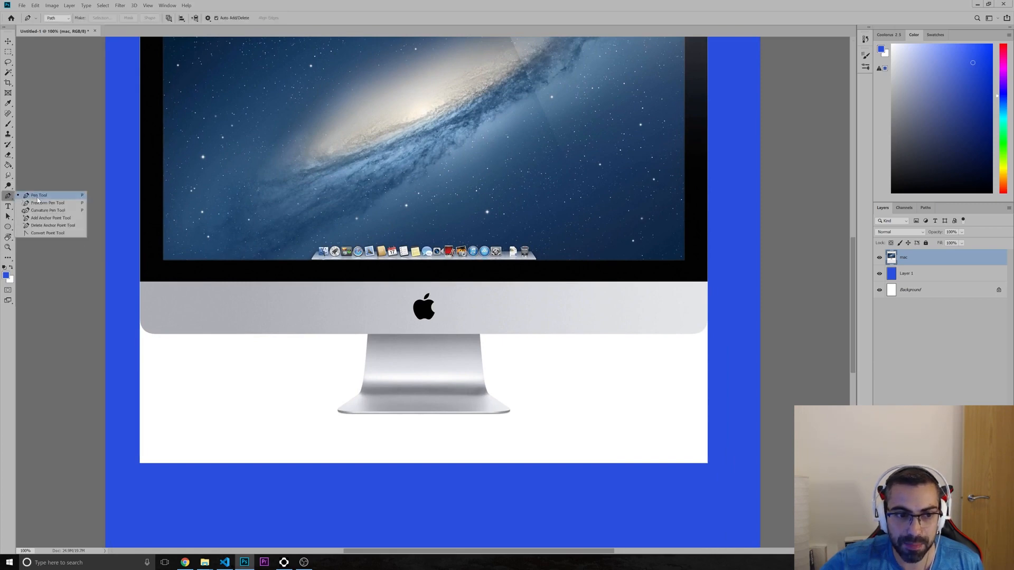
click(37, 198)
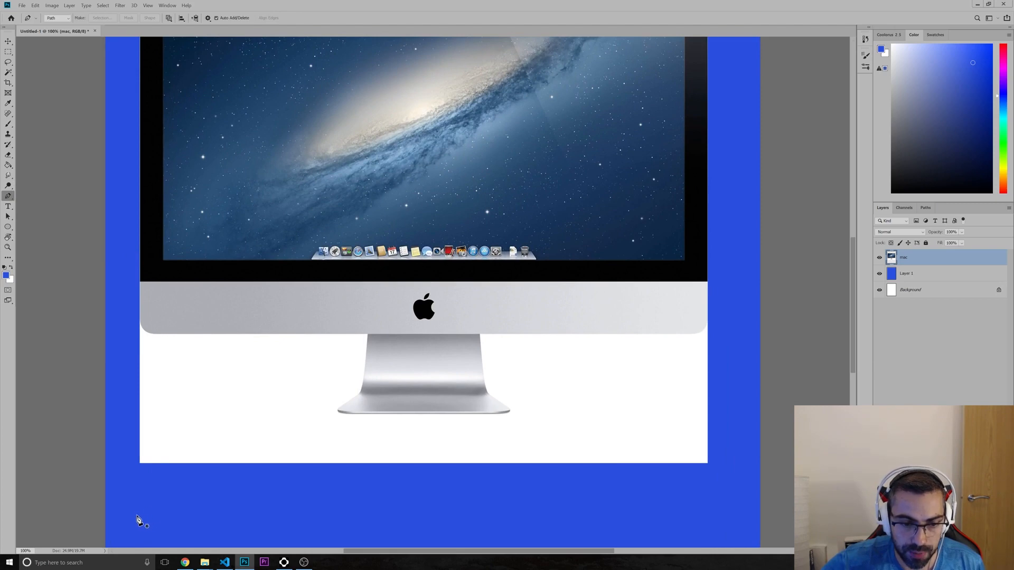
click(140, 316)
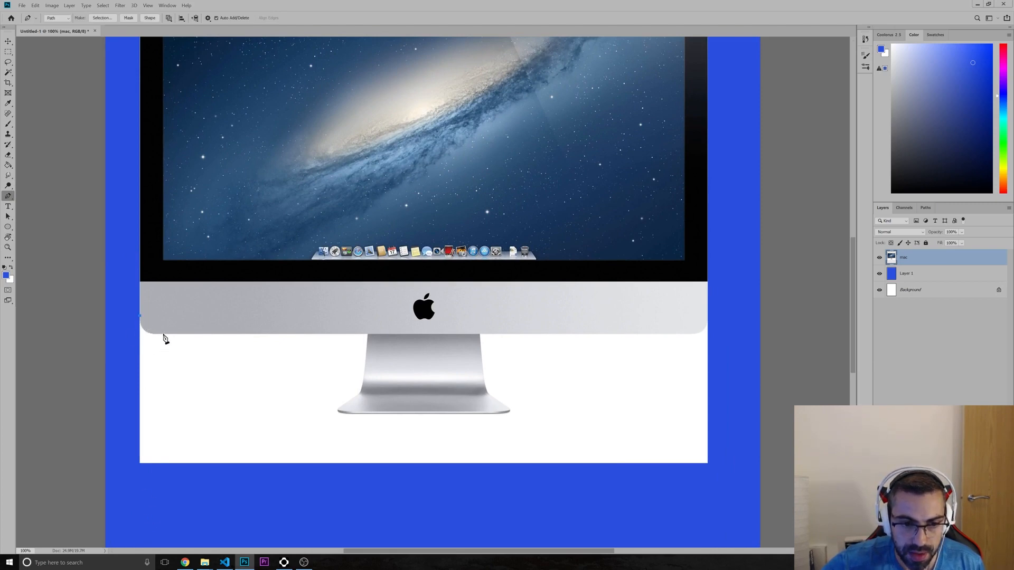
drag(164, 334, 192, 334)
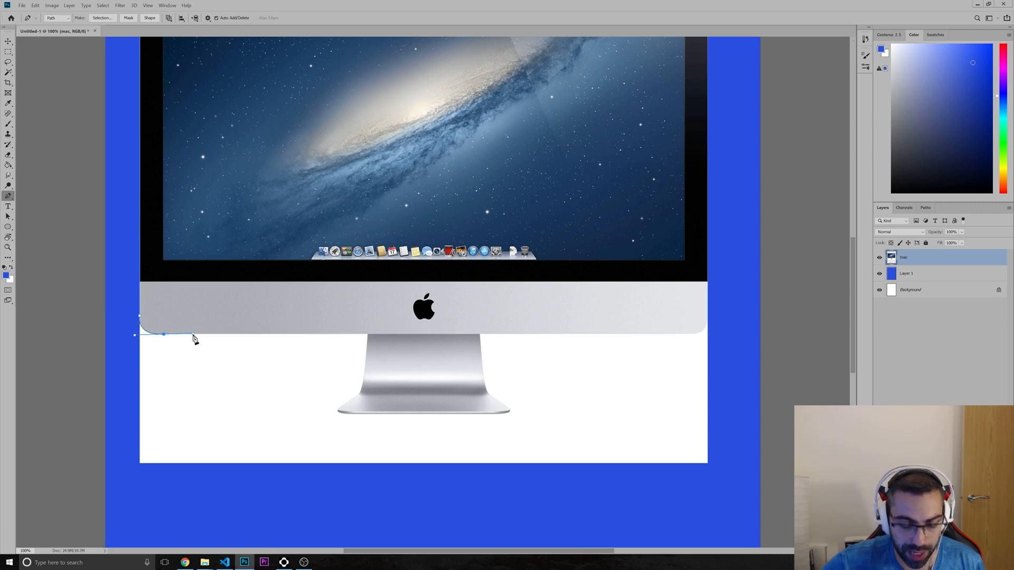
alt+click(164, 335)
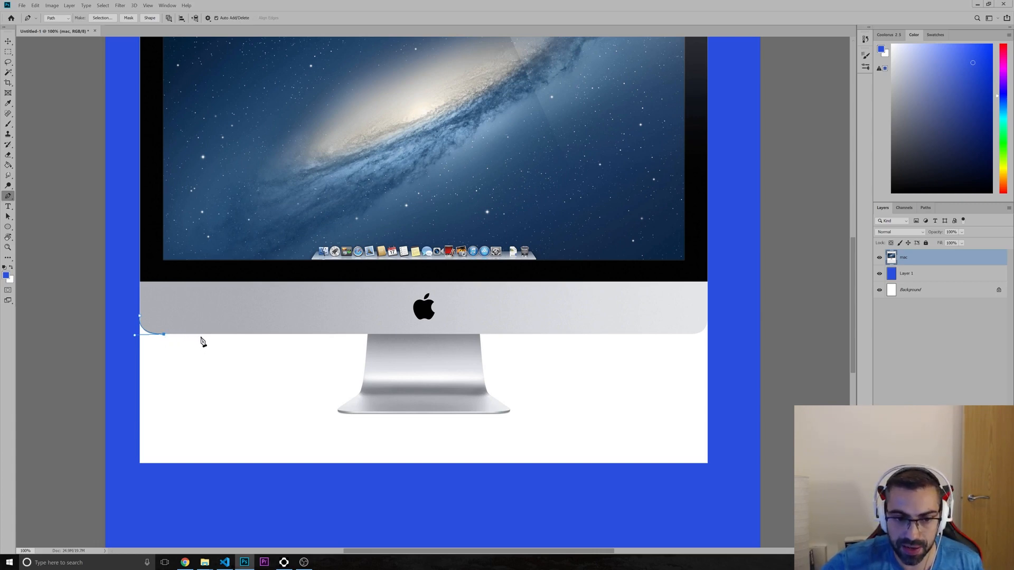
click(367, 335)
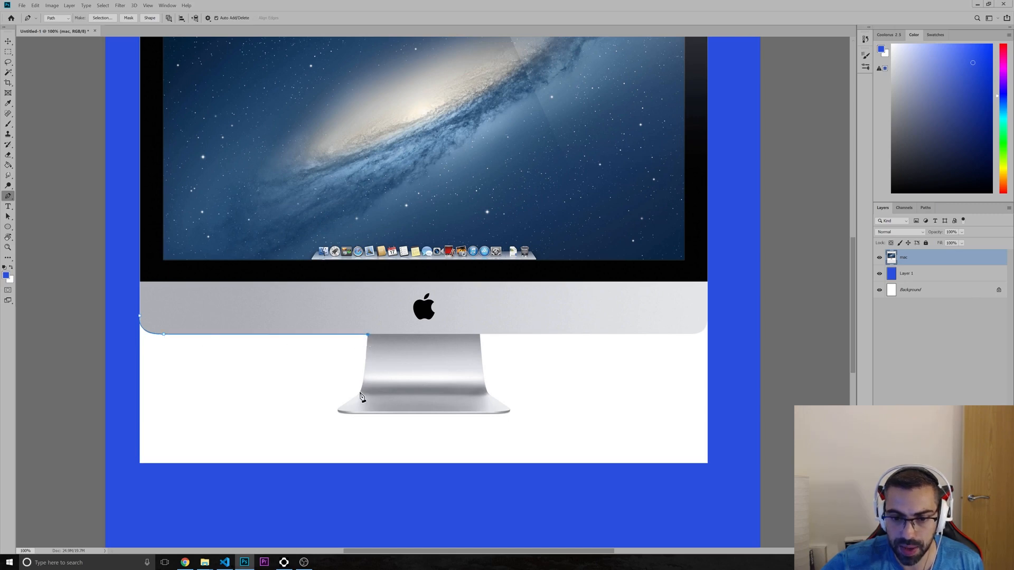
- Continue the path around the stand and its base to the stand's upper-right corner, removing the last anchor's outgoing curve handle
drag(359, 393, 356, 400)
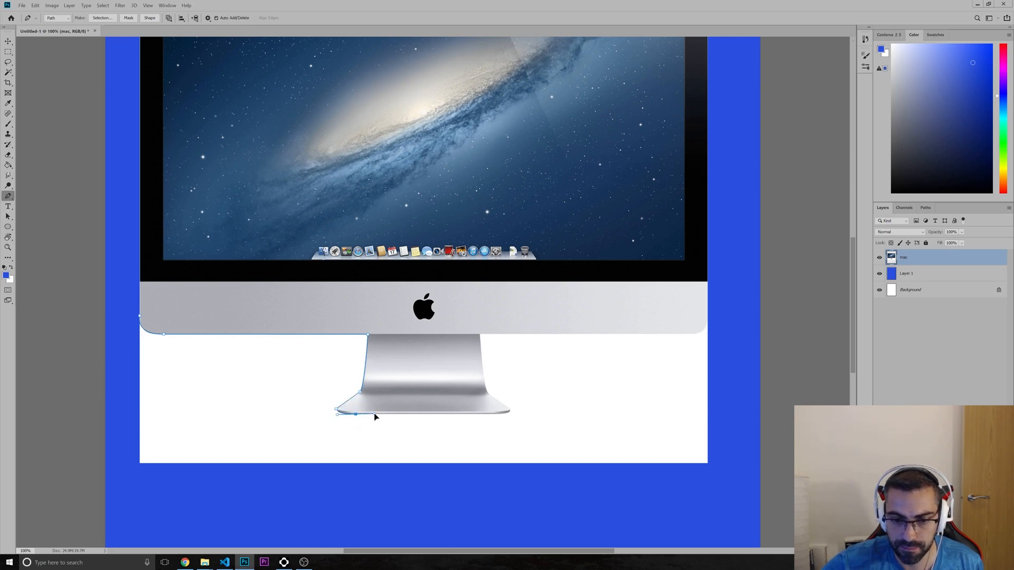
drag(374, 413, 379, 413)
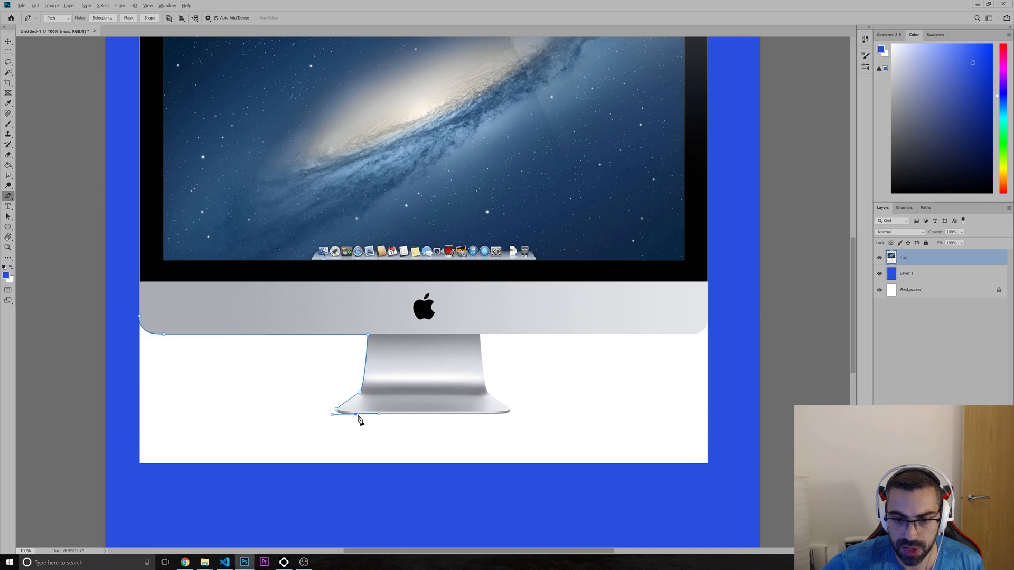
alt+click(356, 414)
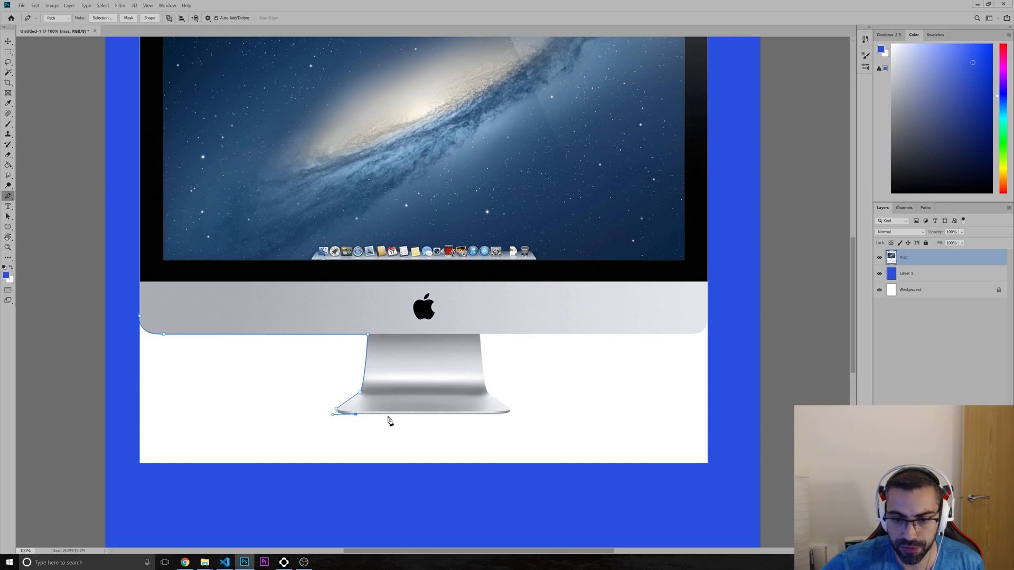
click(500, 415)
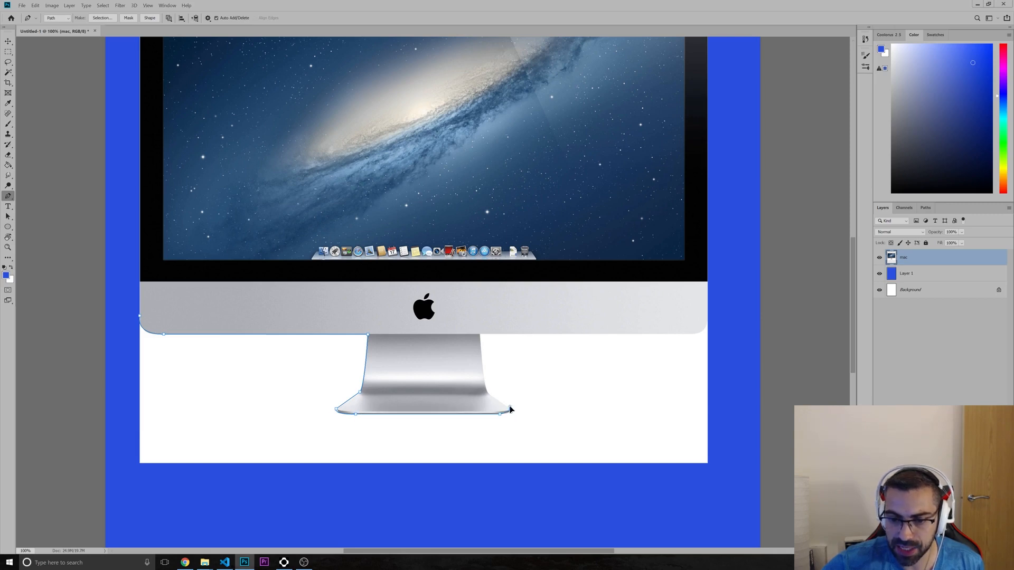
alt+click(510, 411)
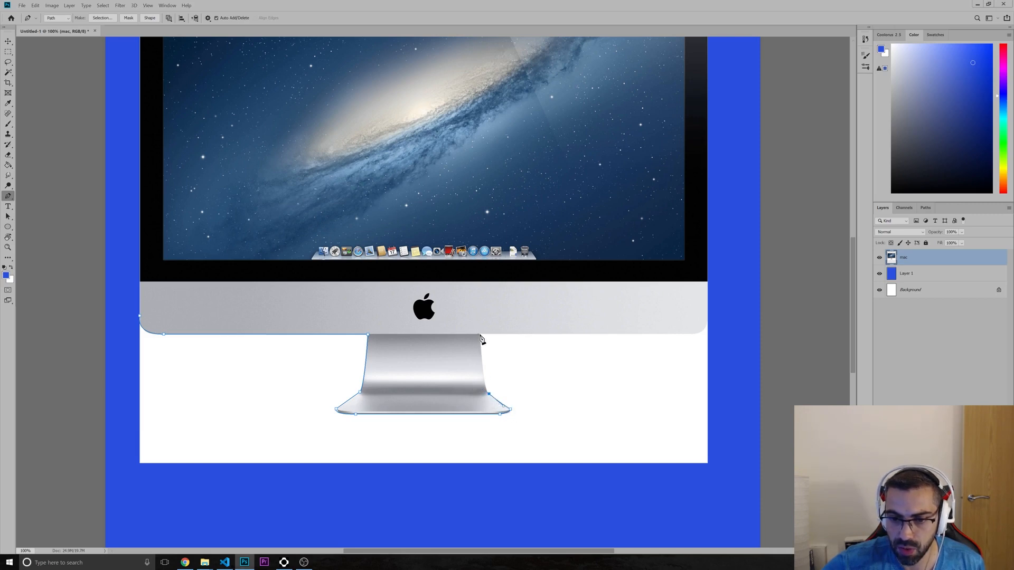
drag(480, 335, 483, 315)
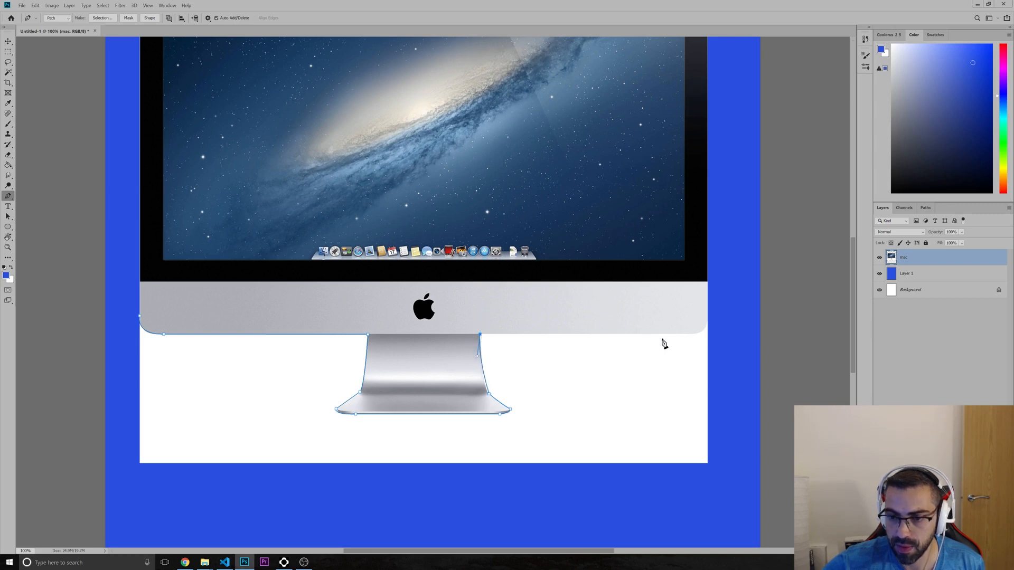
alt+click(480, 335)
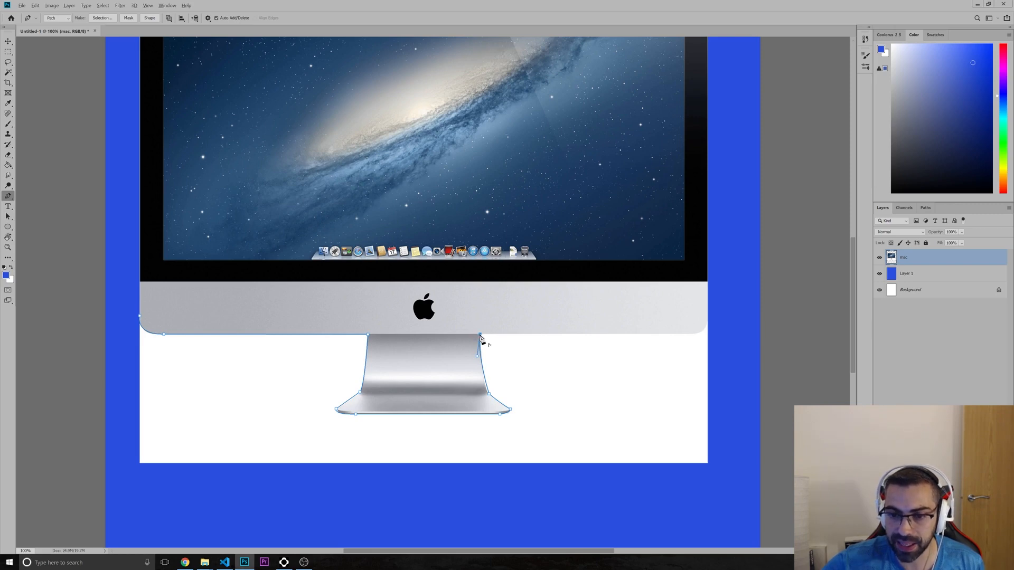
key(ctrl+z)
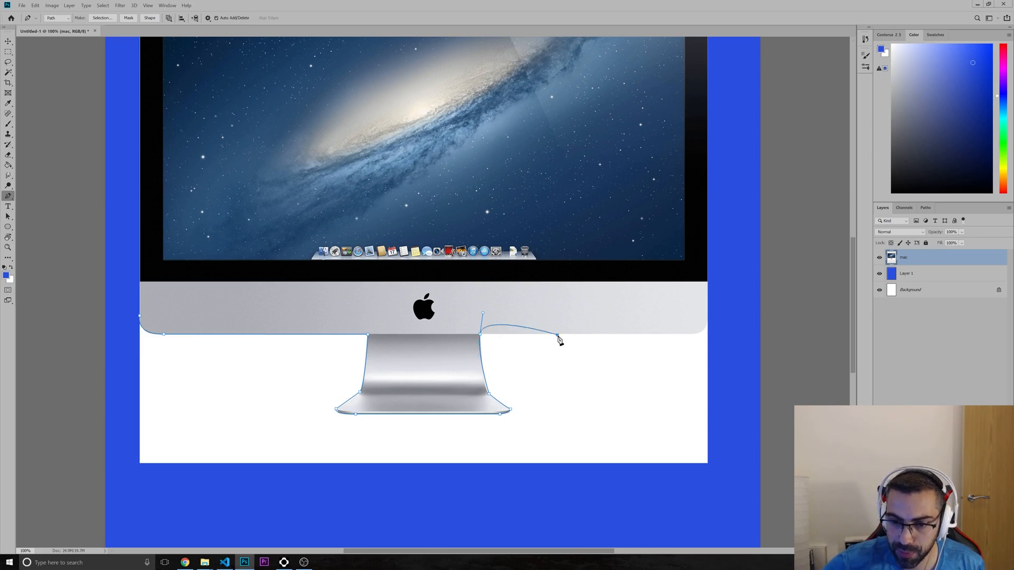
drag(557, 335, 590, 350)
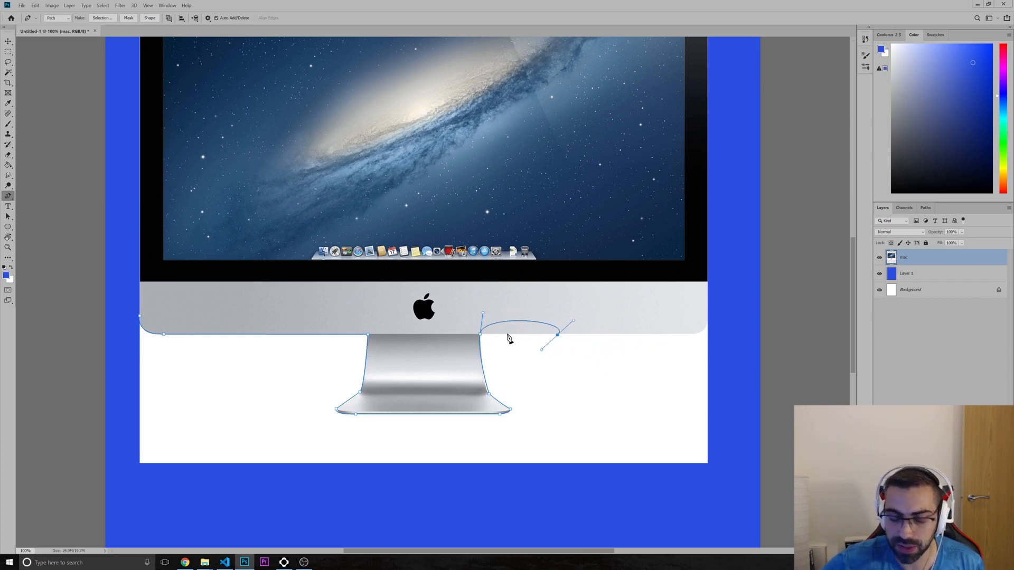
key(ctrl+z)
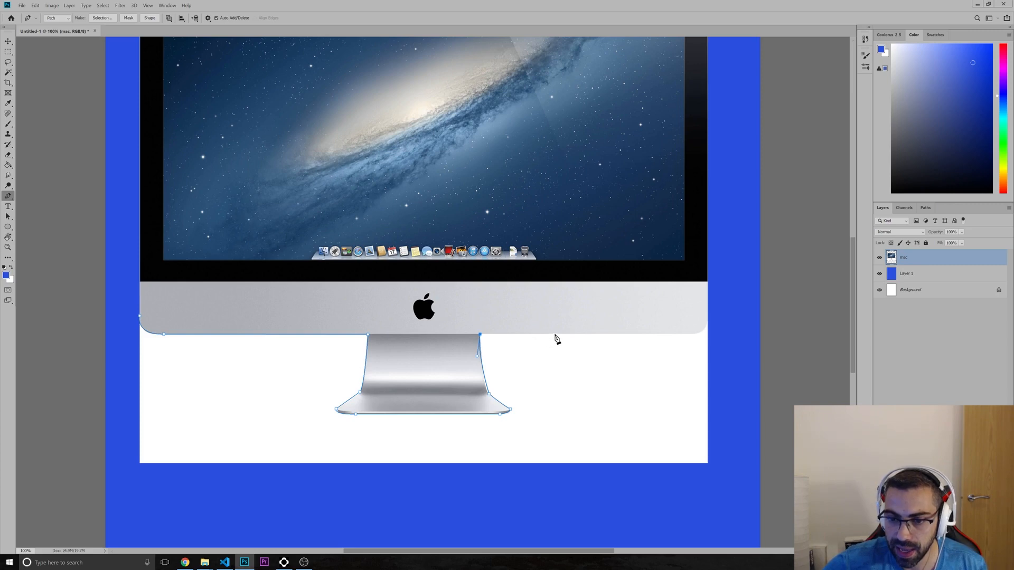
- Extend the path along the chin and its lower-right corner, and close it around the white area below the monitor
click(689, 334)
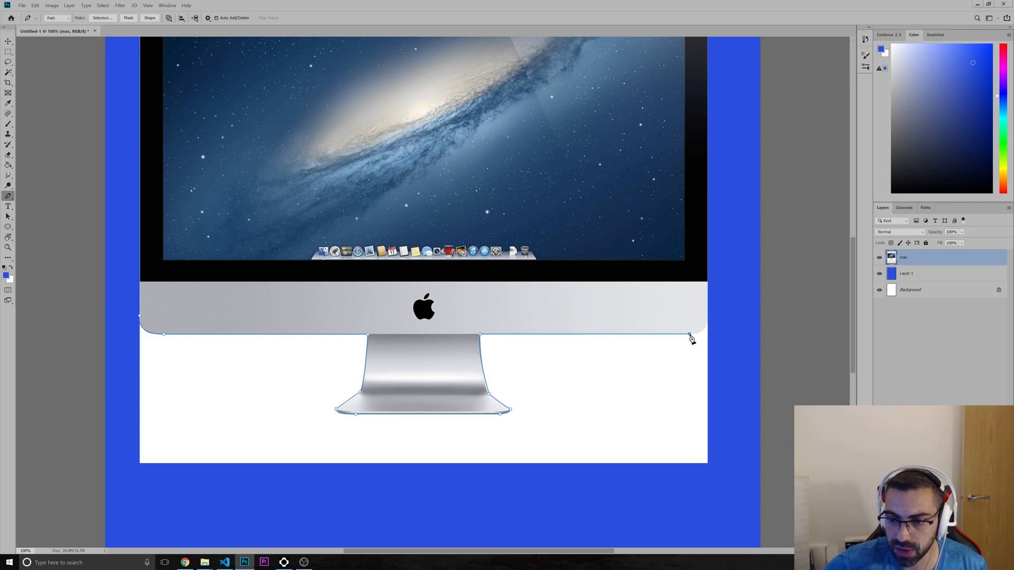
mouse_move(708, 331)
mouse_down()
mouse_move(710, 307)
mouse_move(709, 322)
mouse_up()
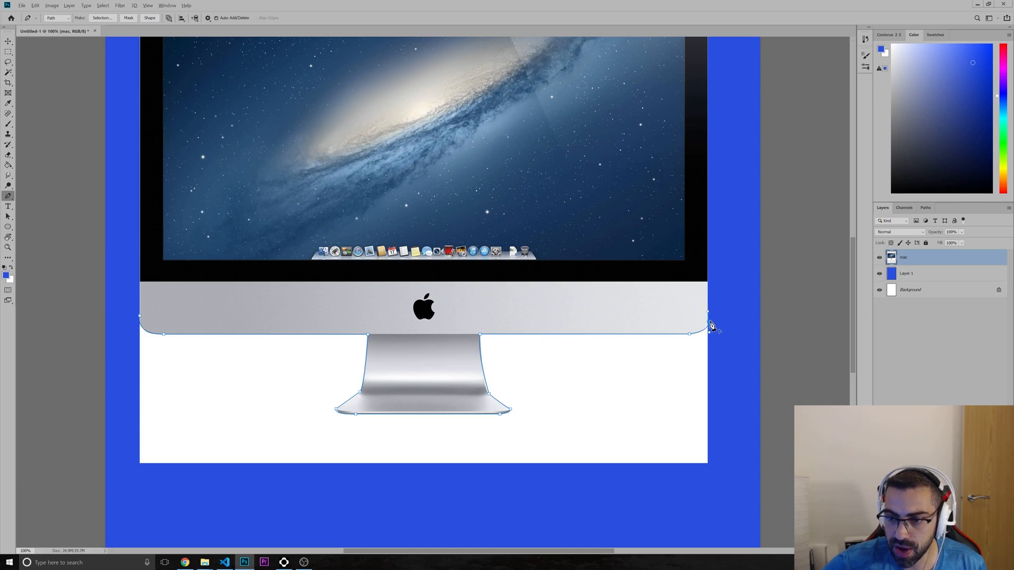
click(716, 510)
click(141, 523)
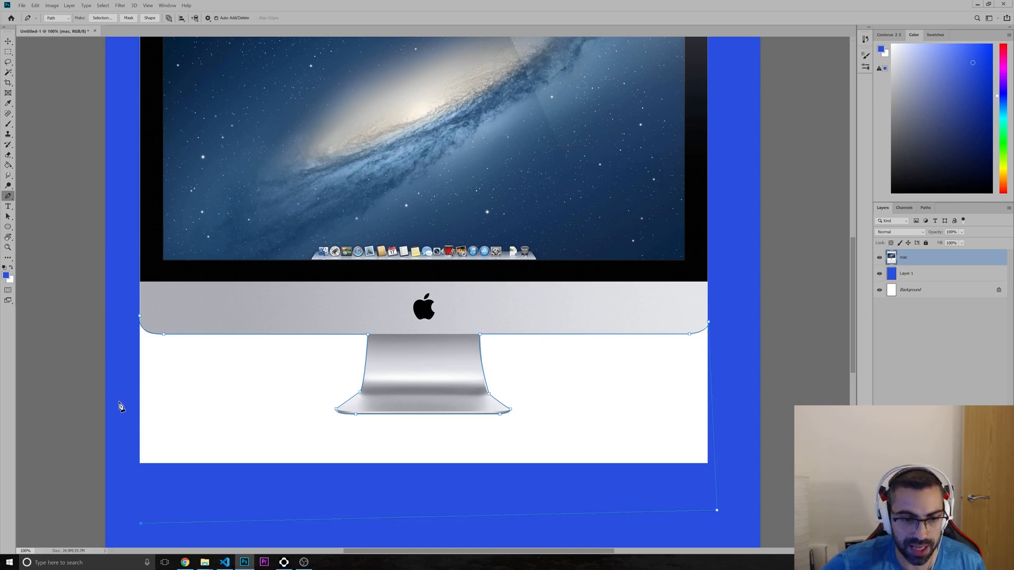
click(118, 330)
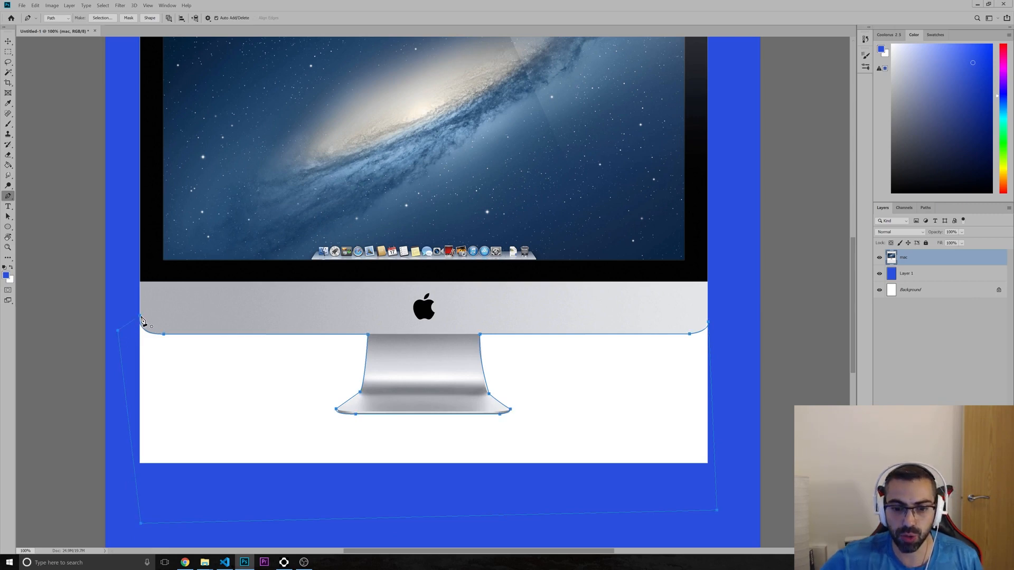
click(140, 317)
- Convert the closed path into a new selection, delete the white area inside it from the mac layer, and deselect
right_click(260, 364)
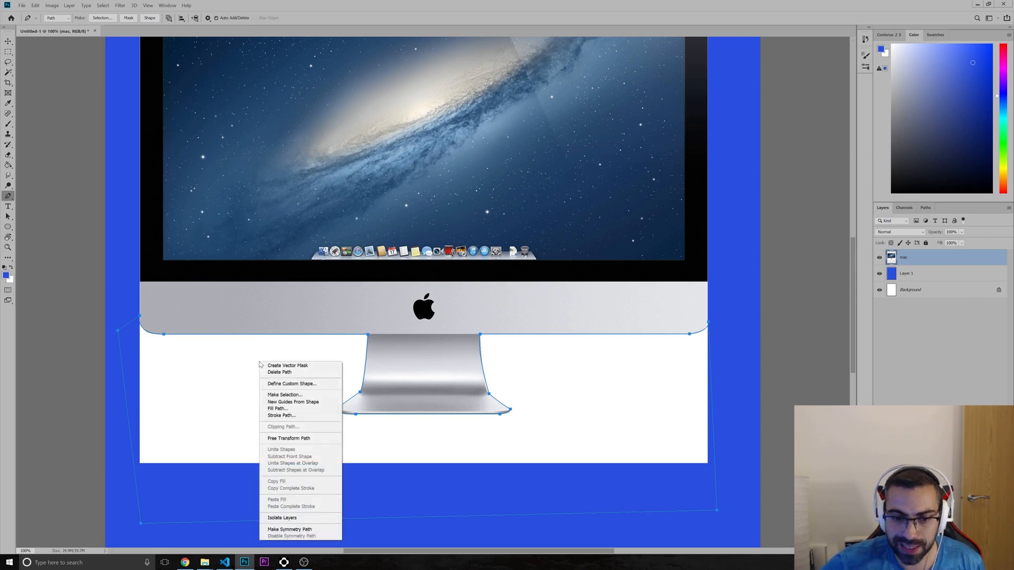
click(285, 396)
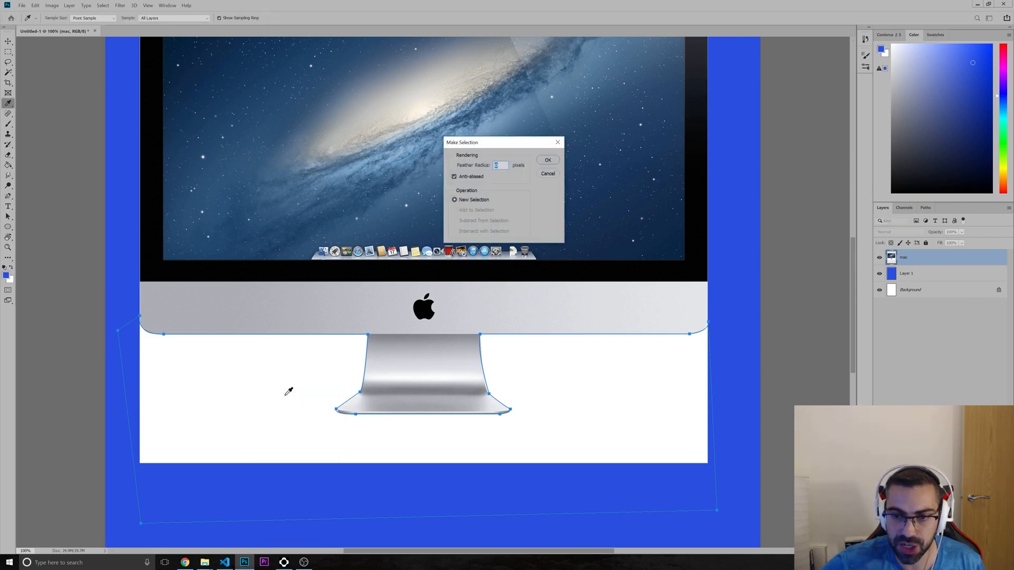
click(551, 164)
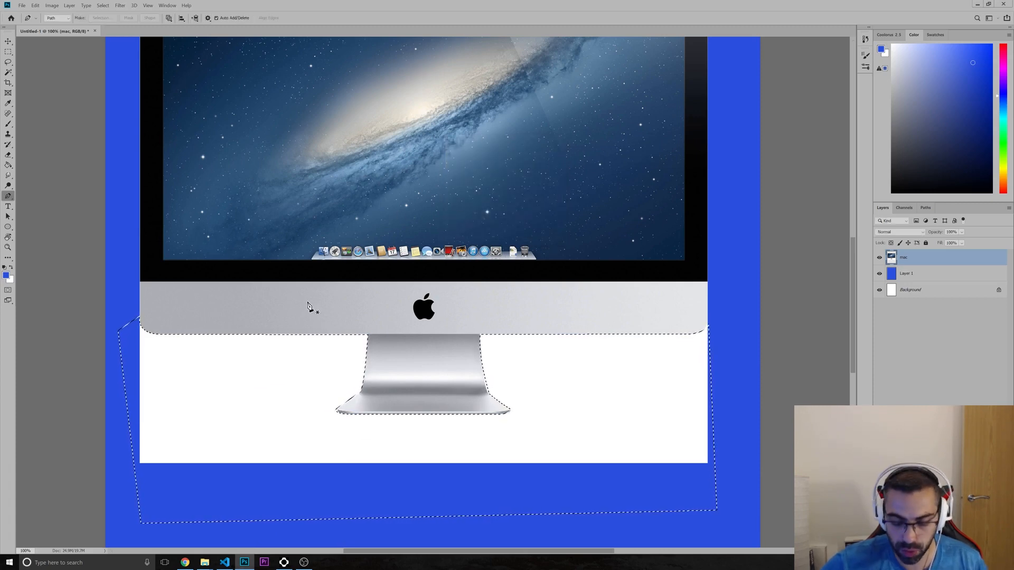
key(Delete)
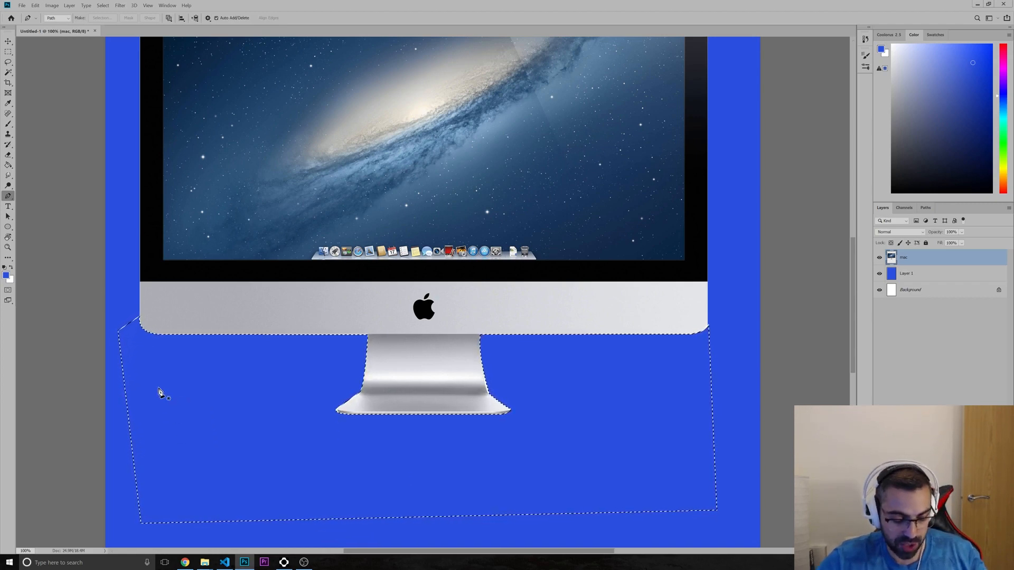
click(103, 5)
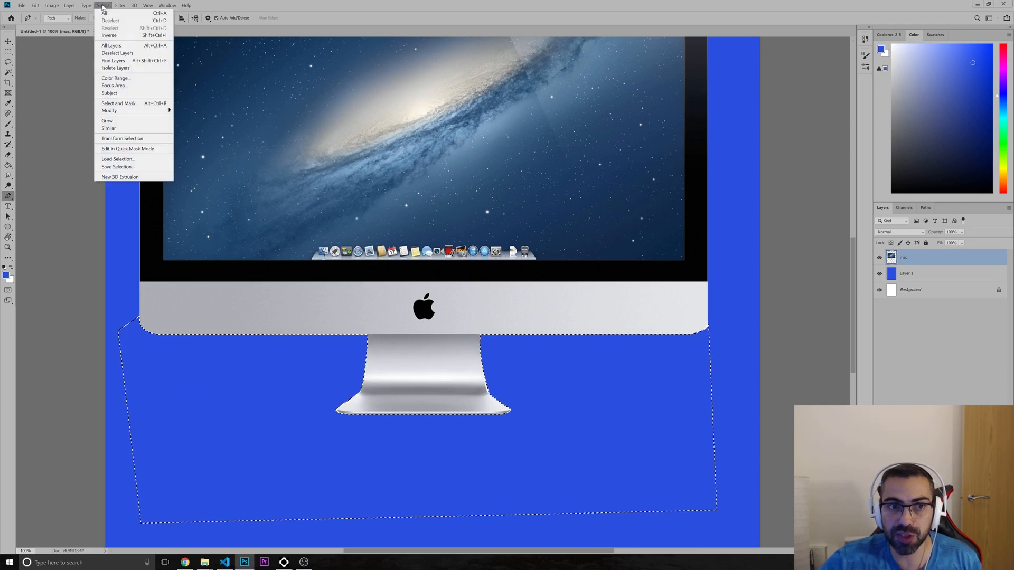
click(114, 24)
key(z)
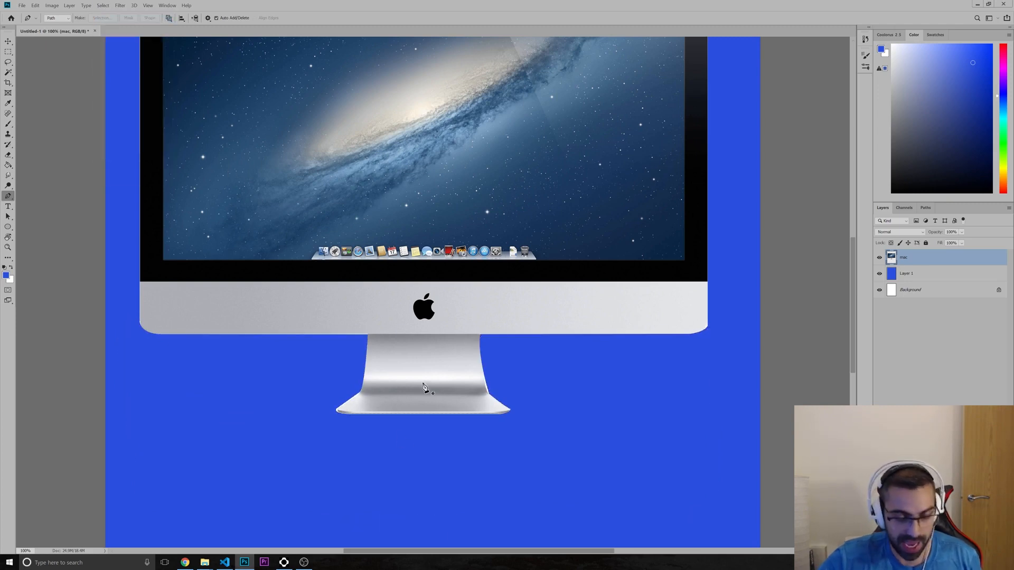
key(ctrl+0)
drag(453, 356, 451, 355)
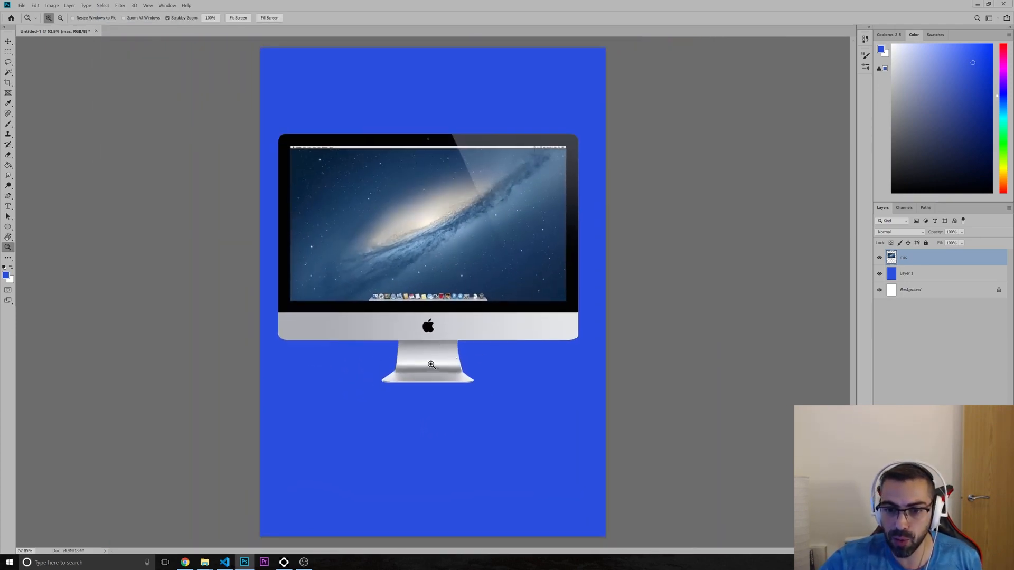
- View the online courses website's home page in the browser and return to the Photoshop document
click(185, 563)
click(67, 8)
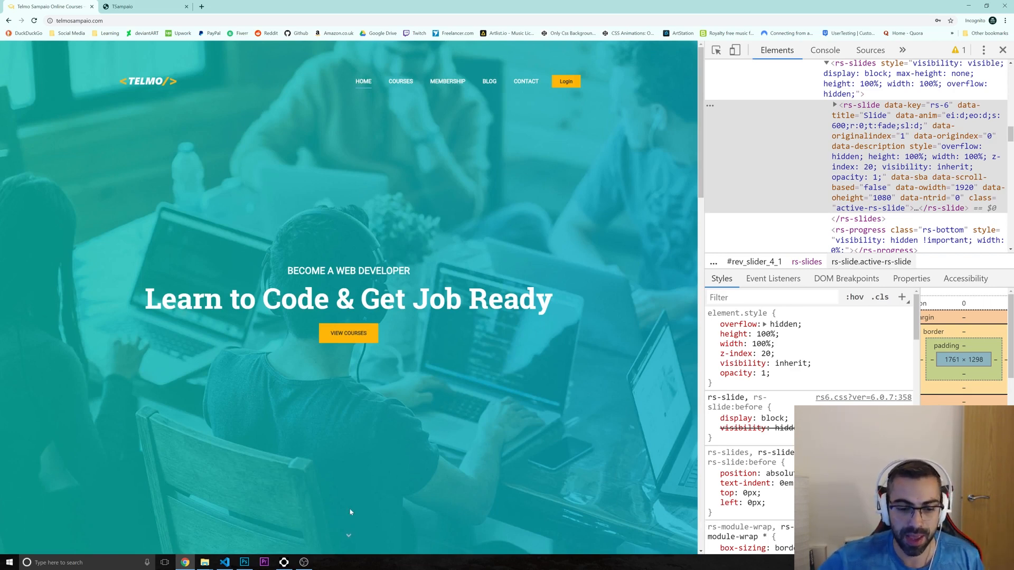
click(244, 563)
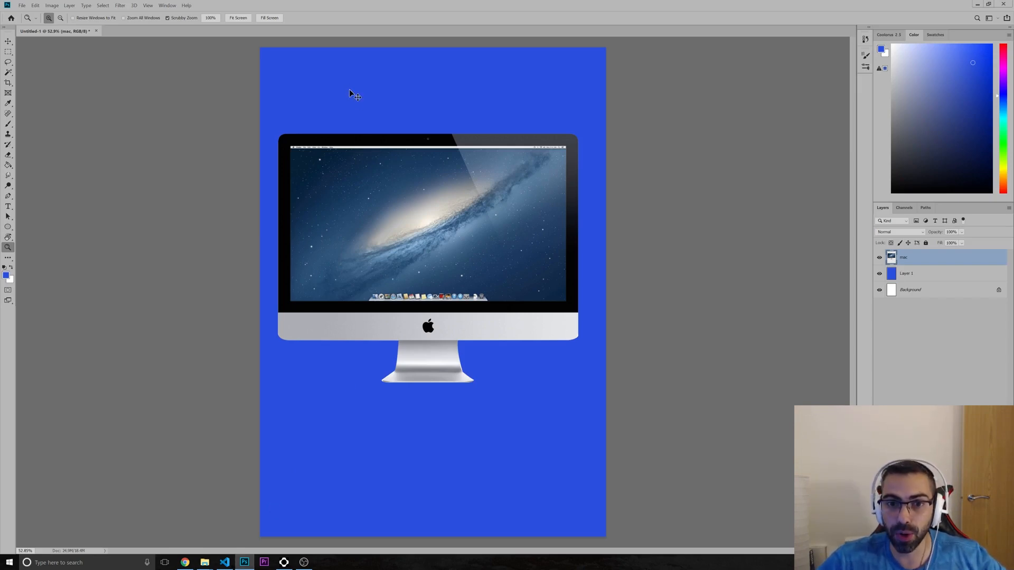
- Paste the screenshot as a new layer, scale it down proportionally, and position its website area over the mac
key(ctrl+v)
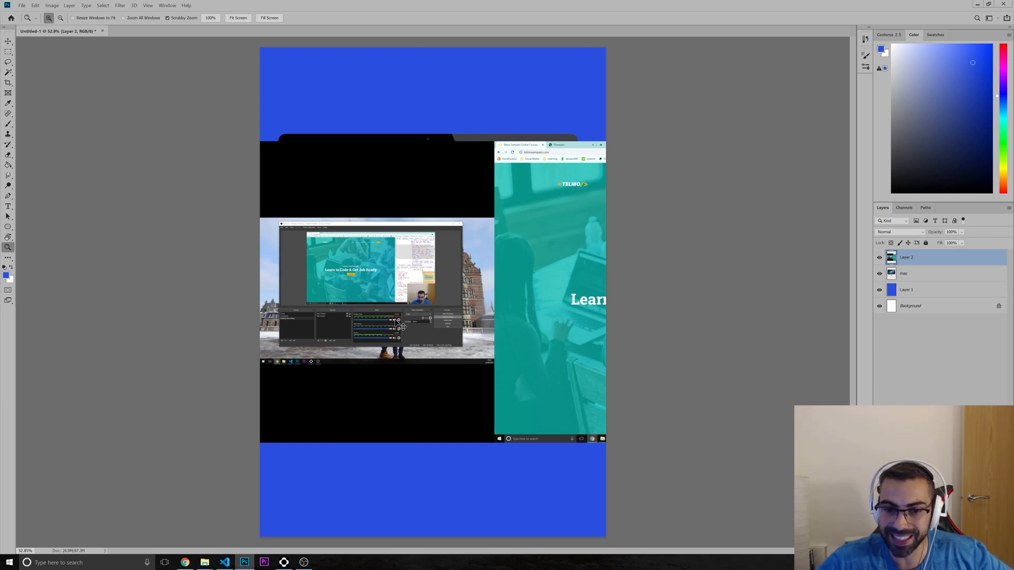
key(ctrl+t)
drag(501, 301, 252, 330)
drag(718, 174, 760, 158)
drag(516, 222, 553, 208)
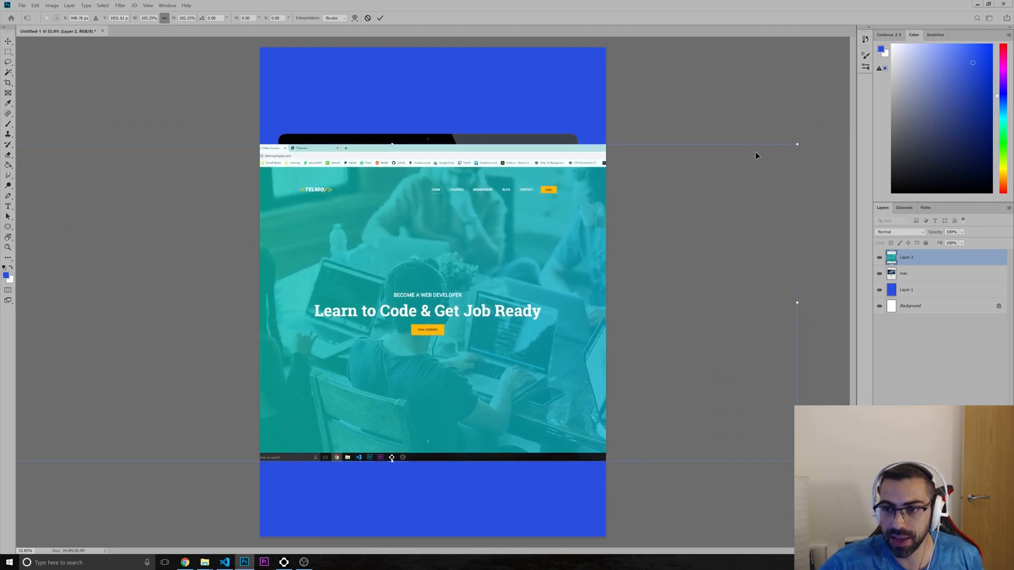
drag(797, 142, 708, 179)
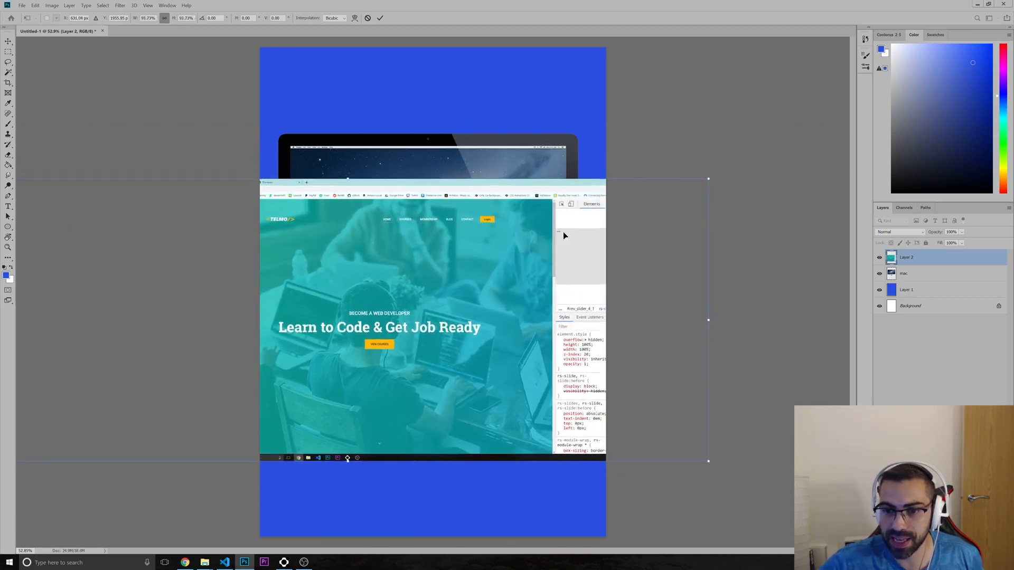
drag(459, 283, 511, 268)
drag(762, 163, 678, 197)
drag(447, 281, 481, 257)
key(Return)
key(z)
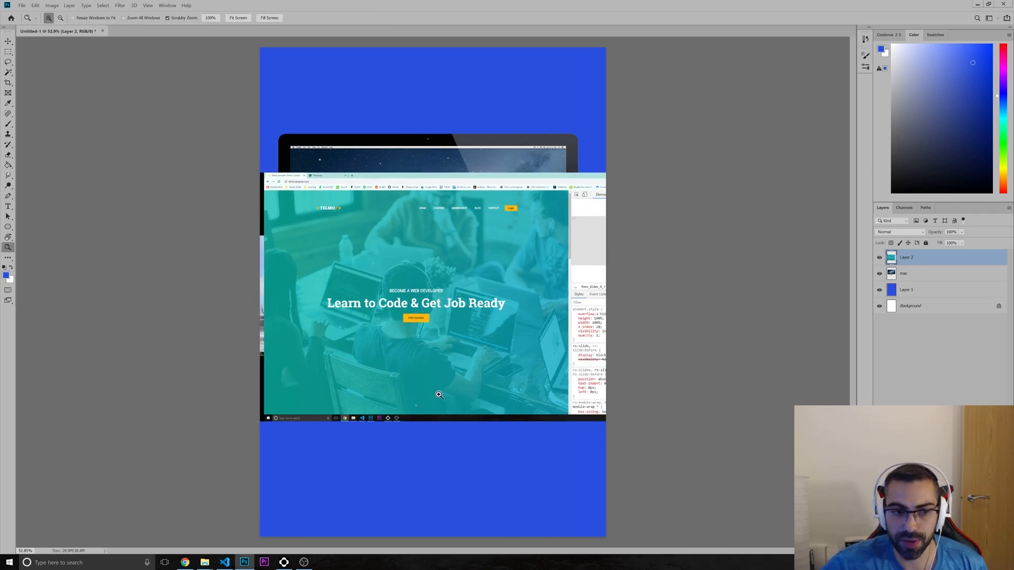
- Select only the web page area of the pasted screenshot with the Rectangular Marquee and copy it to a new layer
click(9, 52)
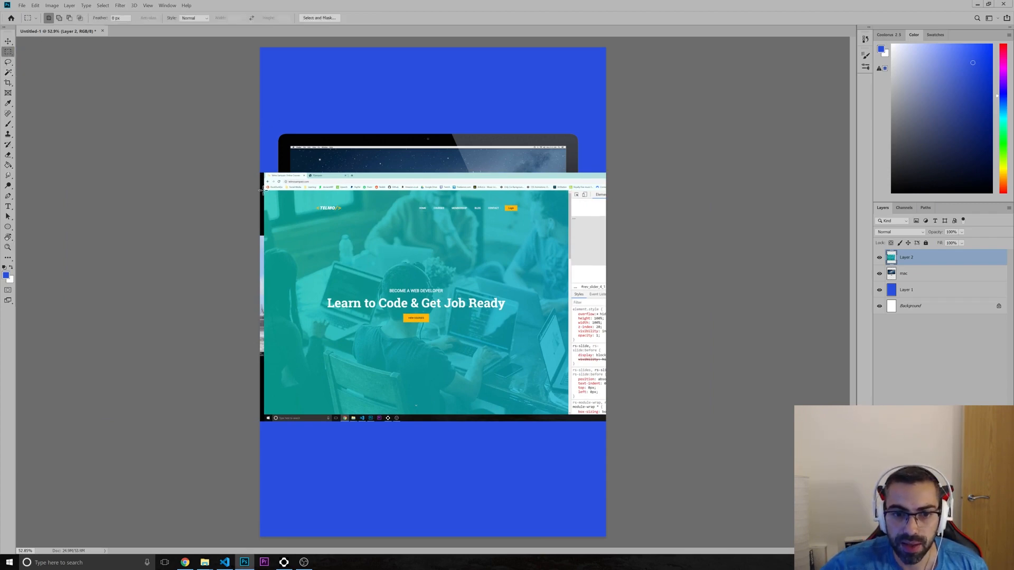
drag(265, 191, 568, 415)
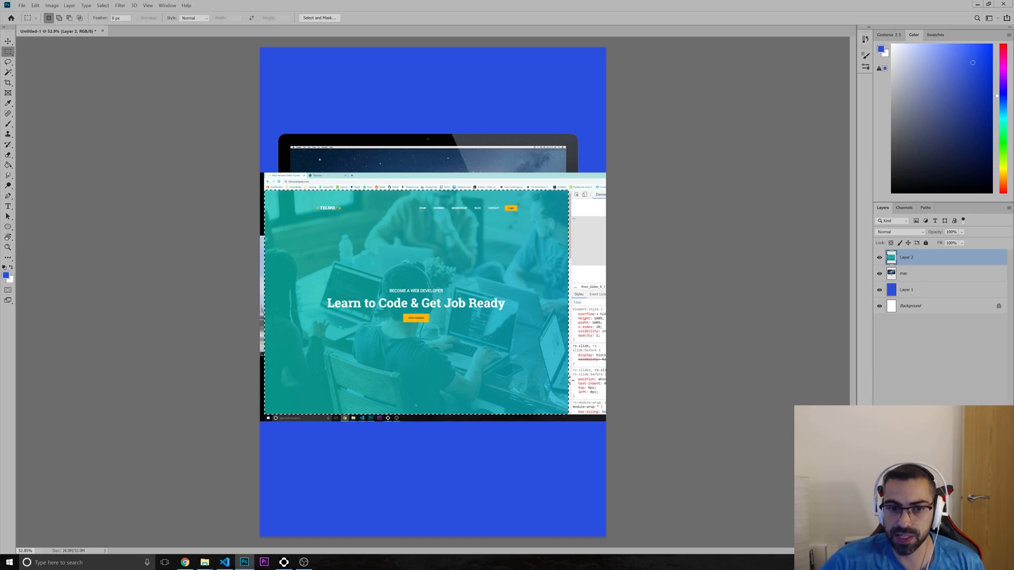
right_click(351, 265)
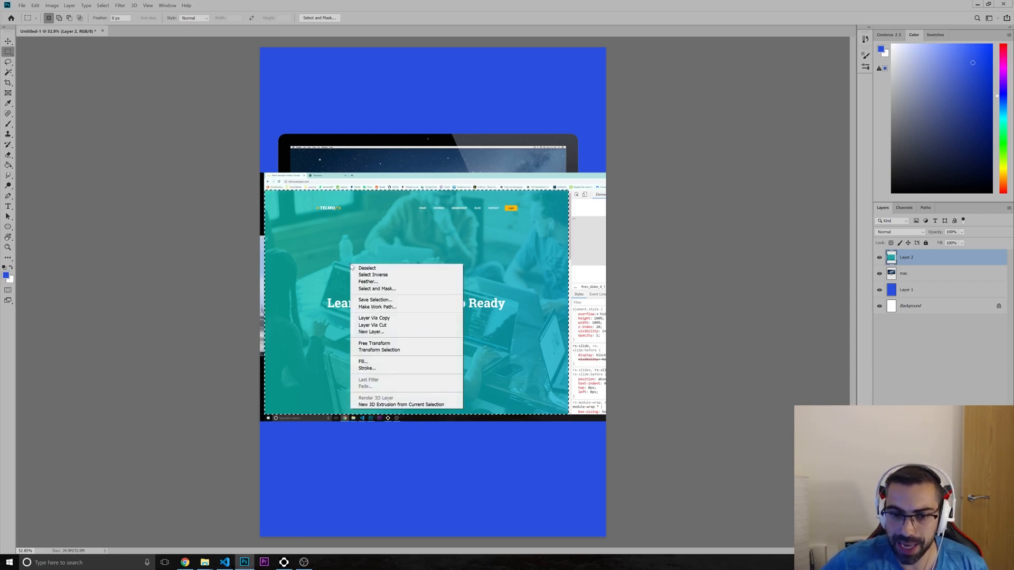
click(377, 319)
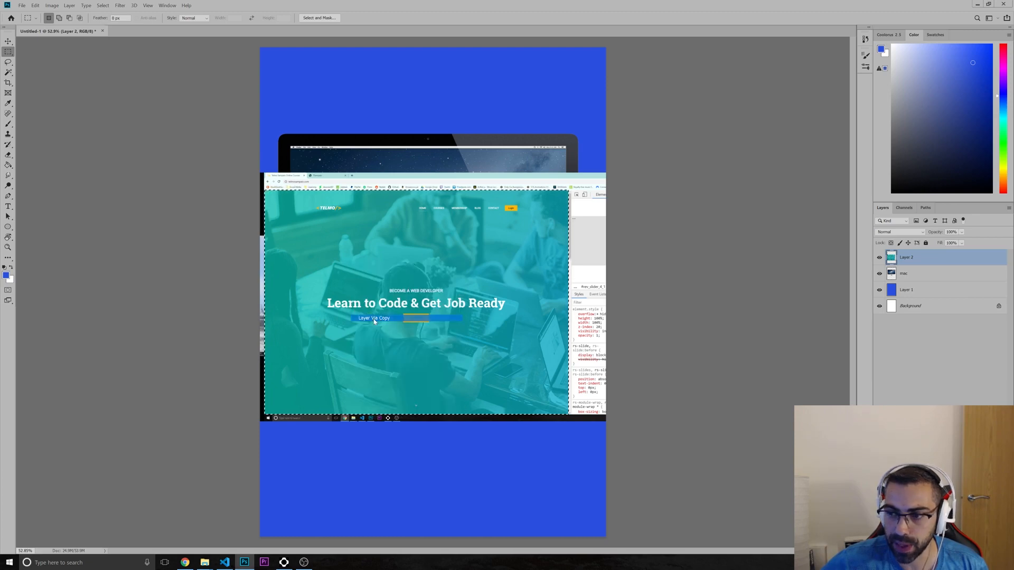
- Delete Layer 2, the full pasted screenshot, leaving the cropped website layer
click(921, 274)
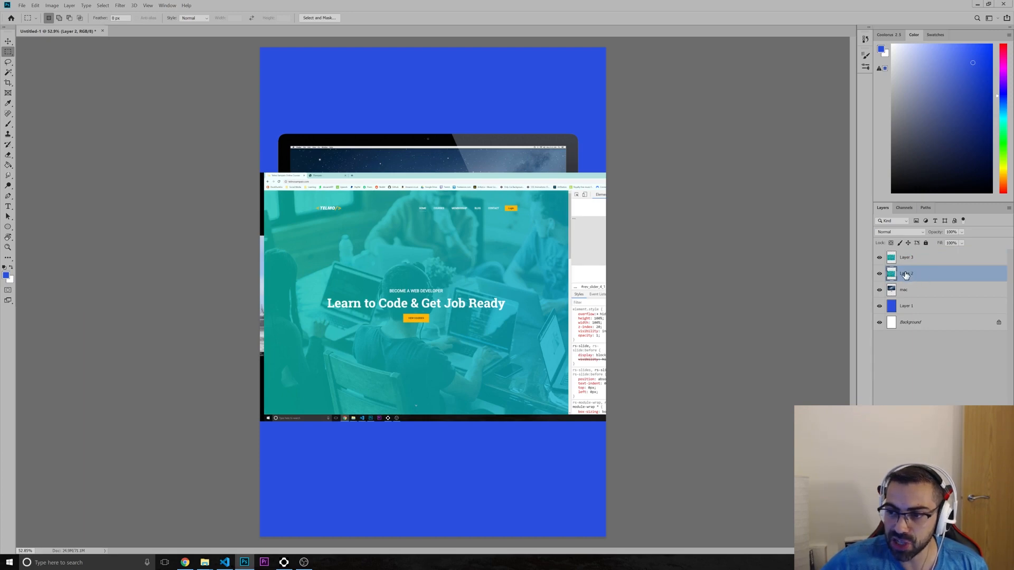
right_click(906, 274)
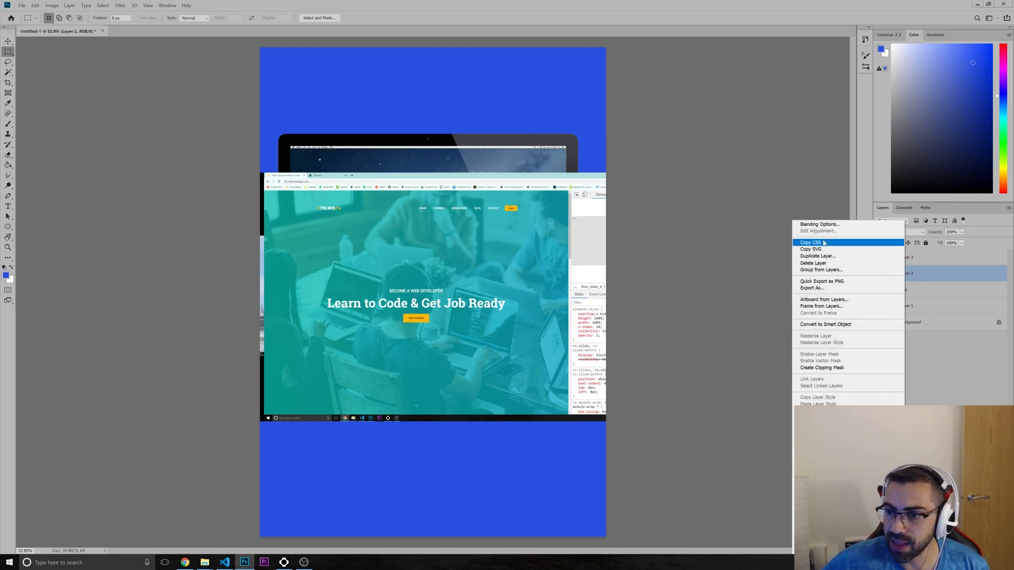
click(816, 263)
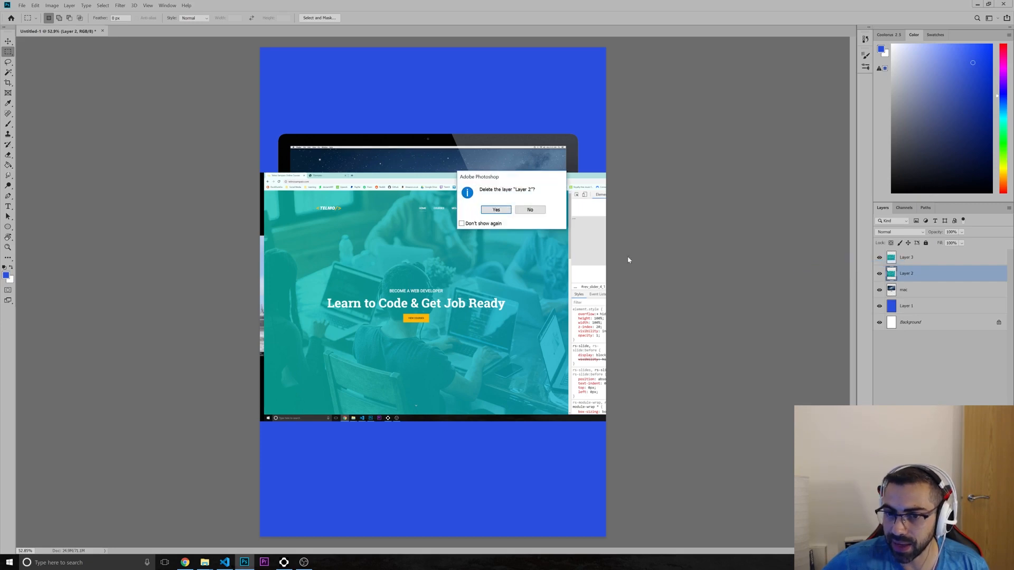
click(495, 210)
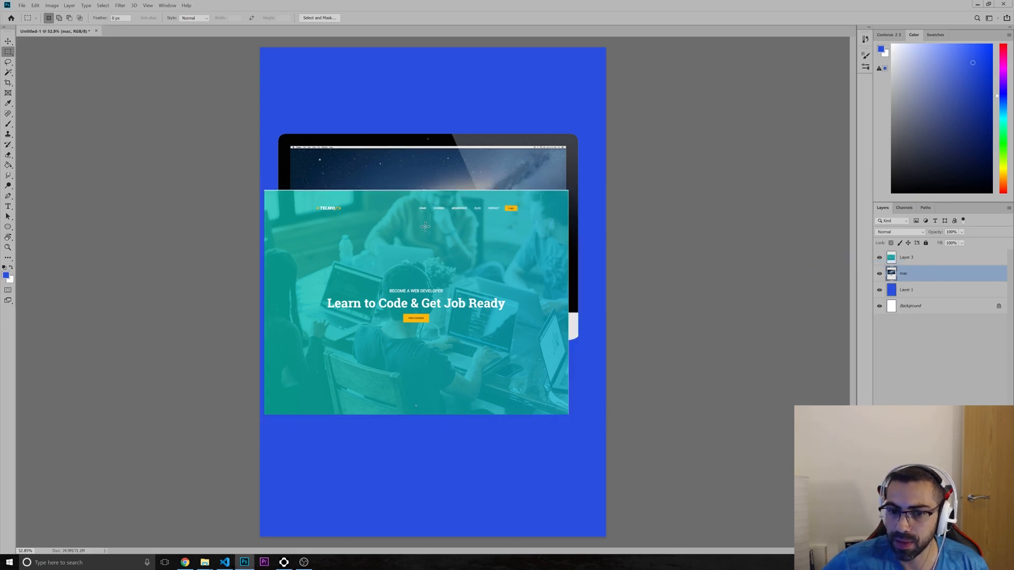
- Scale the cropped website layer (Layer 3) proportionally to about 68% and place it inside the mac's screen at nearly full screen height
click(907, 259)
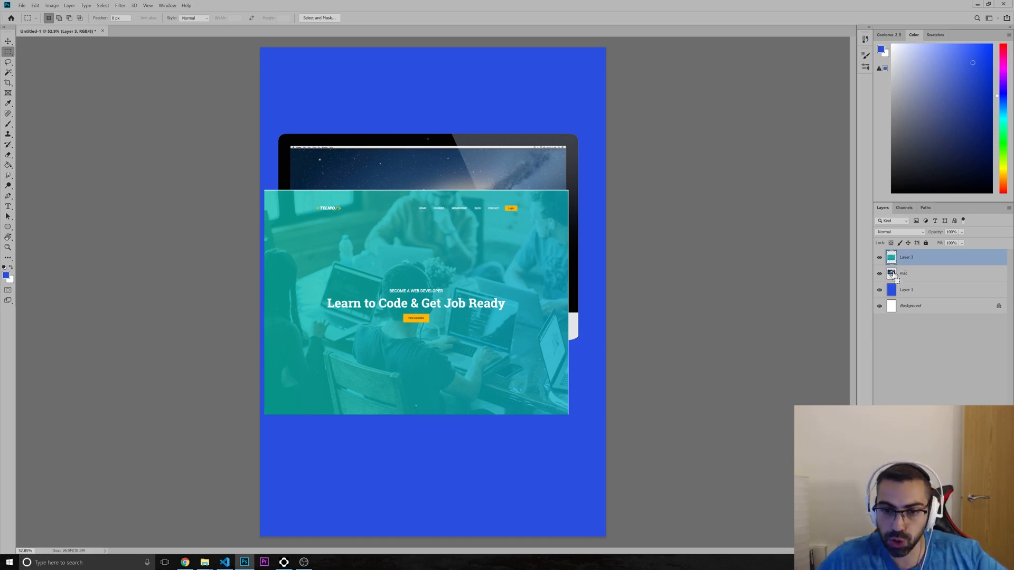
key(ctrl+t)
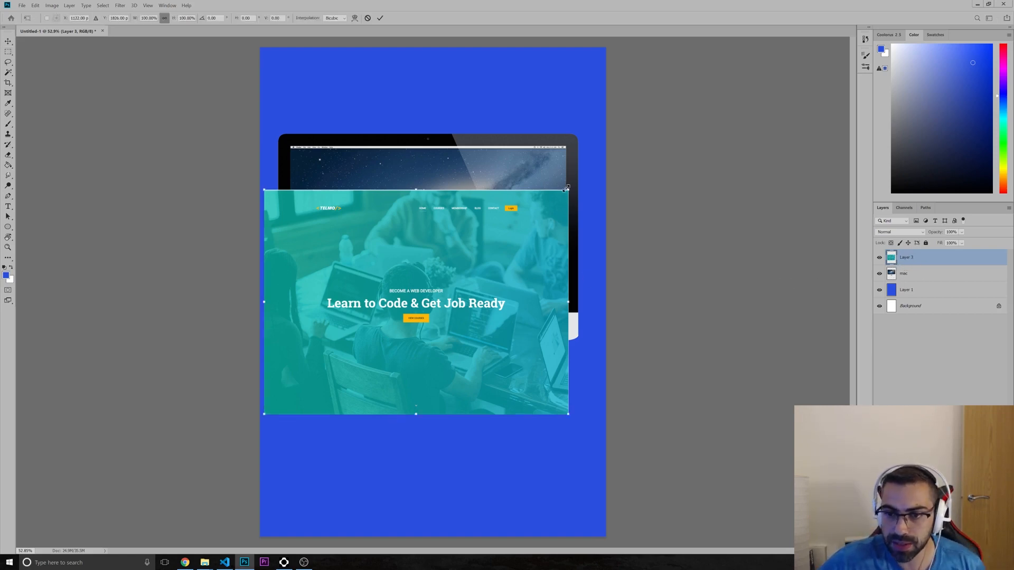
drag(568, 189, 496, 242)
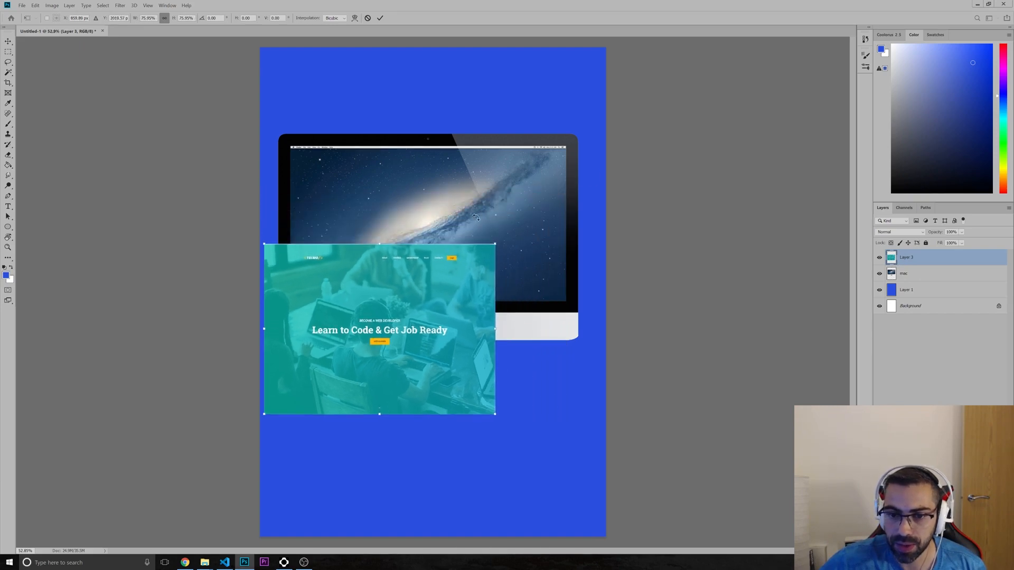
drag(432, 291, 478, 194)
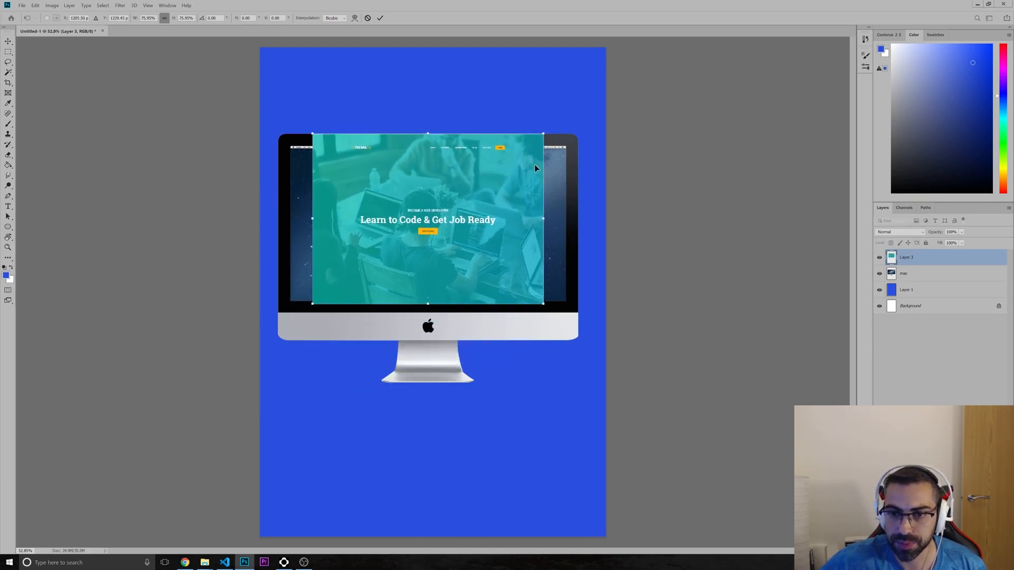
drag(543, 134, 522, 140)
drag(488, 172, 519, 148)
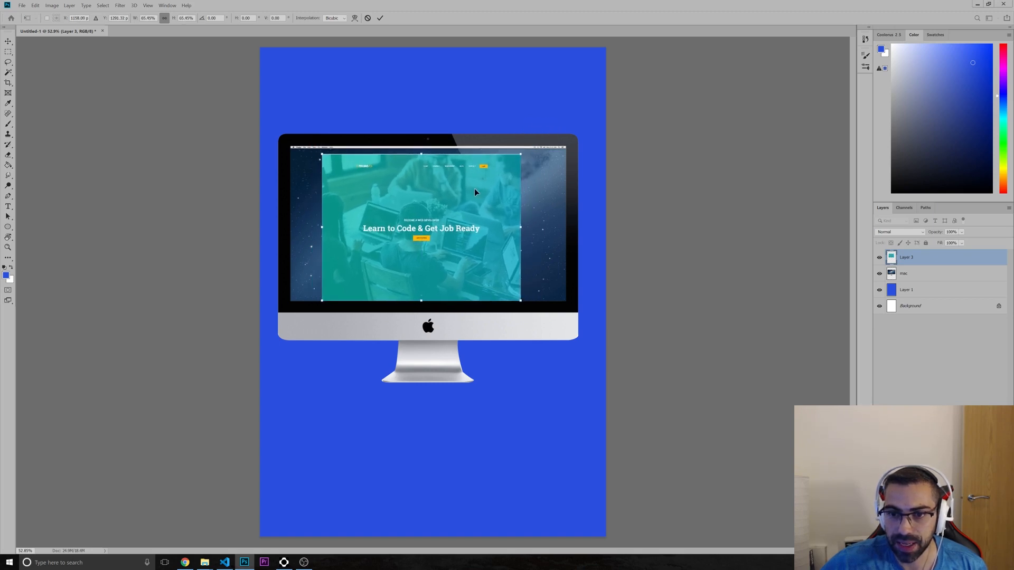
drag(474, 188, 480, 188)
drag(527, 153, 537, 147)
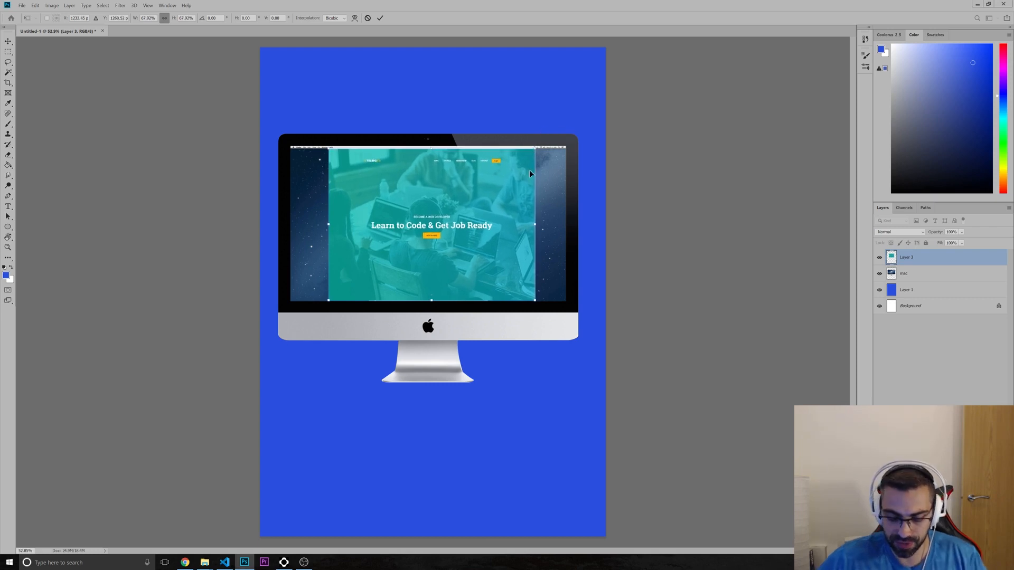
key(Return)
key(m)
- Nudge the website layer left and slightly down with Free Transform to center it on the mac's screen
key(ctrl+t)
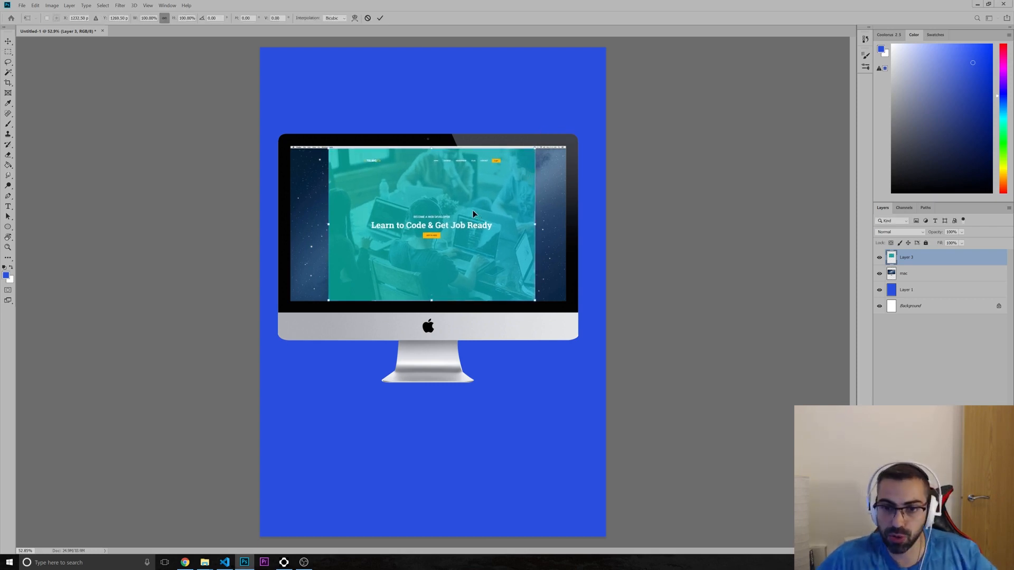
key(Left)
key(Left)
key(Left)
key(Left)
key(Left)
key(Left)
key(Left)
key(Left)
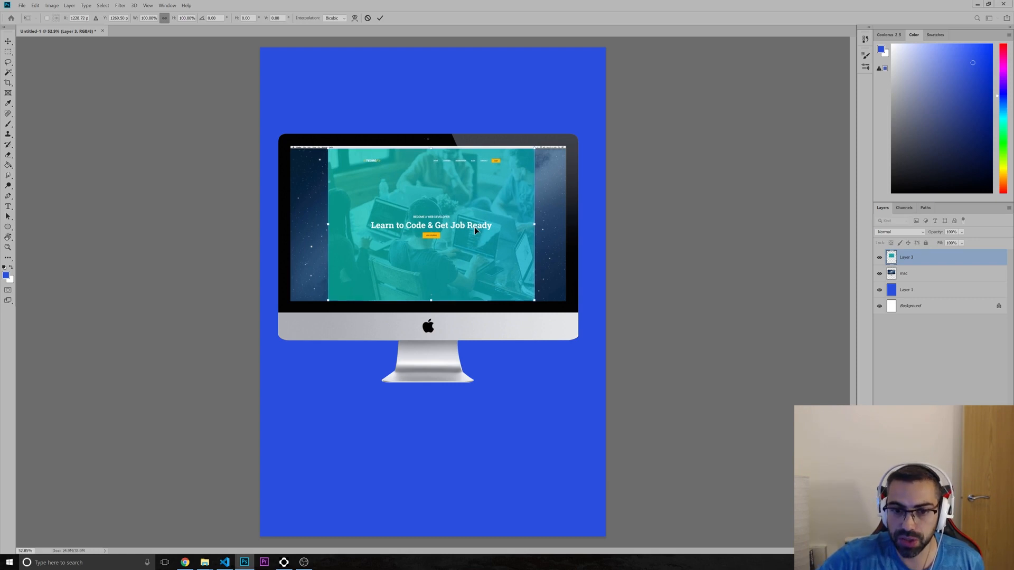
key(Left)
key(Left)
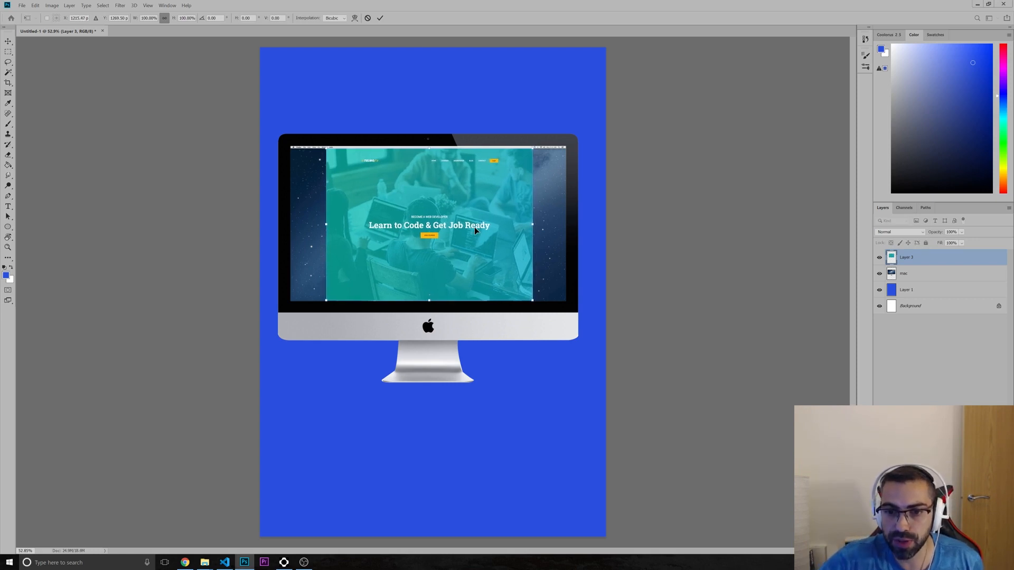
key(Down)
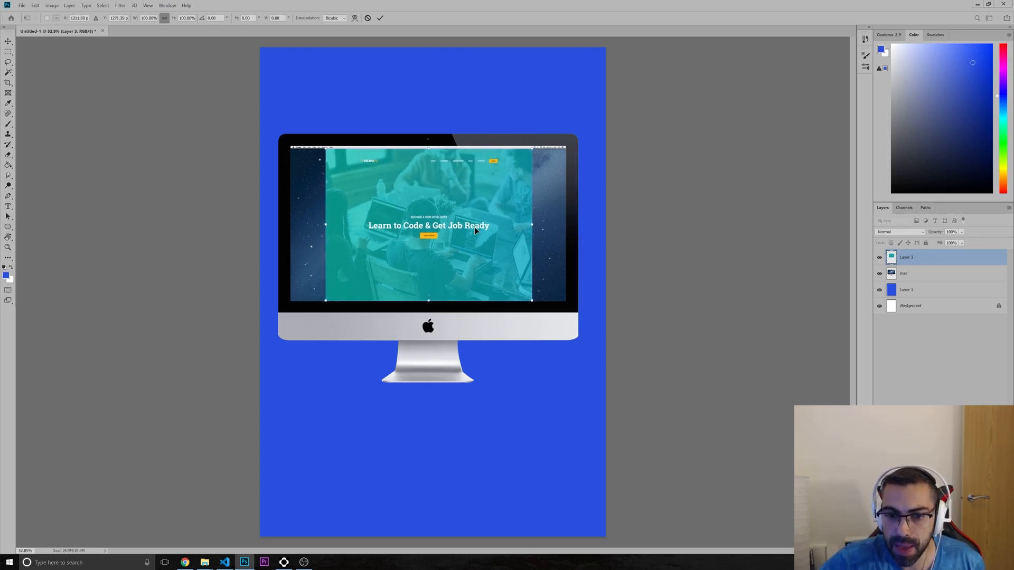
key(Left)
key(Left)
key(Left)
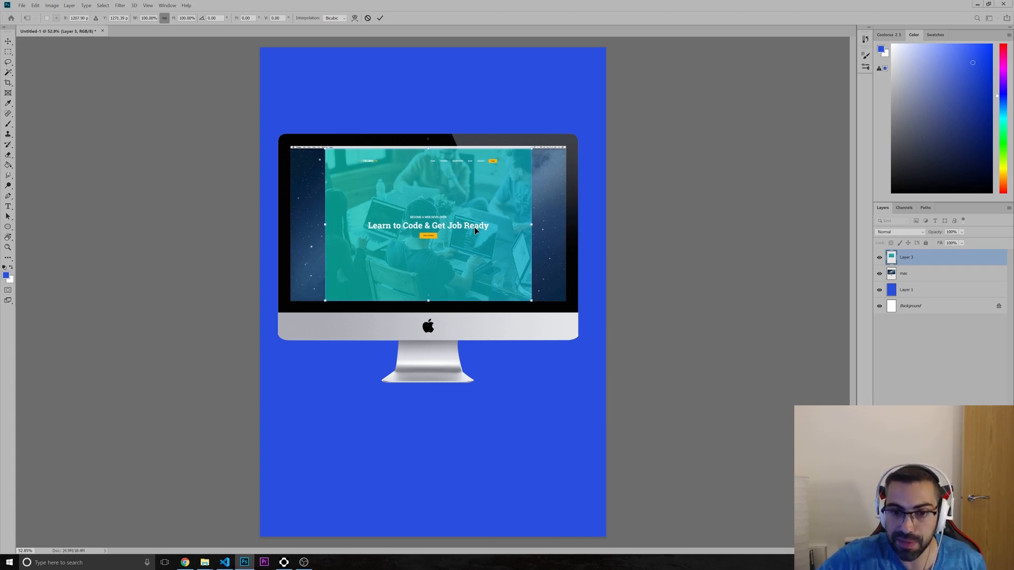
key(Return)
key(m)
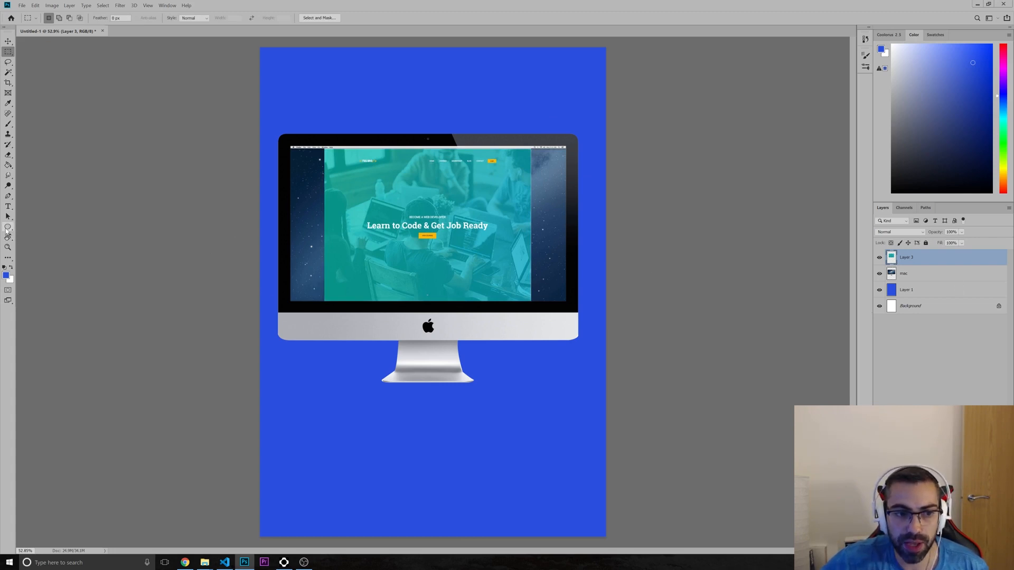
- Draw a white-filled rectangle shape about 1987 × 1091 px over the mac's screen area
click(7, 228)
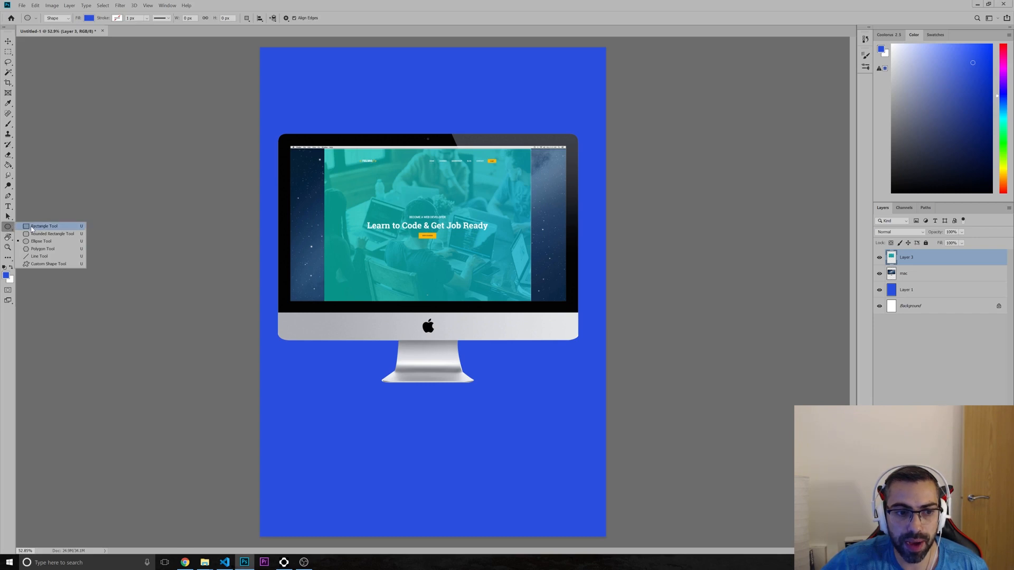
click(33, 227)
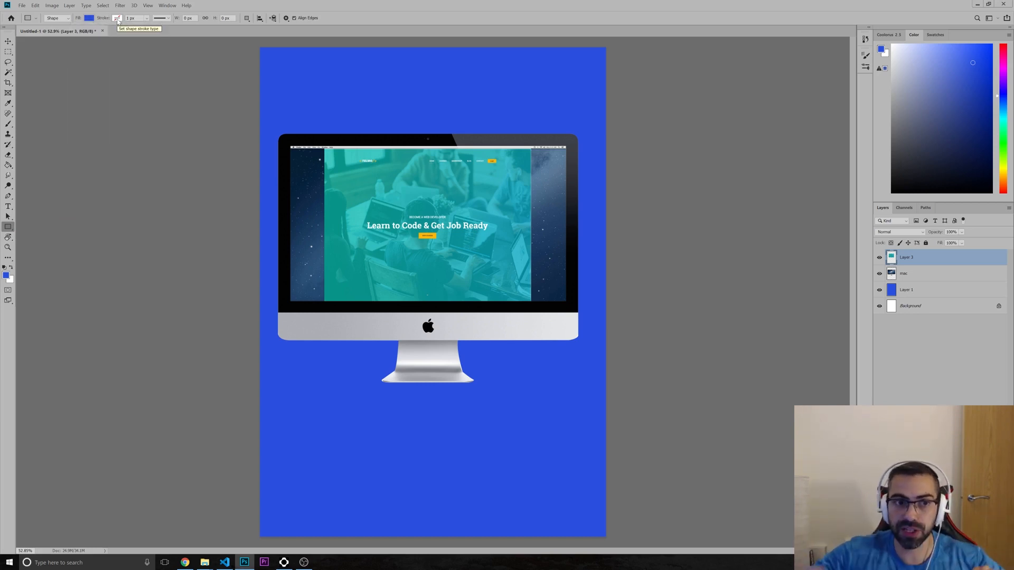
click(89, 19)
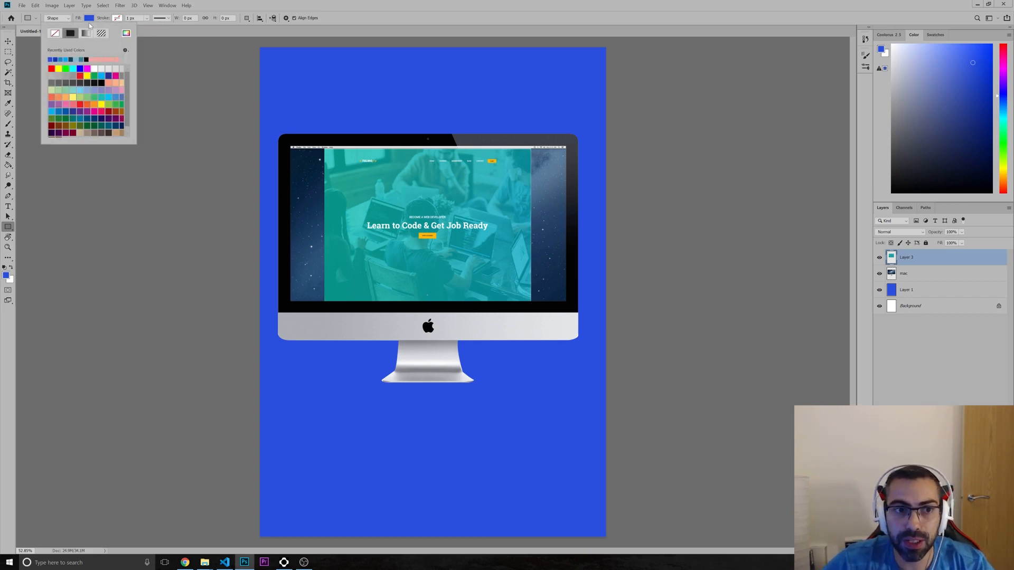
click(126, 33)
drag(445, 400, 571, 194)
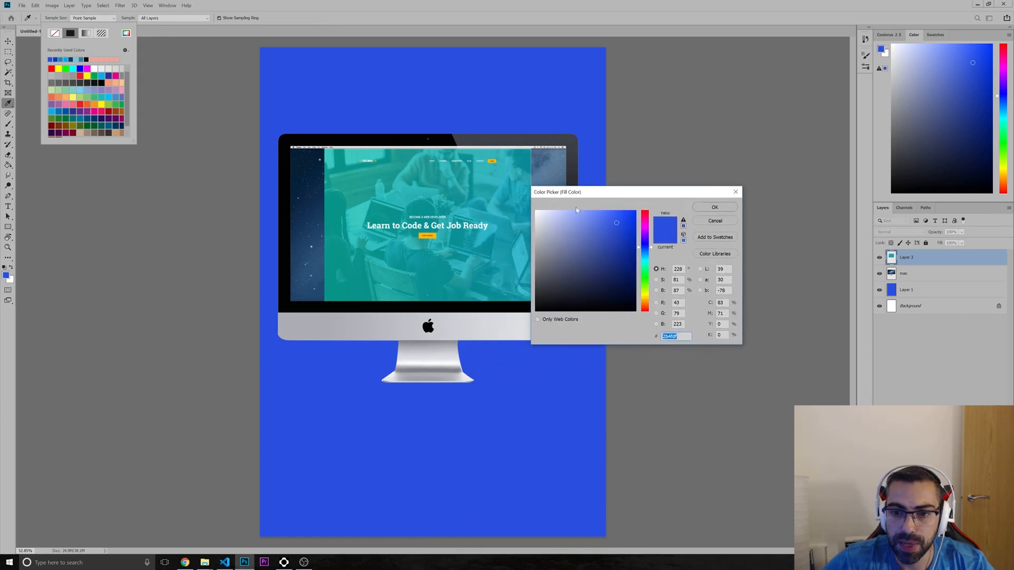
click(536, 211)
click(720, 206)
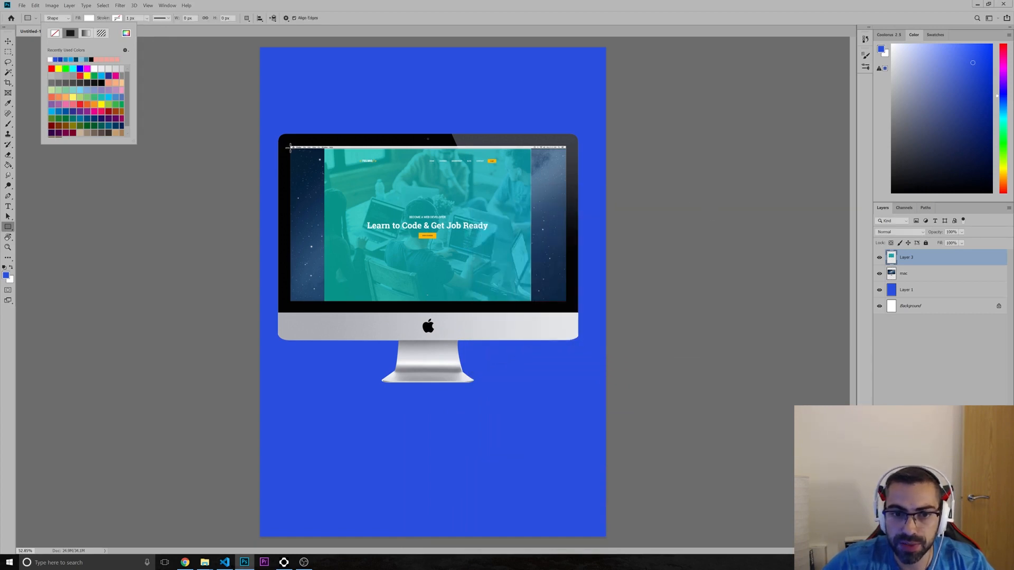
drag(290, 148, 567, 302)
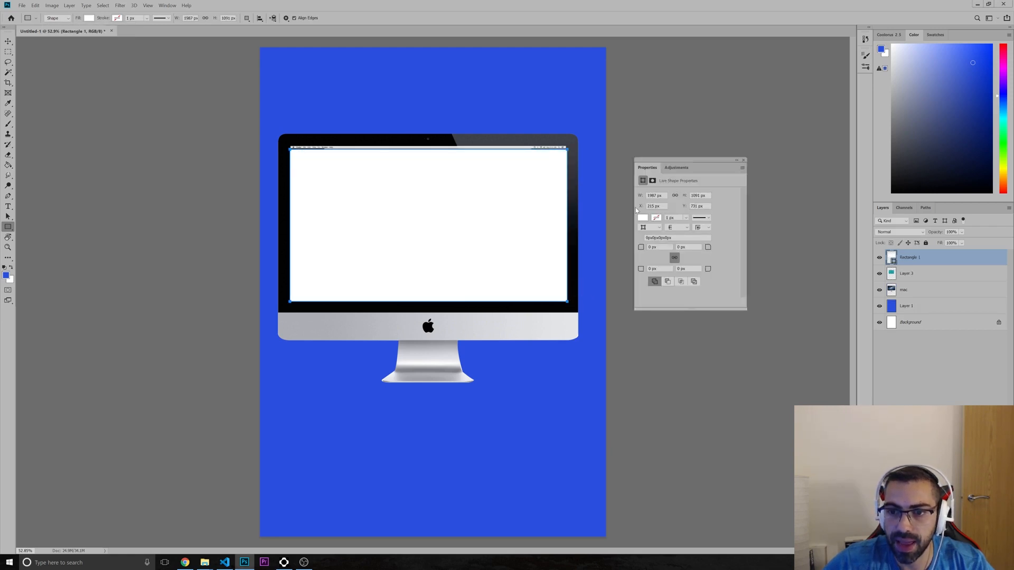
click(744, 161)
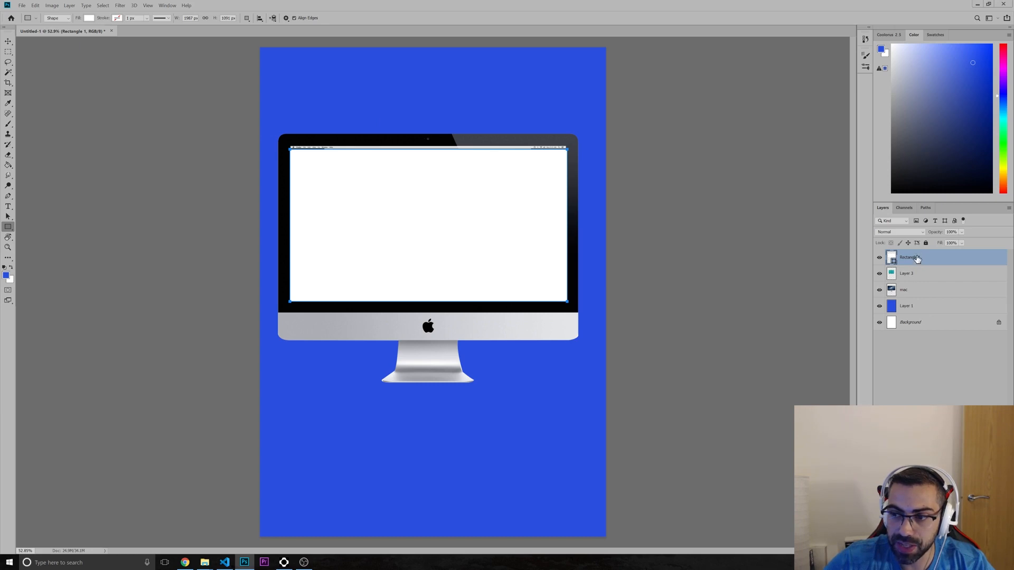
- Move the website layer (Layer 3) above Rectangle 1 in the stack and nudge it slightly down to align with the white rectangle
click(918, 276)
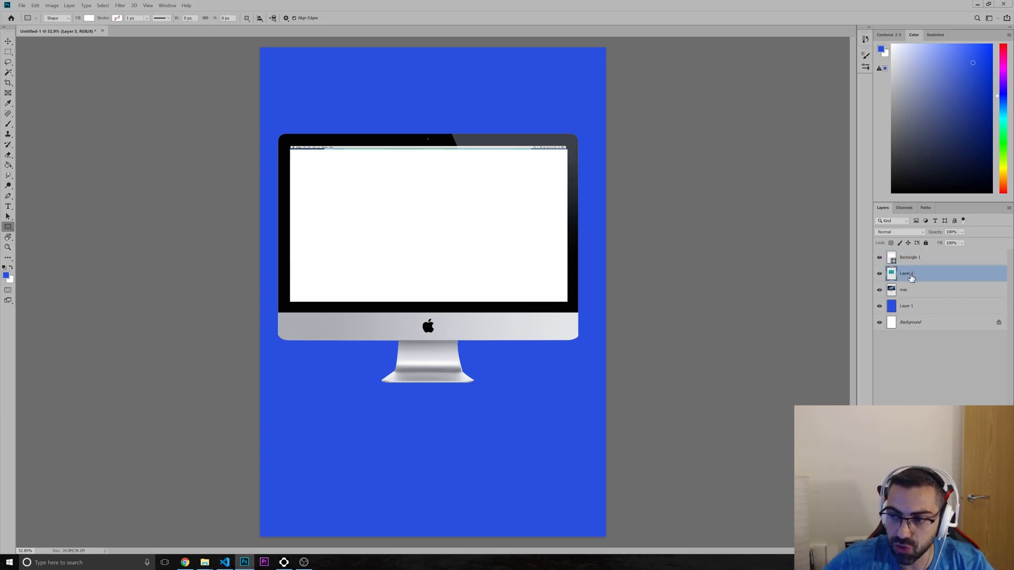
drag(911, 277, 911, 256)
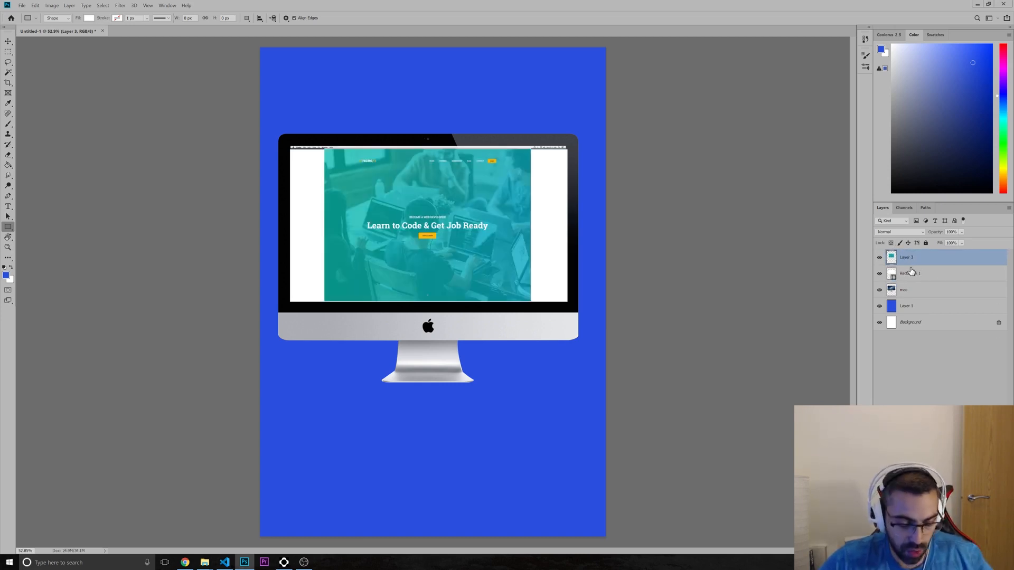
key(ctrl+t)
key(Down)
key(Down)
key(Down)
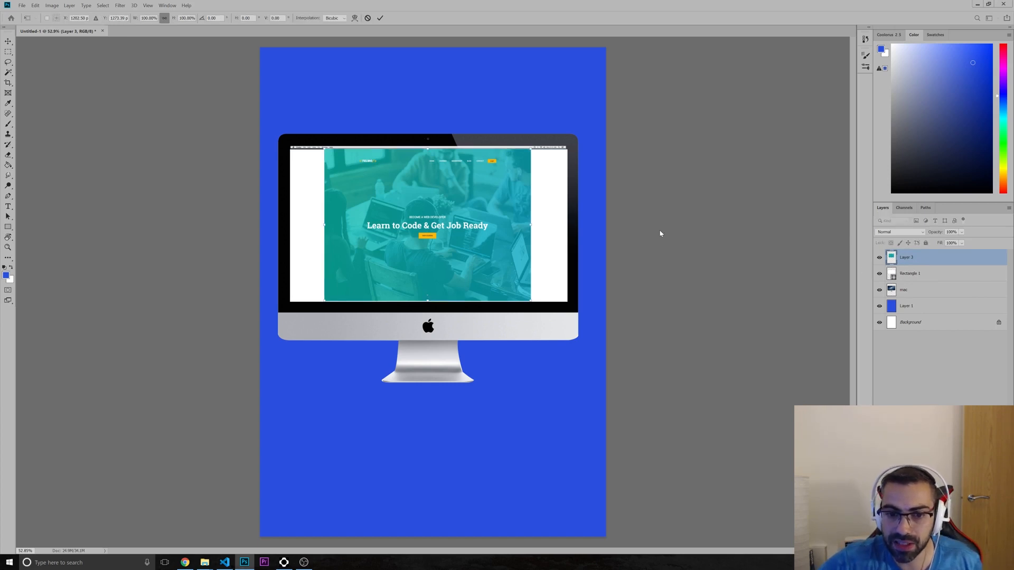
key(Up)
key(Down)
key(Return)
key(u)
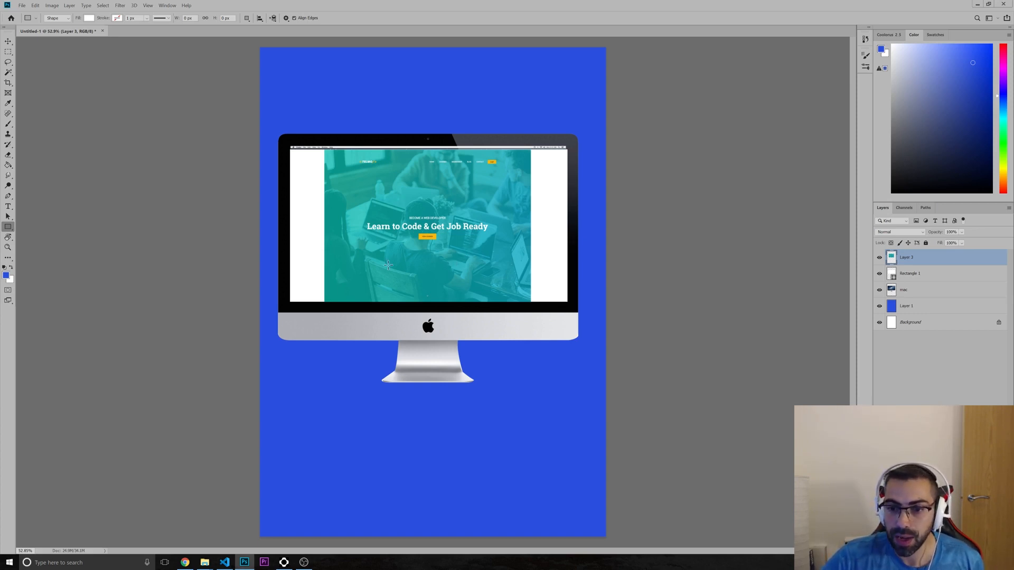
click(21, 5)
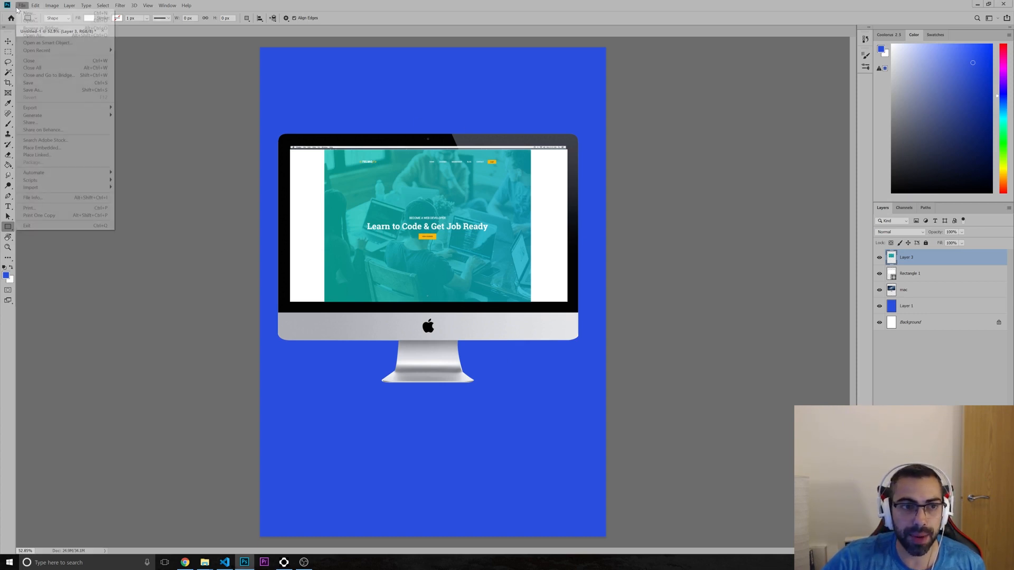
click(42, 150)
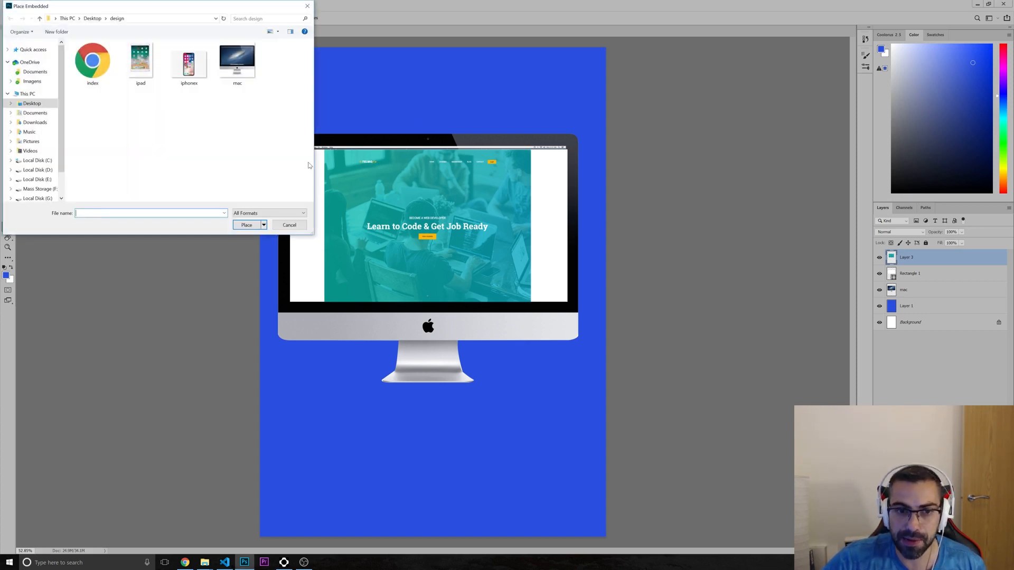
double_click(145, 73)
click(510, 211)
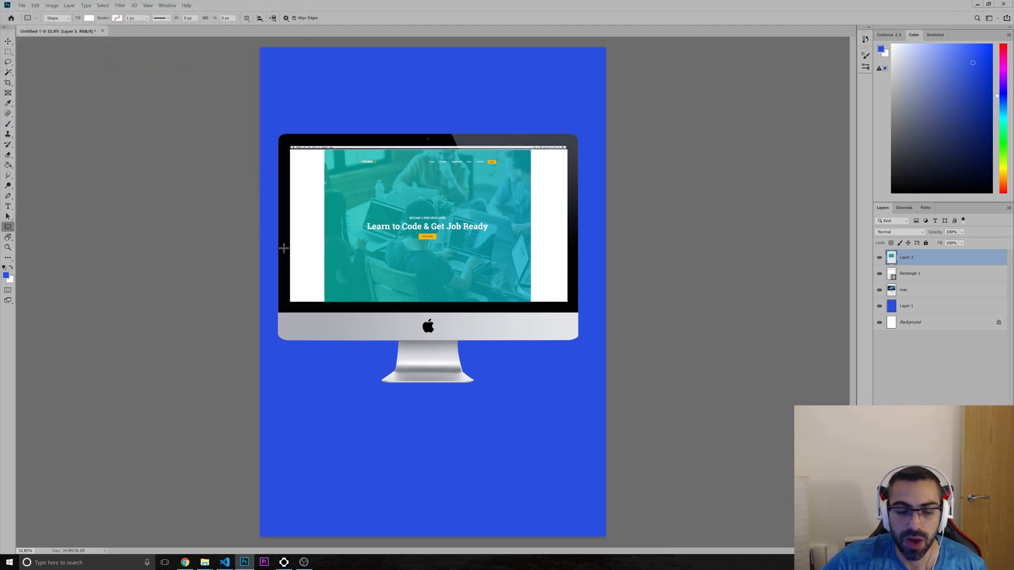
click(22, 5)
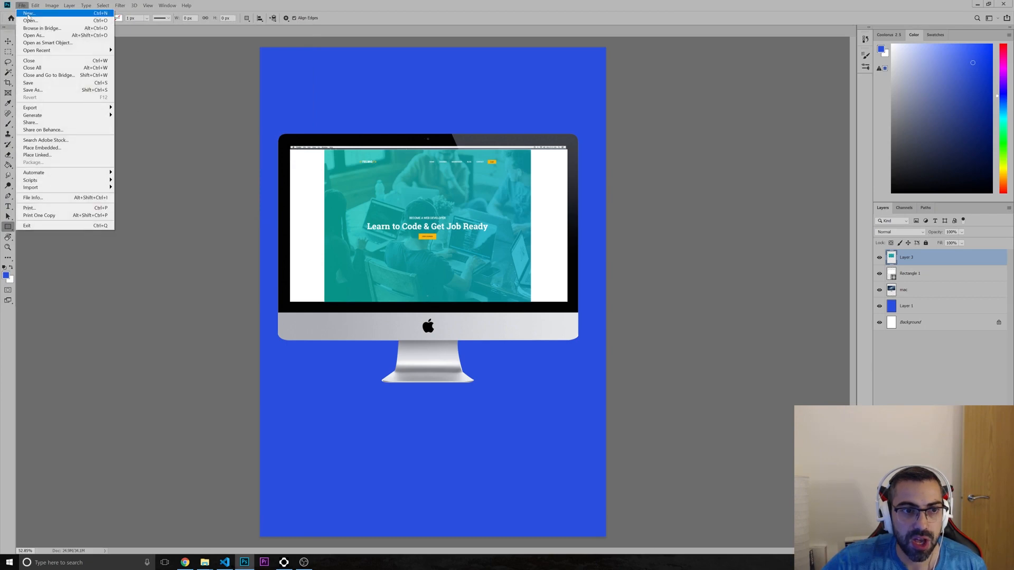
click(243, 11)
- Switch to Chrome, search Google Images for "ipad images" in a new tab, and open the upright space gray iPad image from Best Buy
click(185, 563)
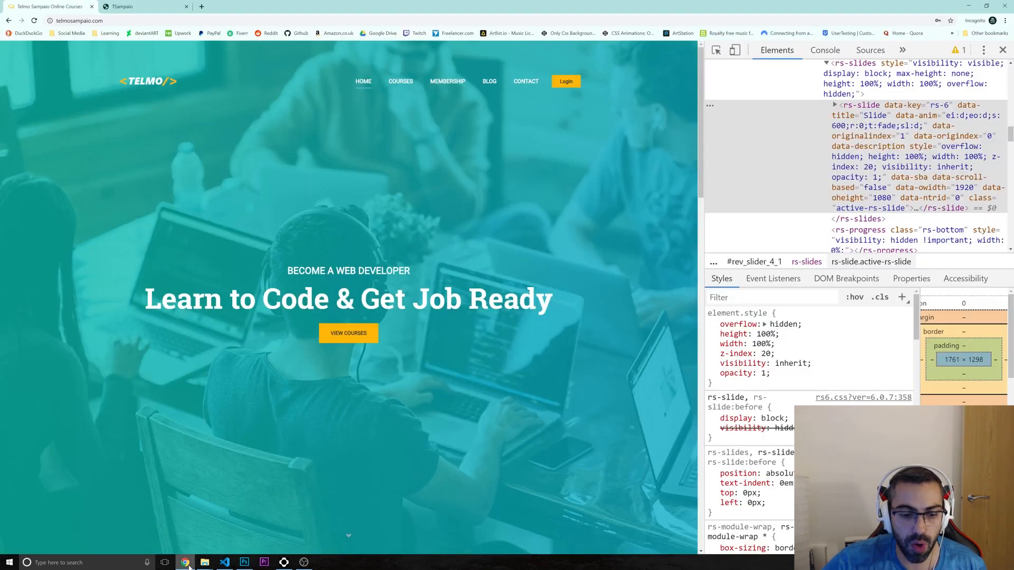
click(201, 7)
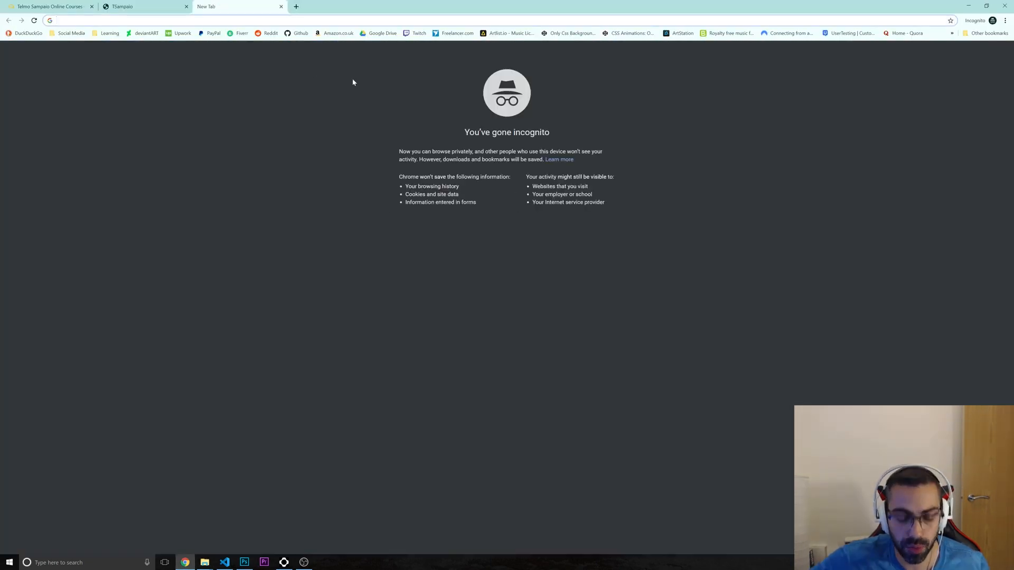
text(ipad images)
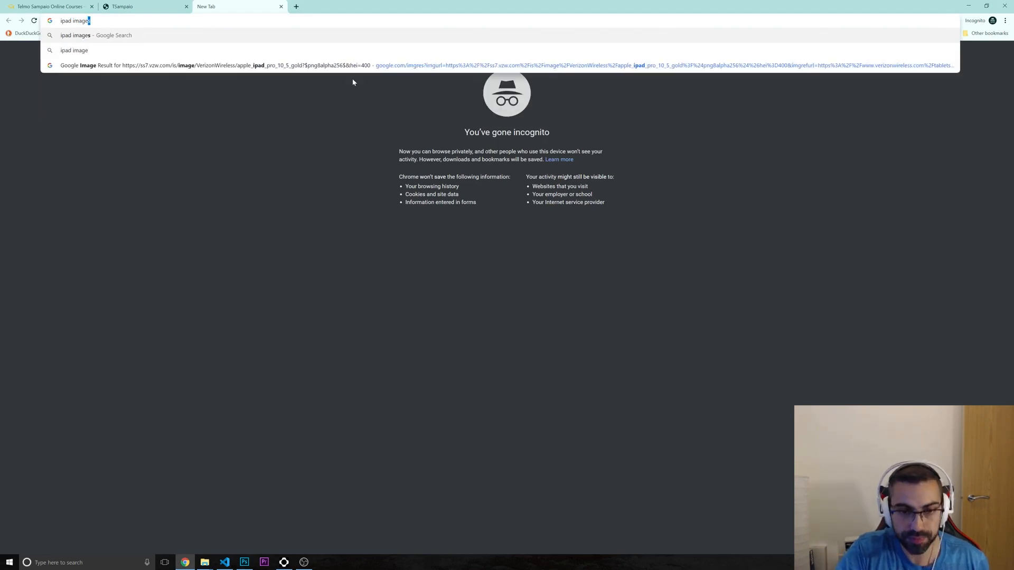
key(Return)
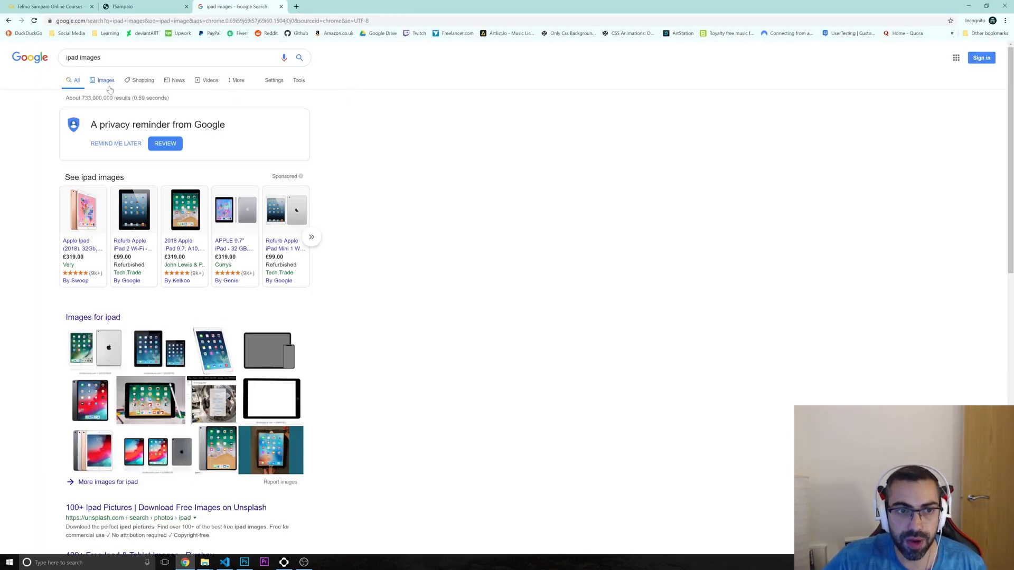
click(106, 81)
scroll(459, 378, down, 3)
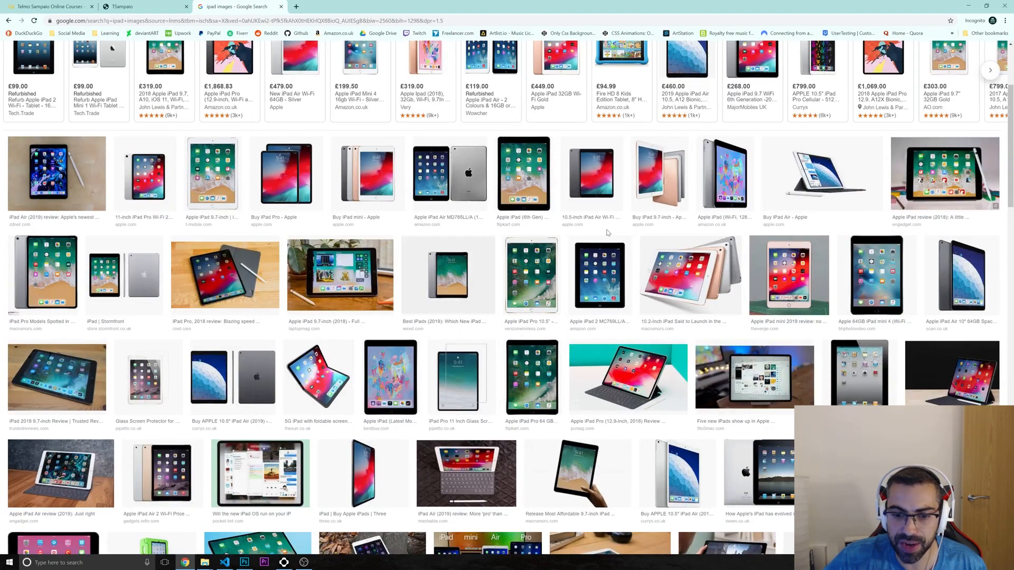
middle_click(384, 237)
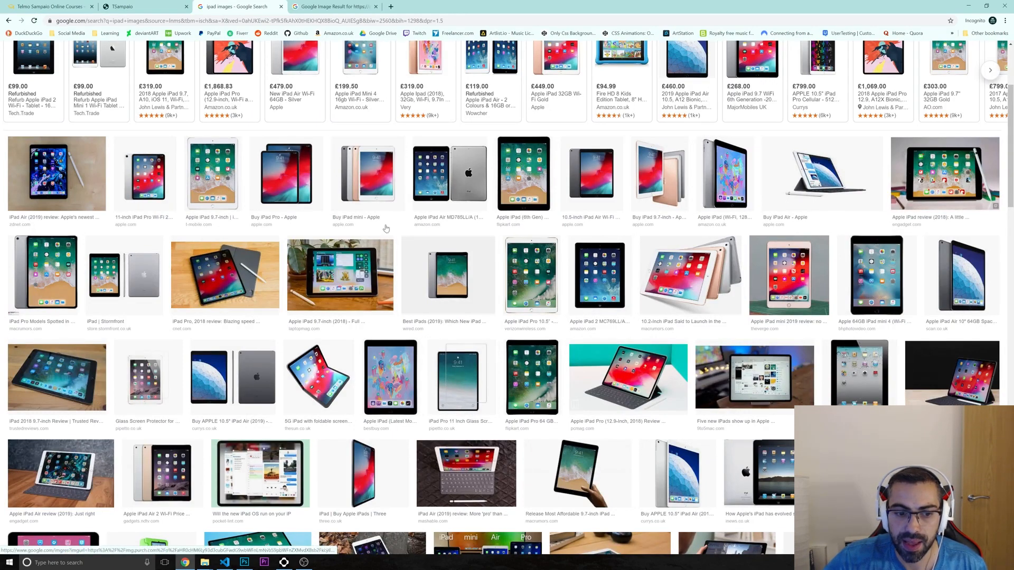
key(ctrl+Tab)
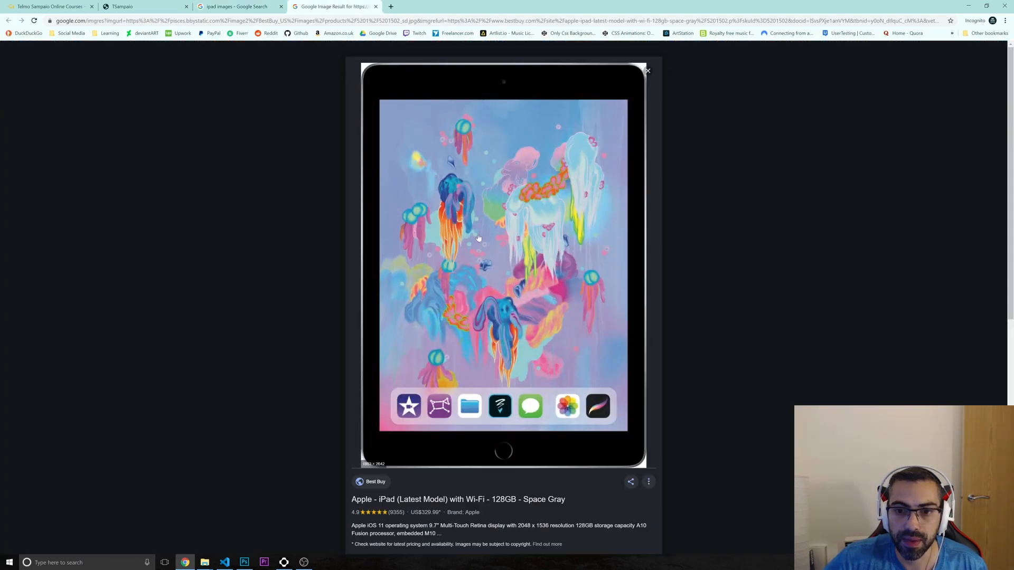
- Save the iPad image as a JPEG named ipad2 in the design folder on the Desktop
right_click(484, 207)
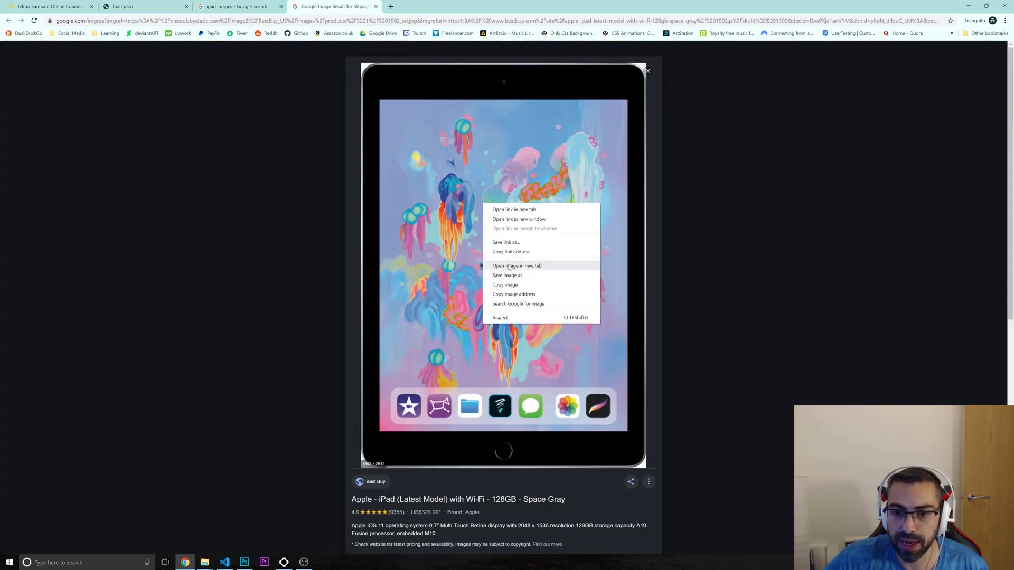
click(511, 279)
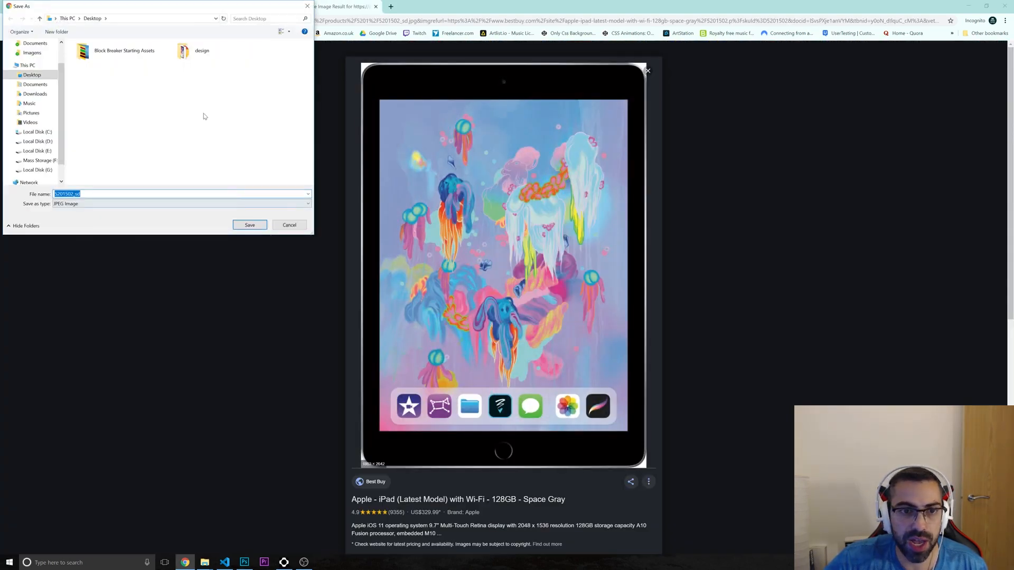
click(200, 60)
double_click(187, 56)
double_click(105, 195)
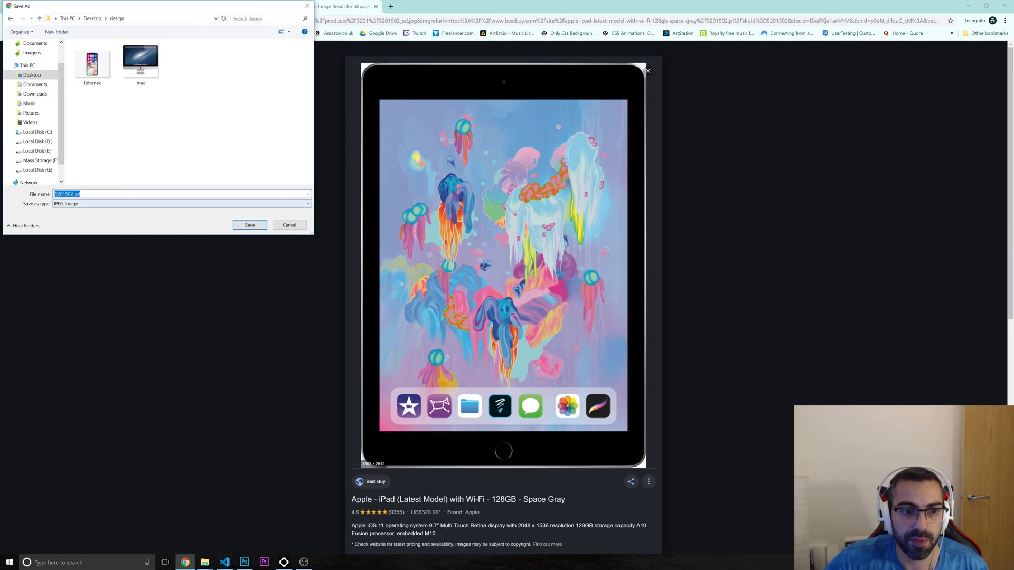
text(ipad2)
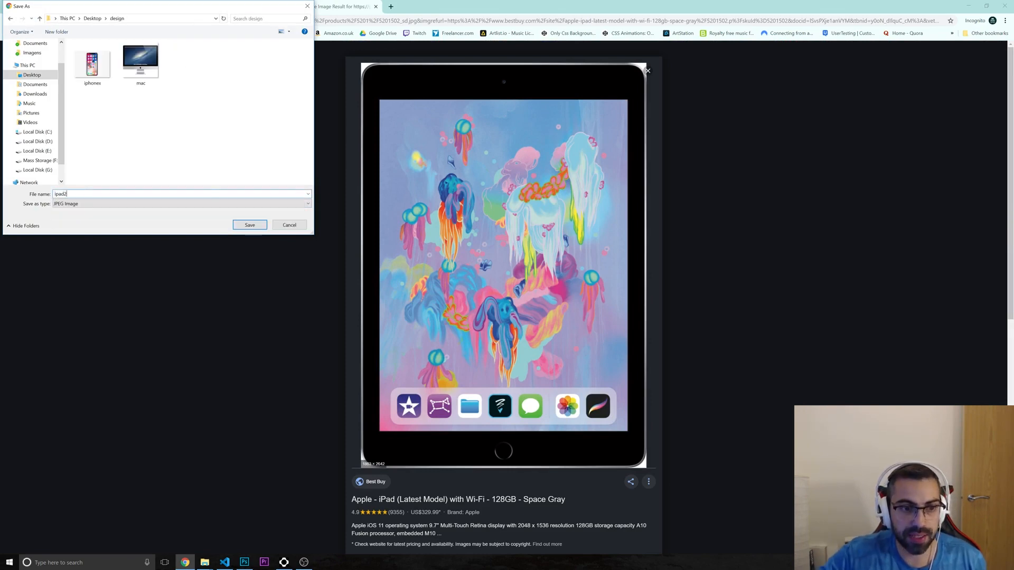
click(249, 226)
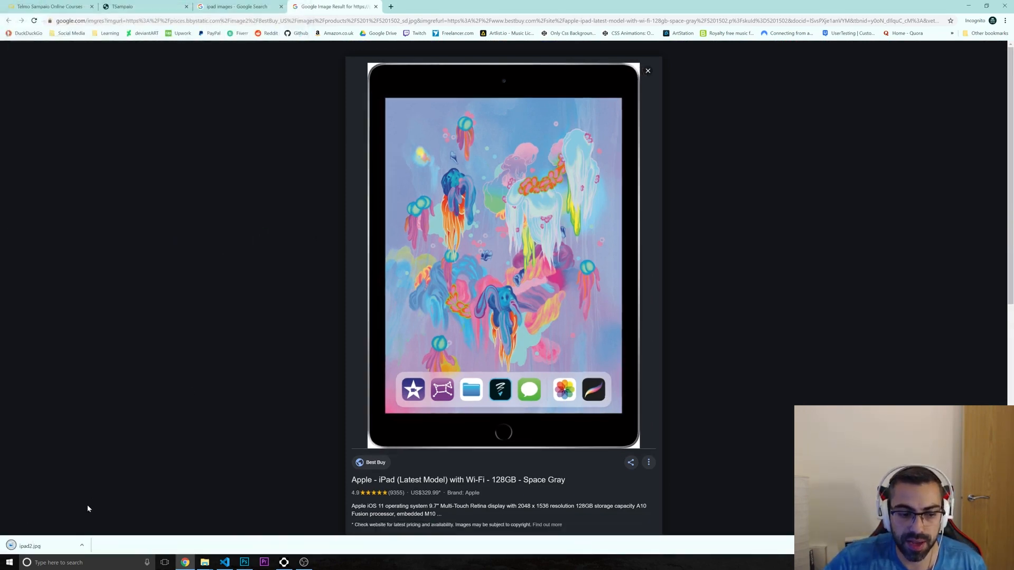
- Place the downloaded ipad2.jpg into the Photoshop document, scaled to about 10.6%, overlapping the mac's lower-right corner
drag(43, 545, 388, 302)
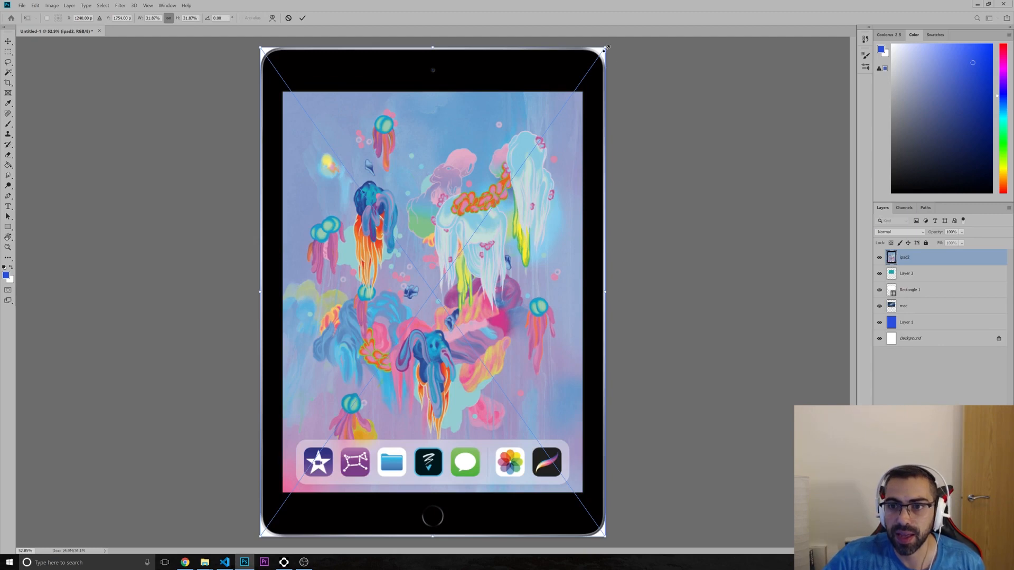
drag(606, 47, 248, 267)
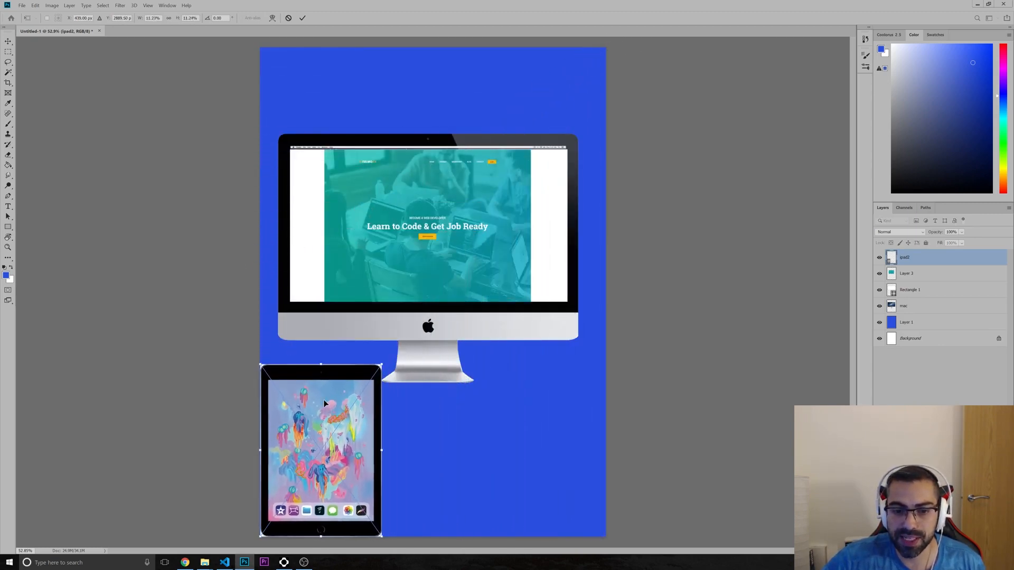
drag(325, 404, 568, 246)
drag(537, 299, 548, 297)
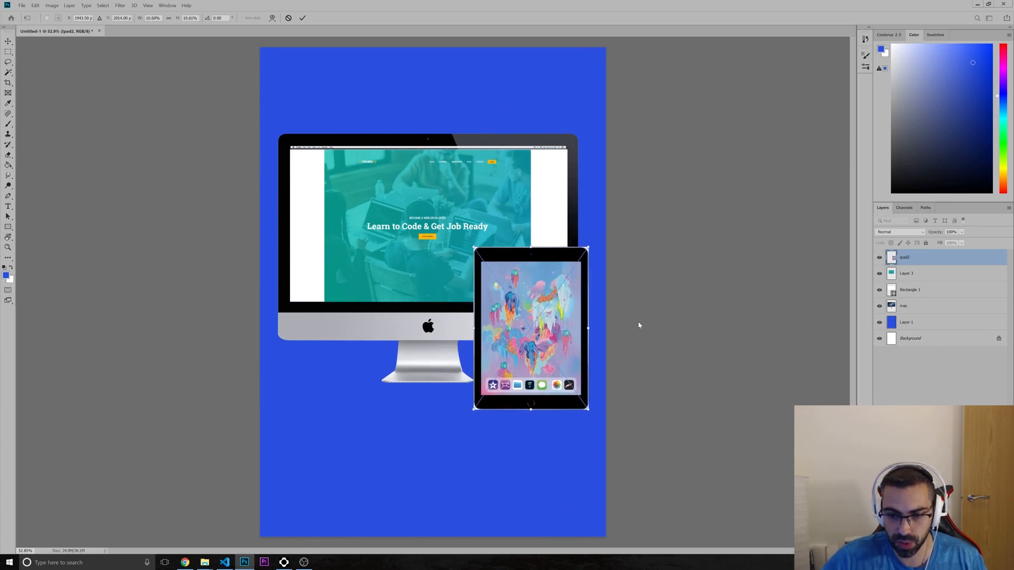
drag(545, 294, 543, 294)
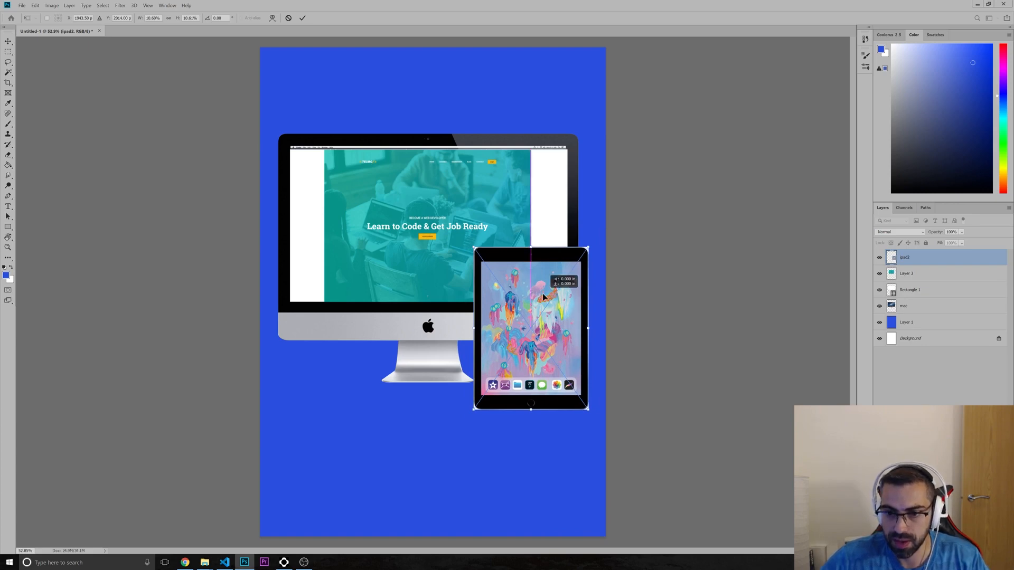
key(Return)
- Select the white area outside the iPad's upper-left corner with the Magic Wand and try to delete it
key(u)
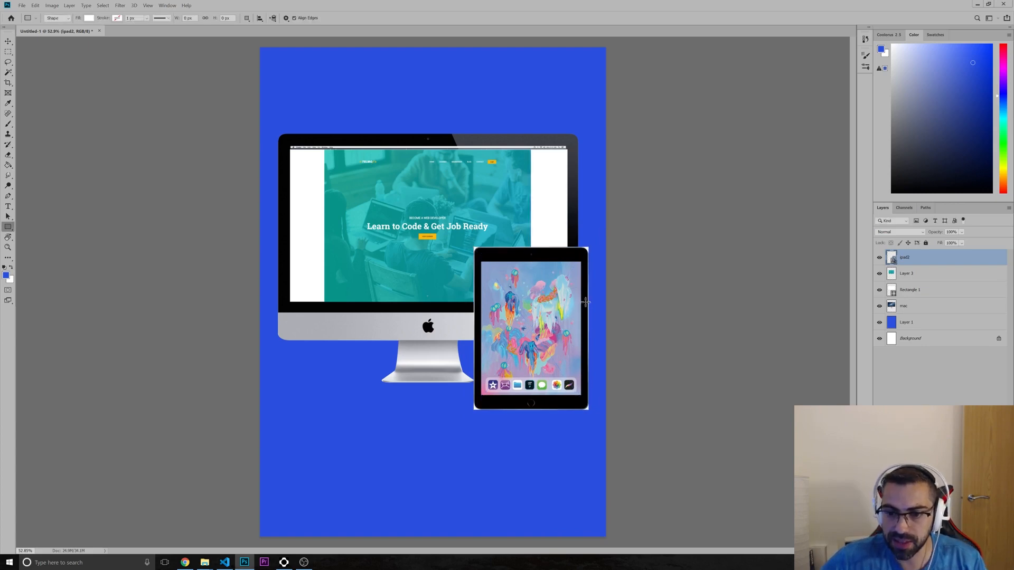
key(z)
drag(512, 335, 565, 334)
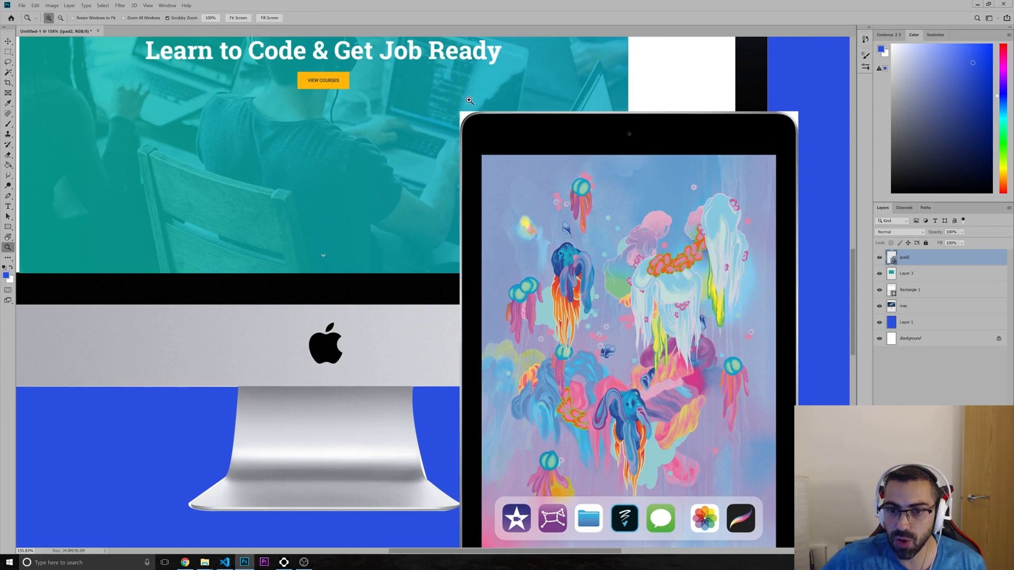
click(9, 73)
click(29, 80)
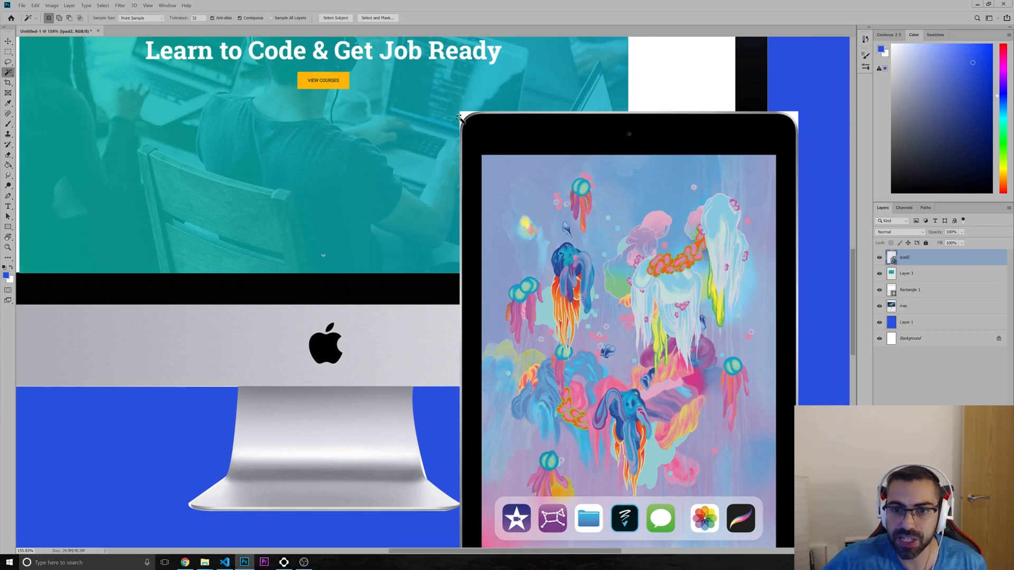
key(Delete)
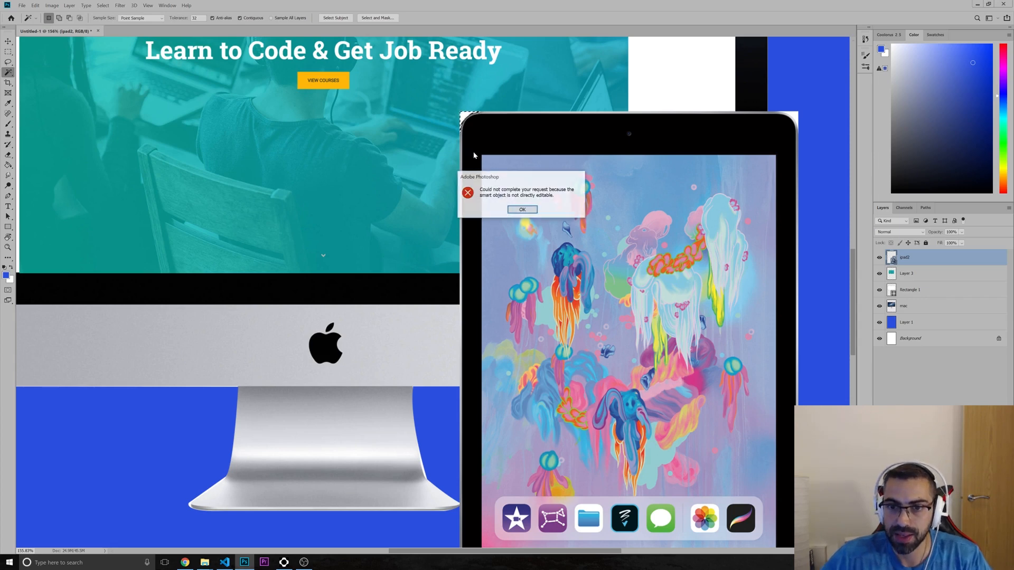
click(523, 209)
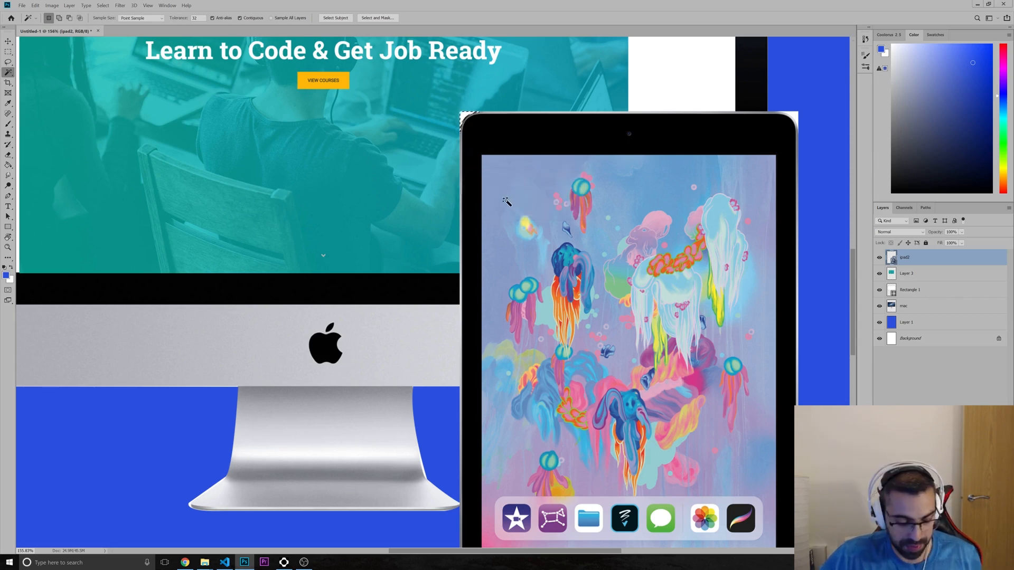
- Rasterize the ipad2 smart object, delete the selected white area at its upper-left corner, and deselect
key(b)
click(486, 167)
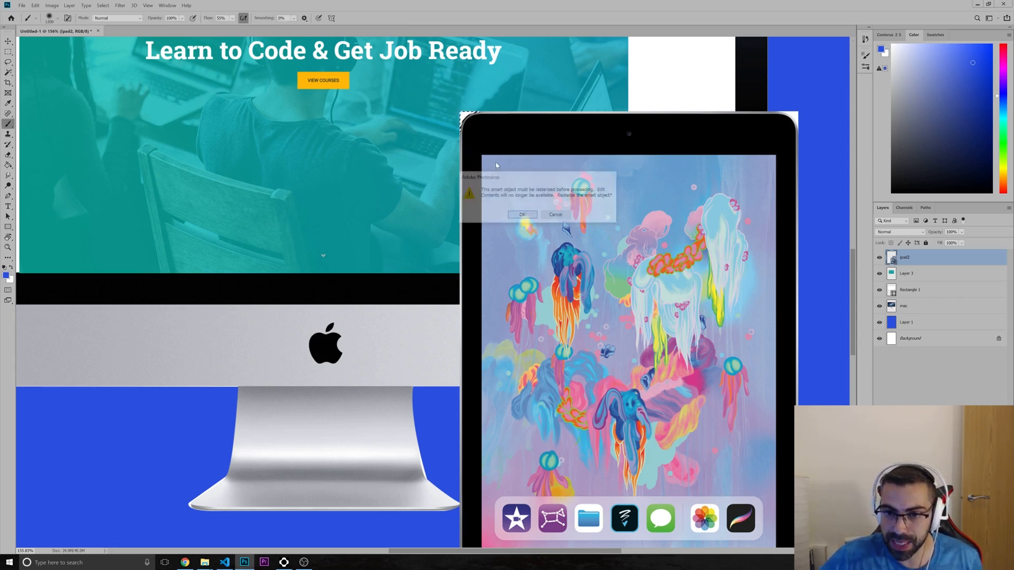
click(519, 216)
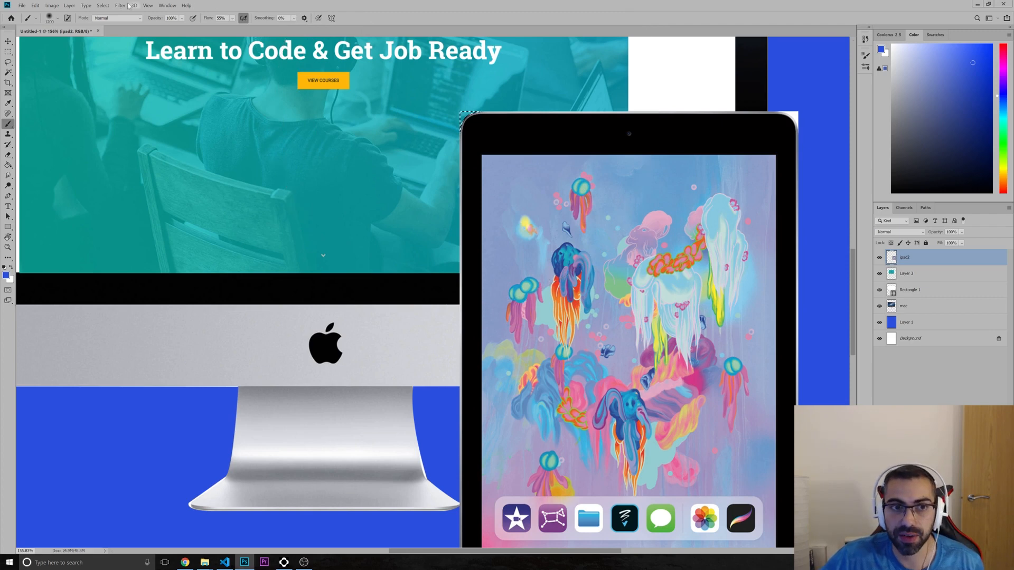
click(102, 5)
click(114, 21)
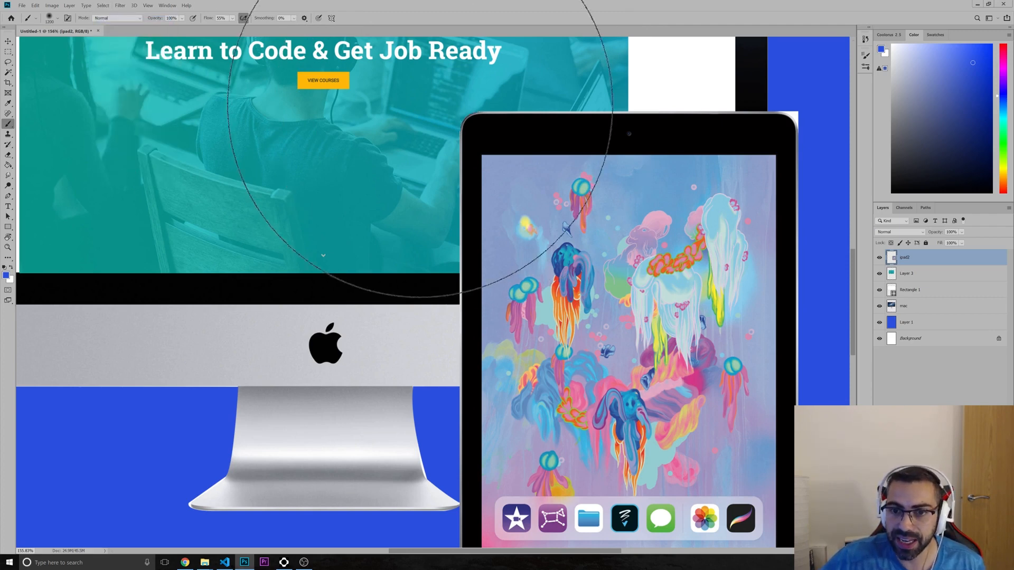
- Select the white areas at the iPad's other three corners with the Magic Wand, delete them, and deselect
click(8, 71)
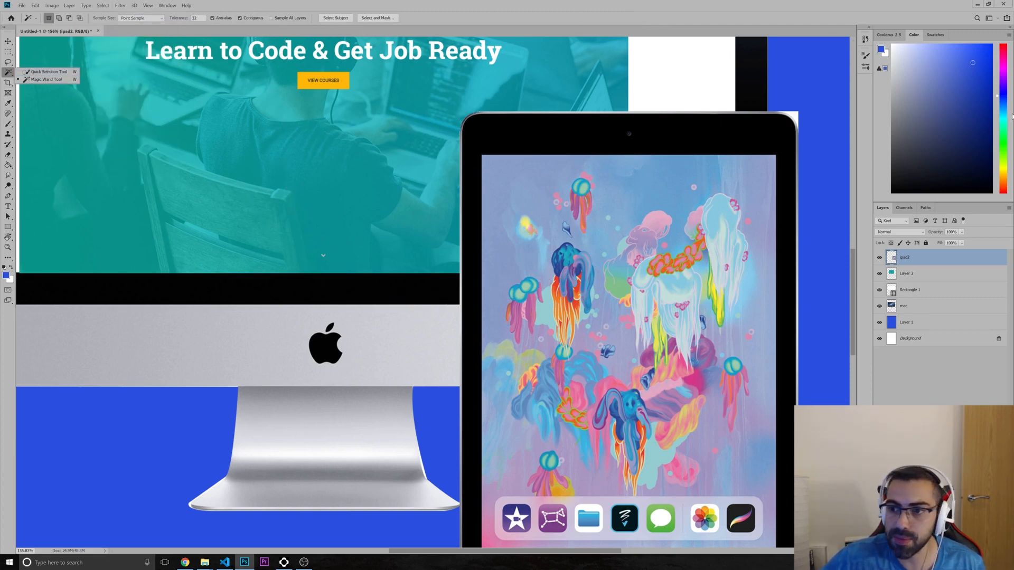
click(798, 114)
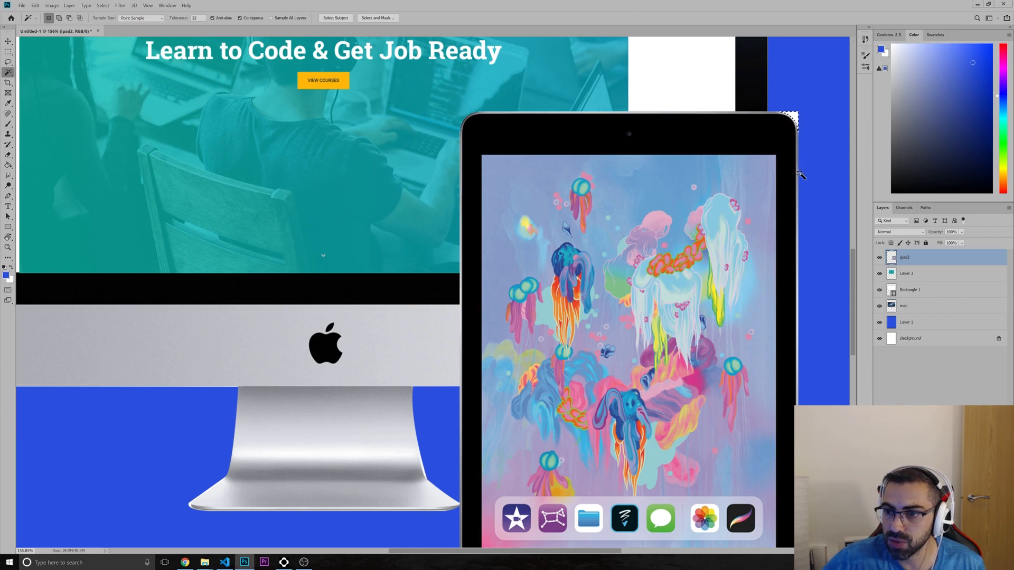
scroll(554, 377, down, 3)
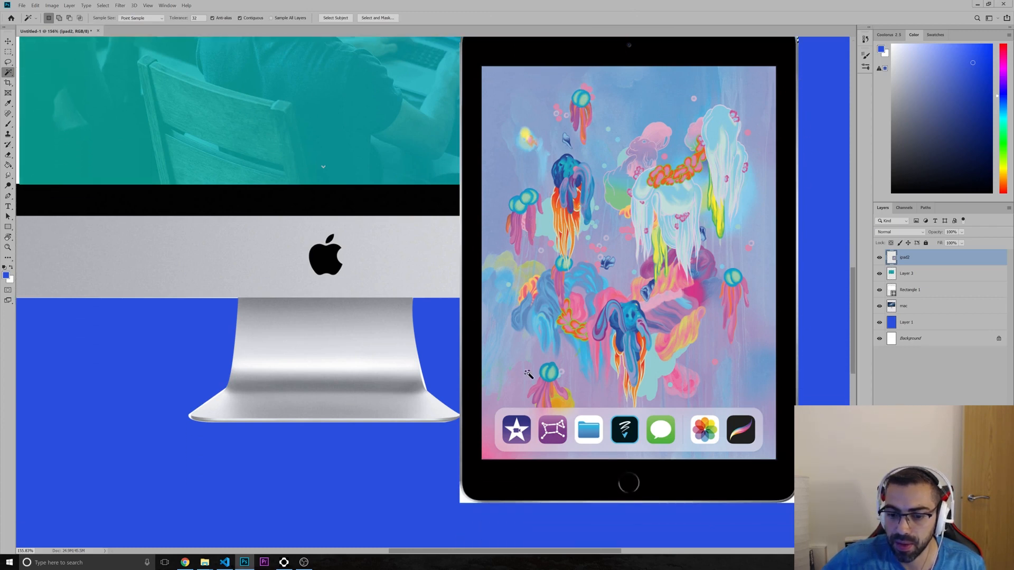
key(shift)
shift+click(464, 503)
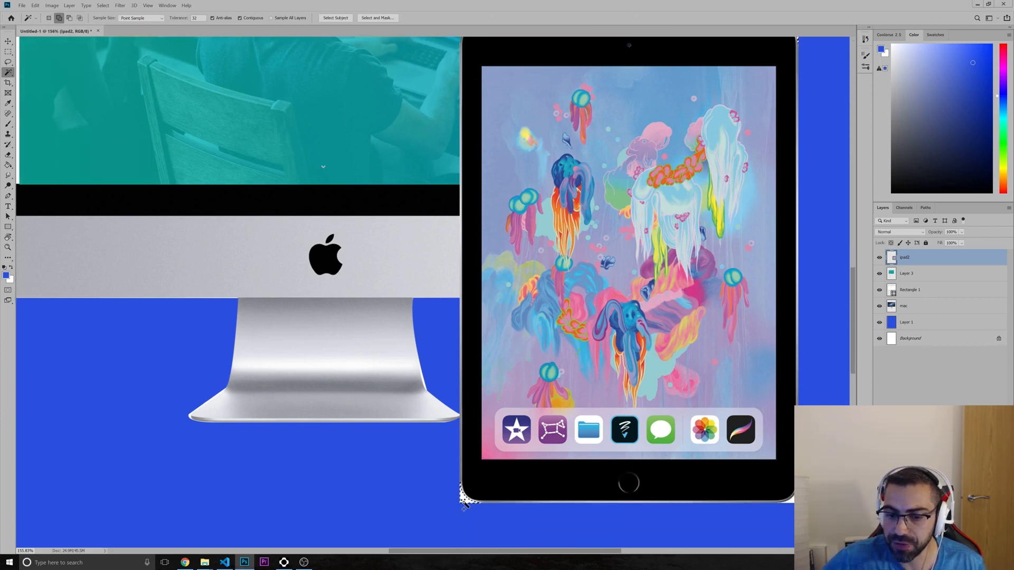
shift+click(789, 499)
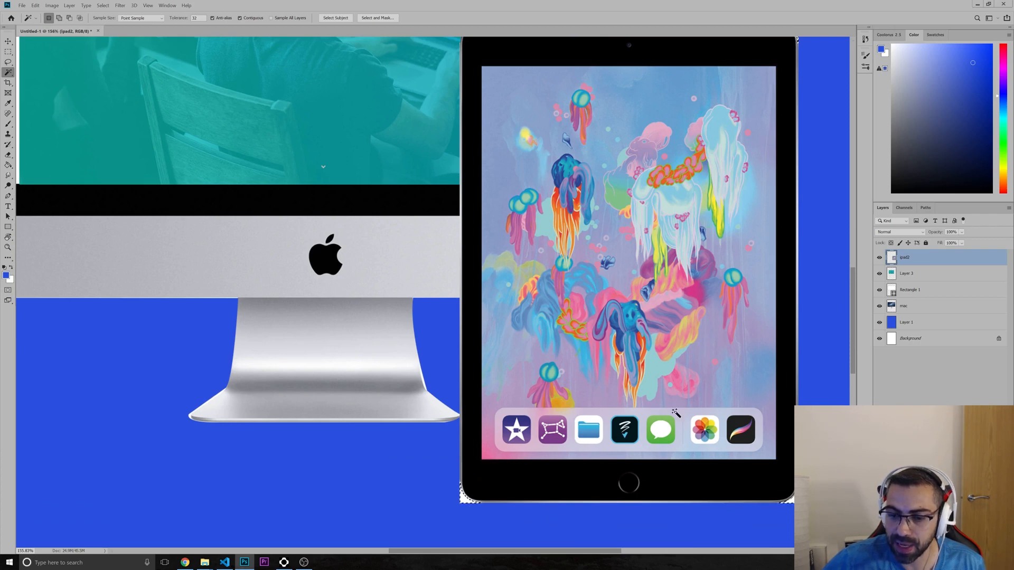
scroll(799, 61, up, 1)
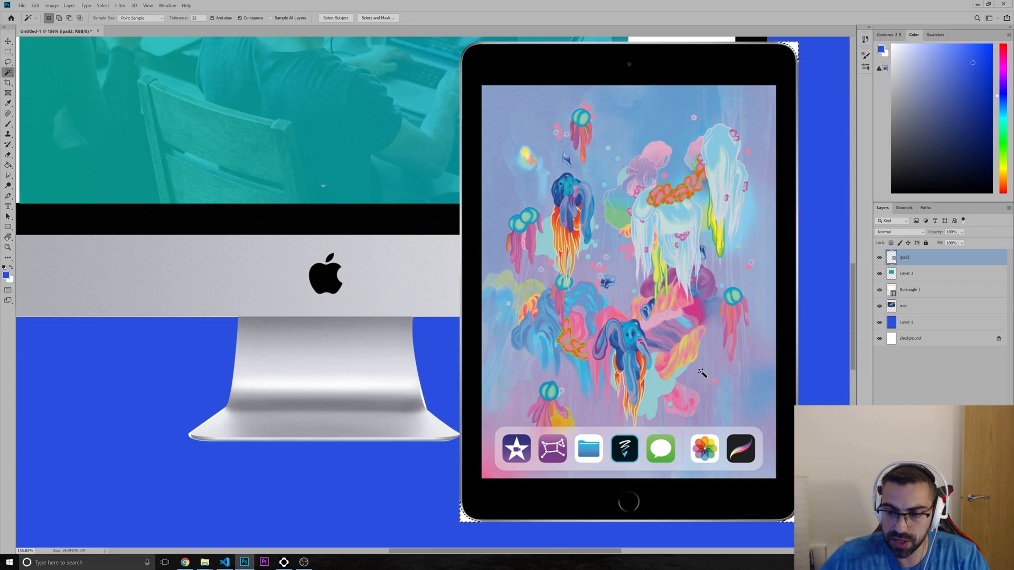
key(ctrl+d)
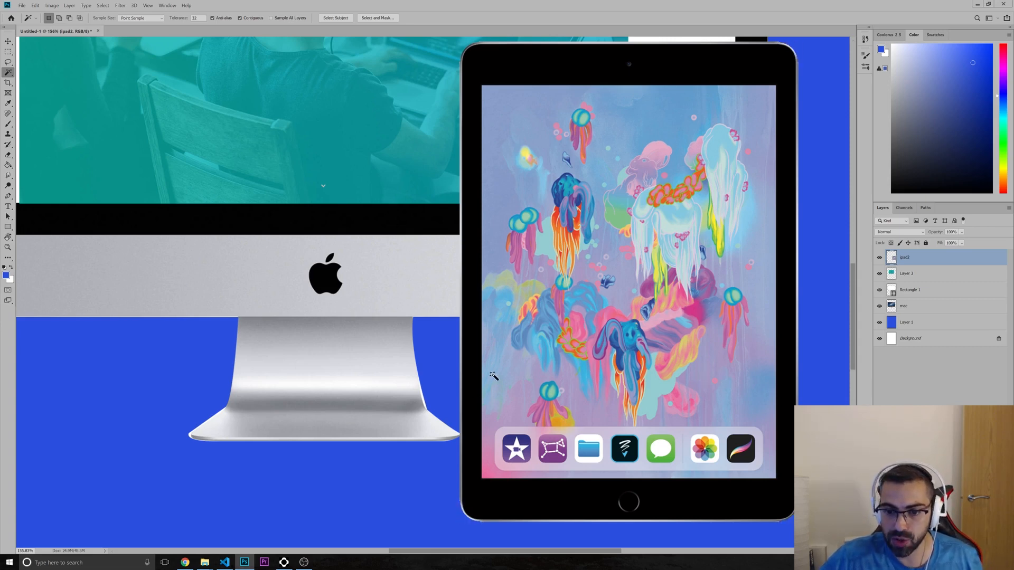
- Switch to Chrome, reopen the developer tools on the website's home page, and turn on the device preview
key(z)
key(ctrl+0)
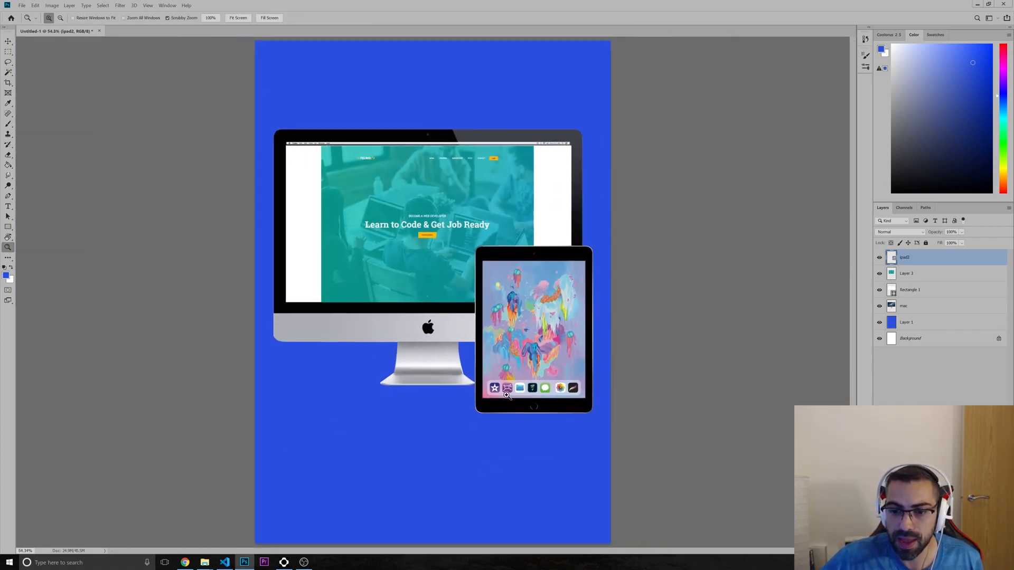
click(185, 562)
click(50, 6)
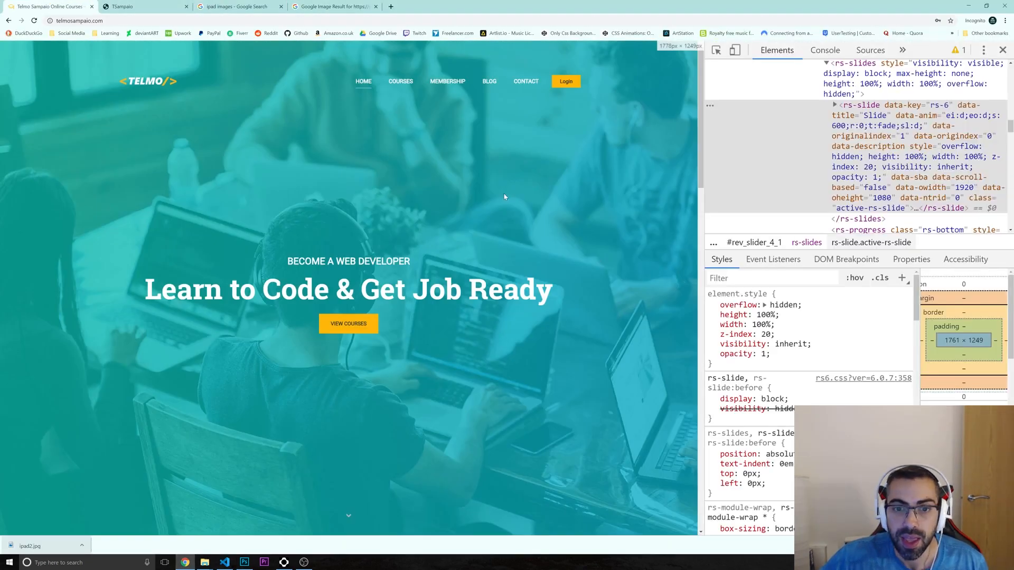
drag(705, 171, 758, 171)
click(1002, 50)
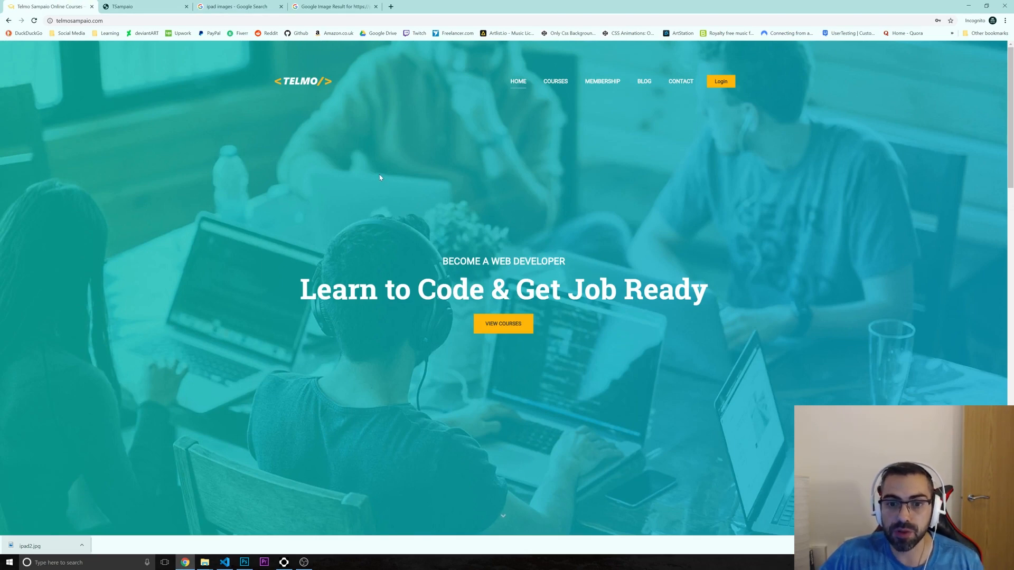
right_click(358, 152)
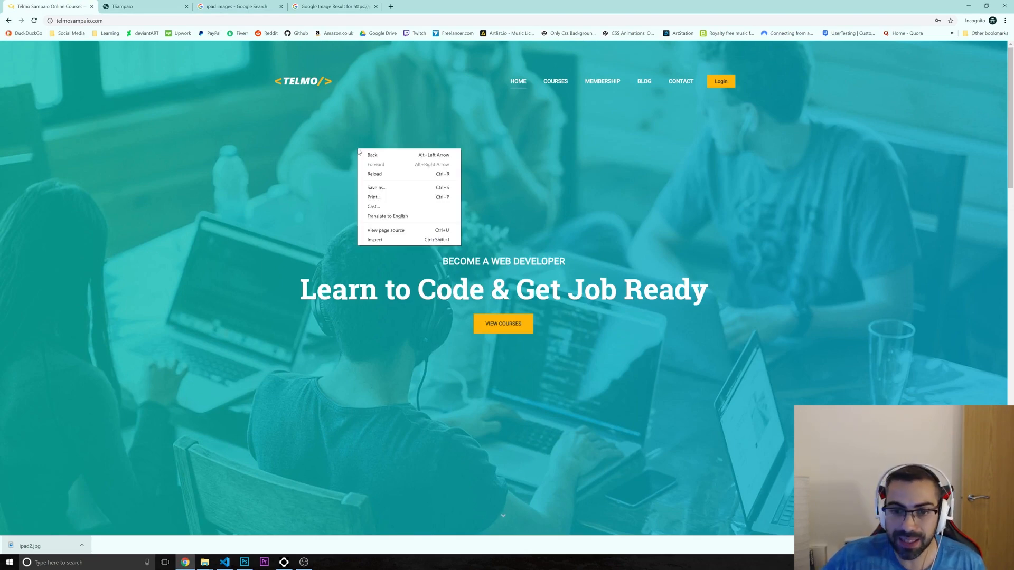
click(375, 240)
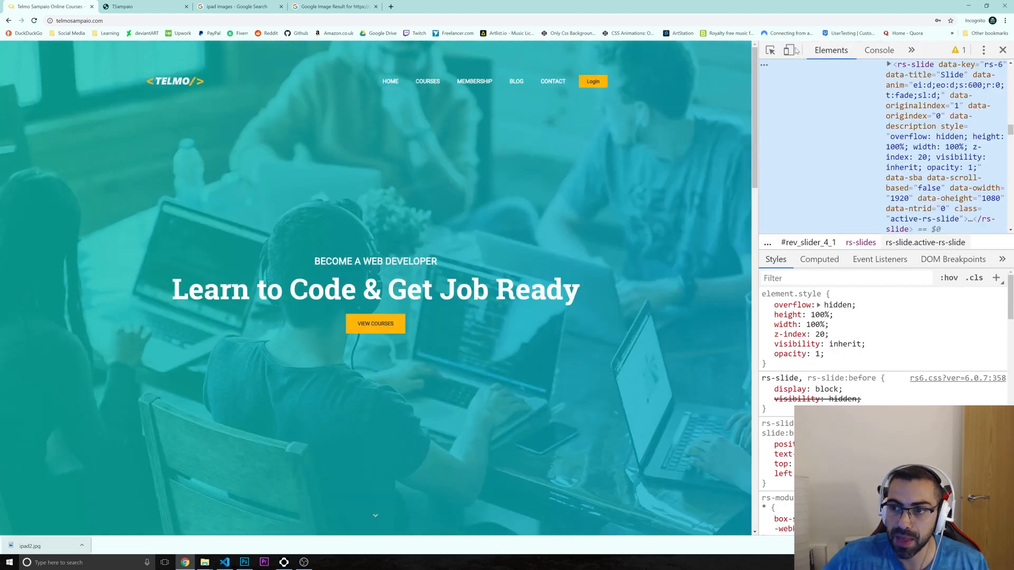
click(789, 50)
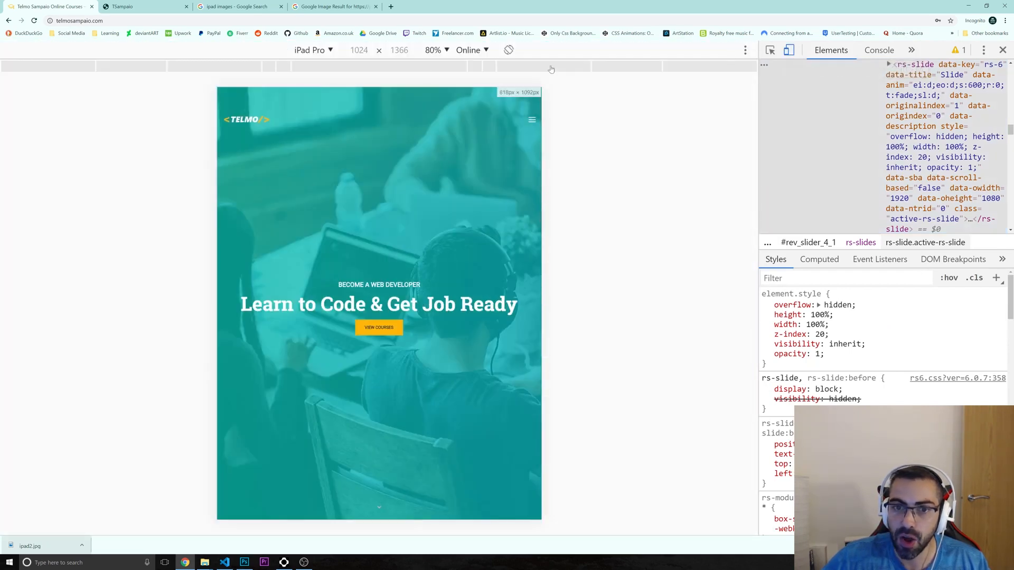
- Preview the website's home page at the iPhone 5/SE, iPhone 6/7/8 and Galaxy S5 sizes, and return to iPad Pro
click(320, 51)
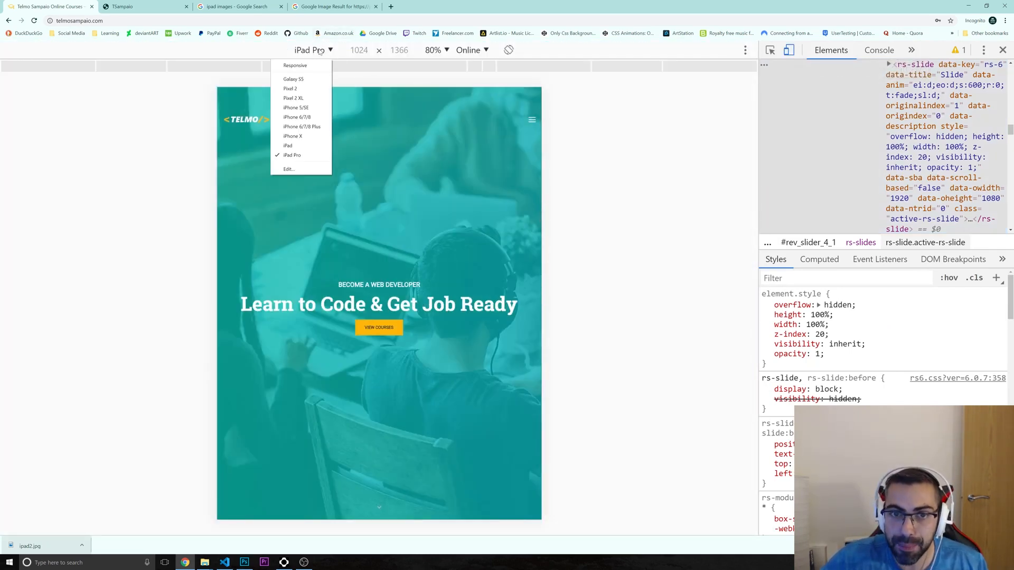
click(297, 108)
click(315, 51)
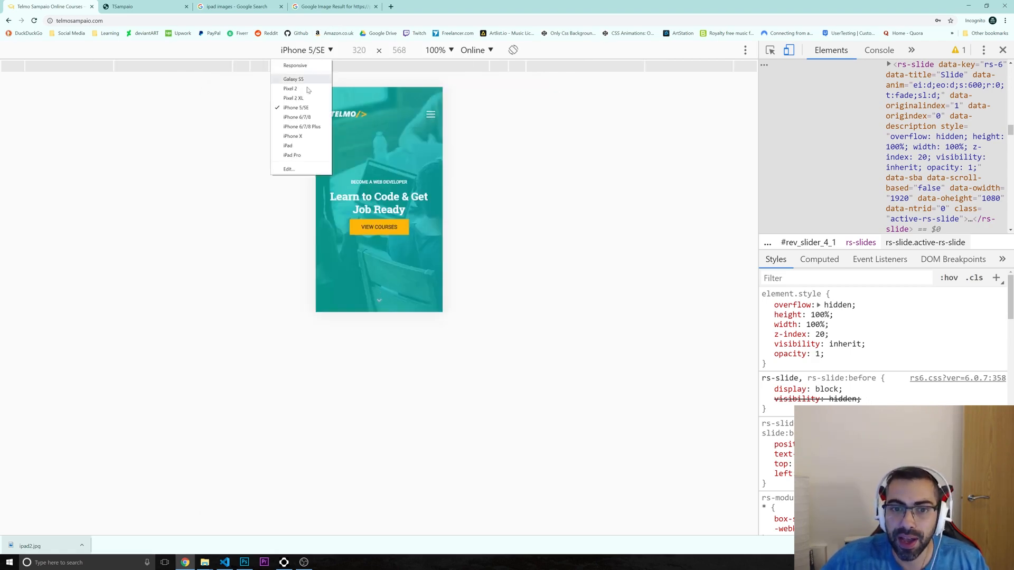
click(297, 117)
click(311, 52)
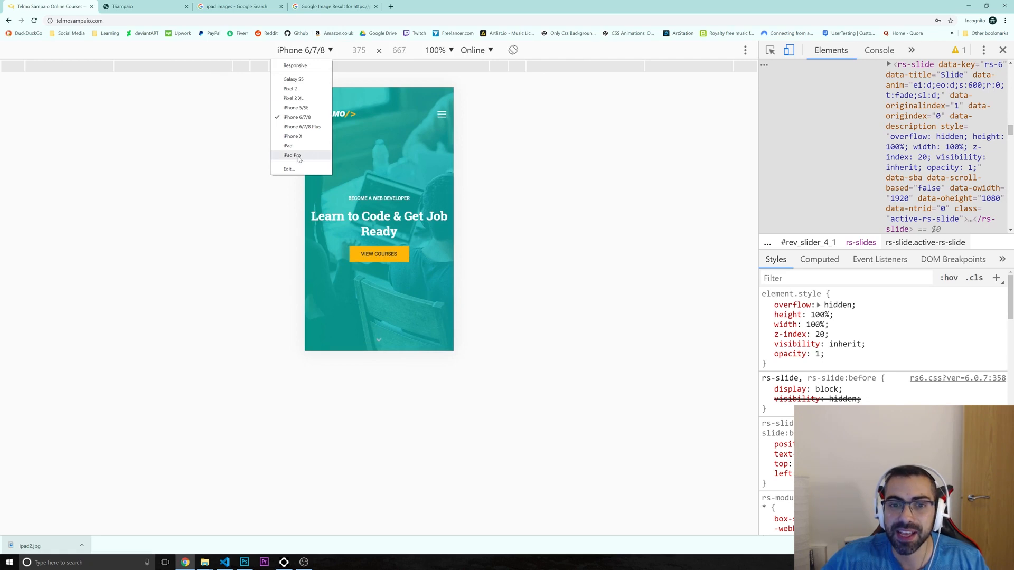
click(294, 80)
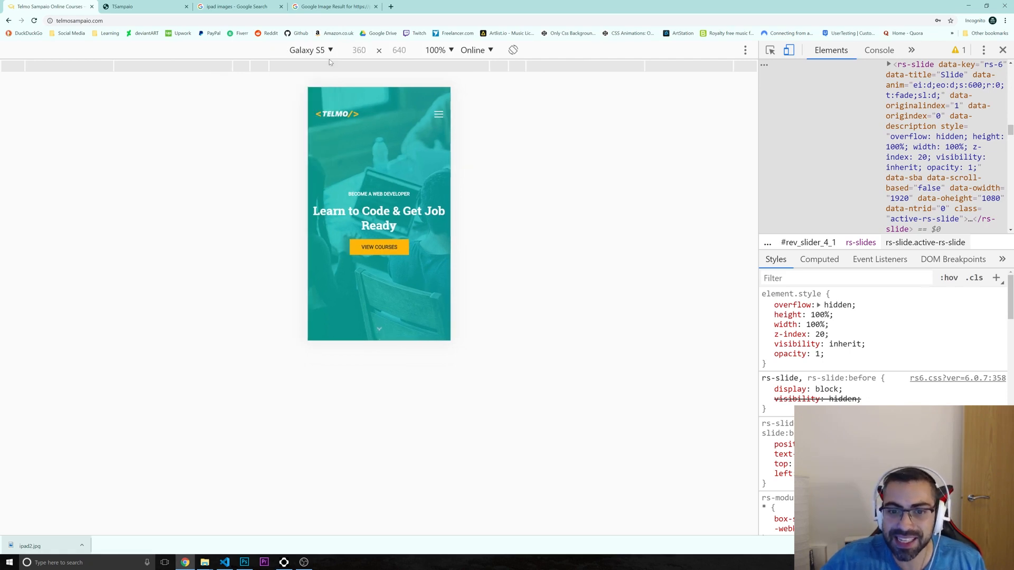
click(315, 53)
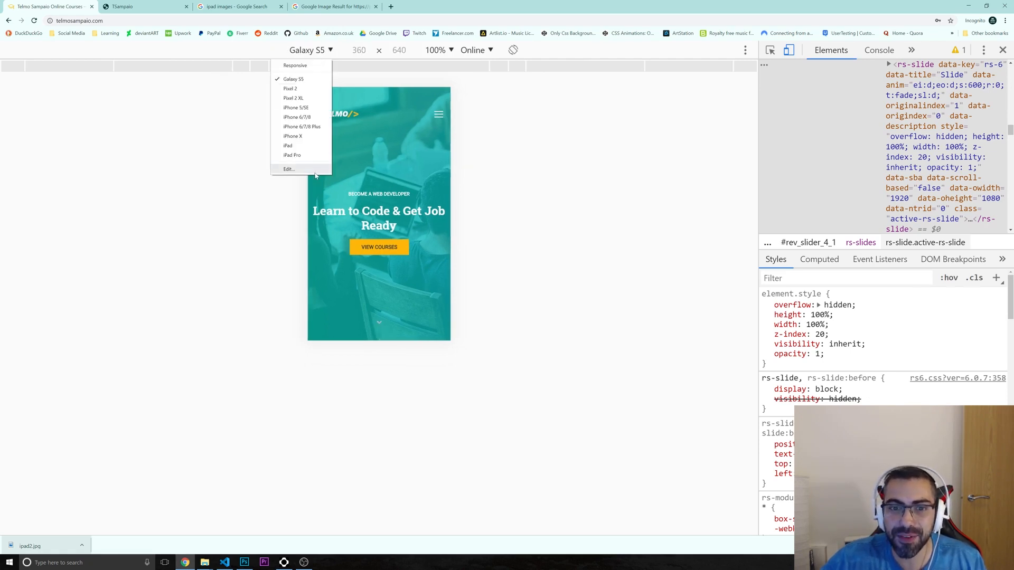
click(291, 156)
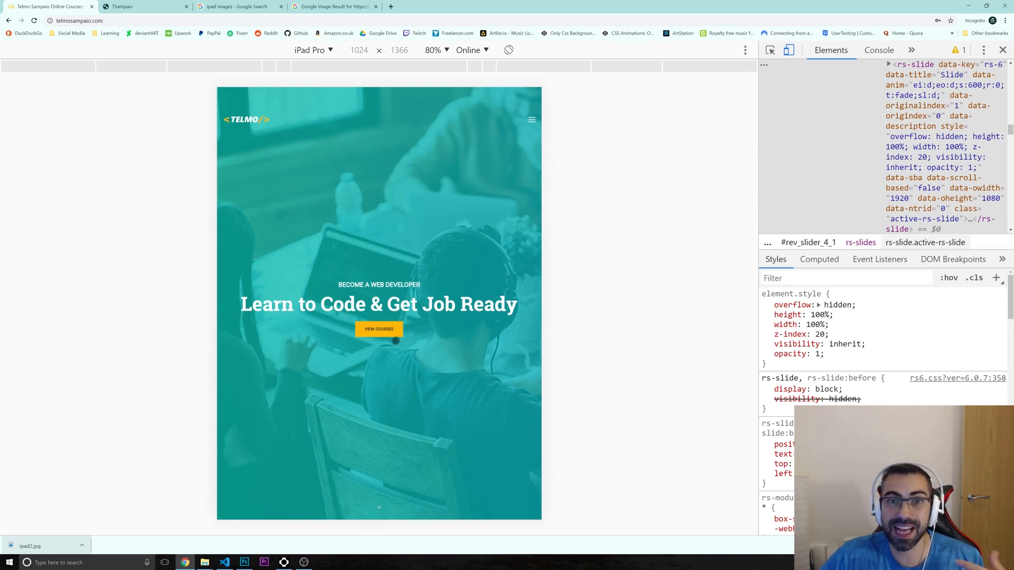
scroll(370, 288, down, 2)
scroll(374, 287, up, 2)
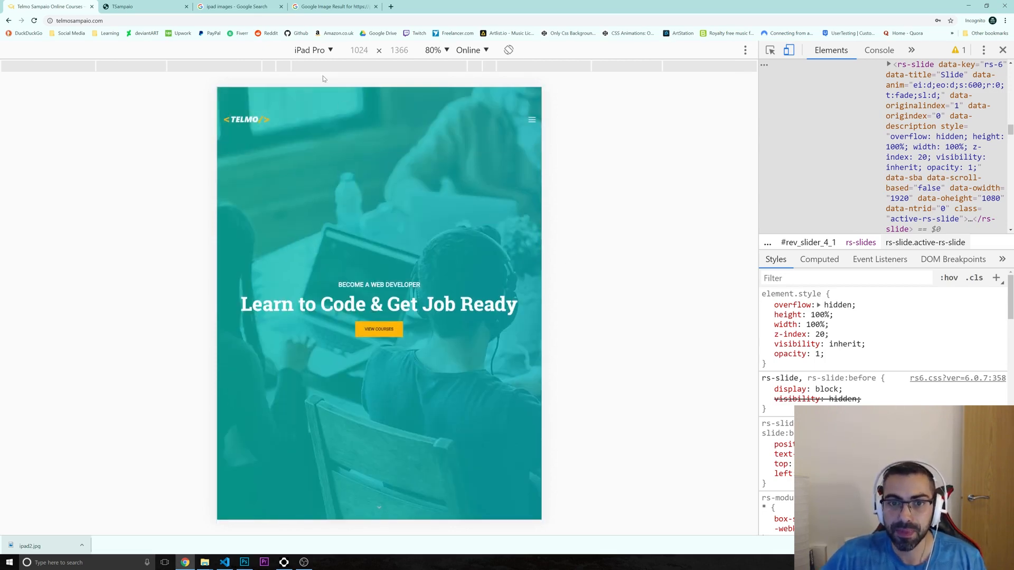
click(320, 52)
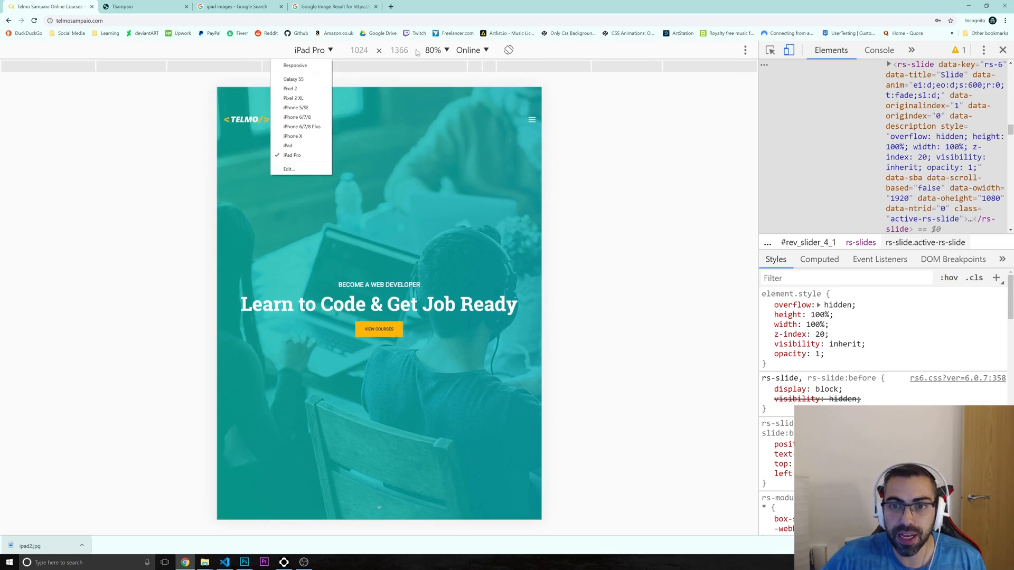
click(567, 53)
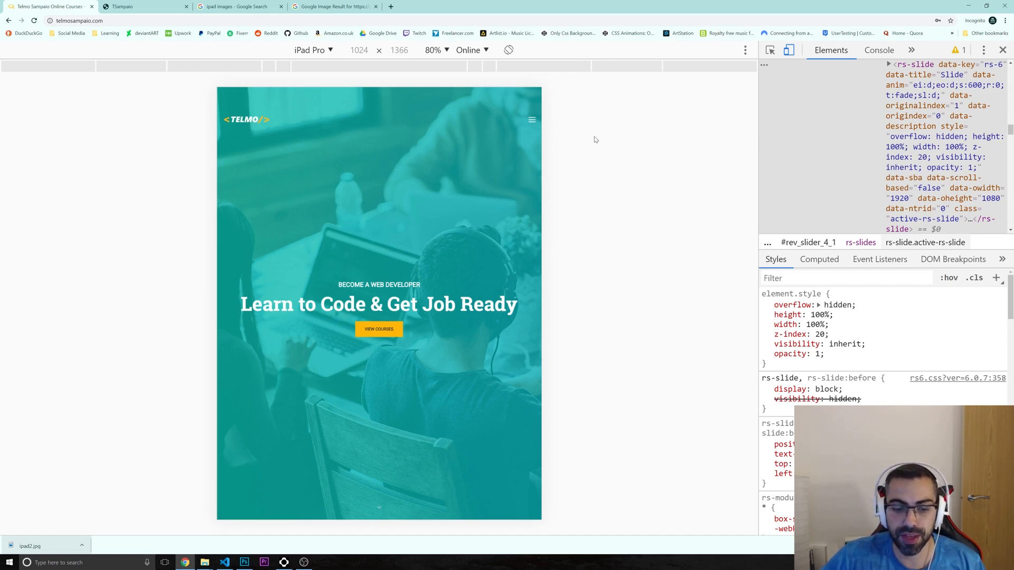
- Switch to Photoshop, paste the captured screenshot, and move it so the iPad Pro website preview lies within the canvas
click(244, 562)
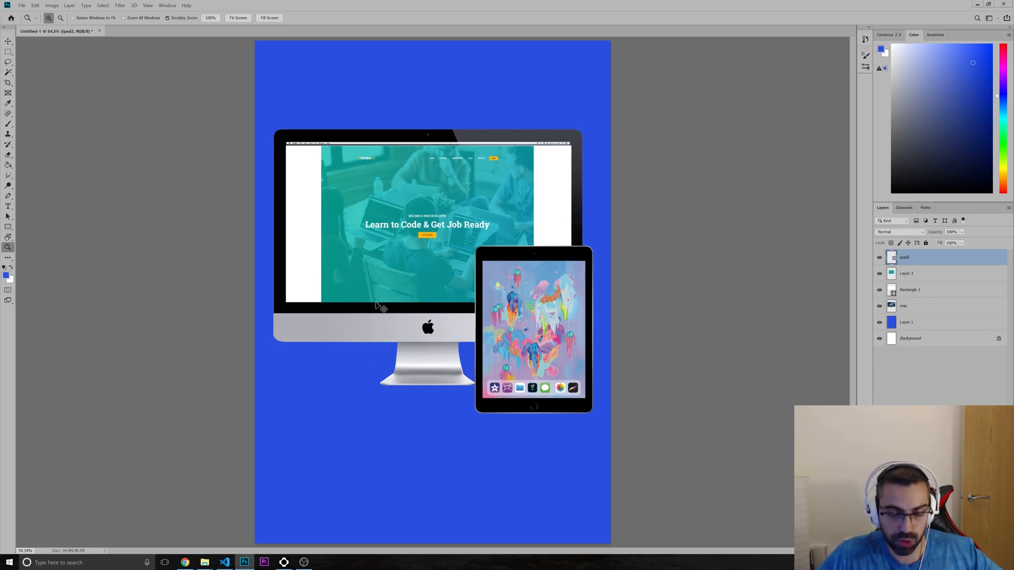
key(ctrl+v)
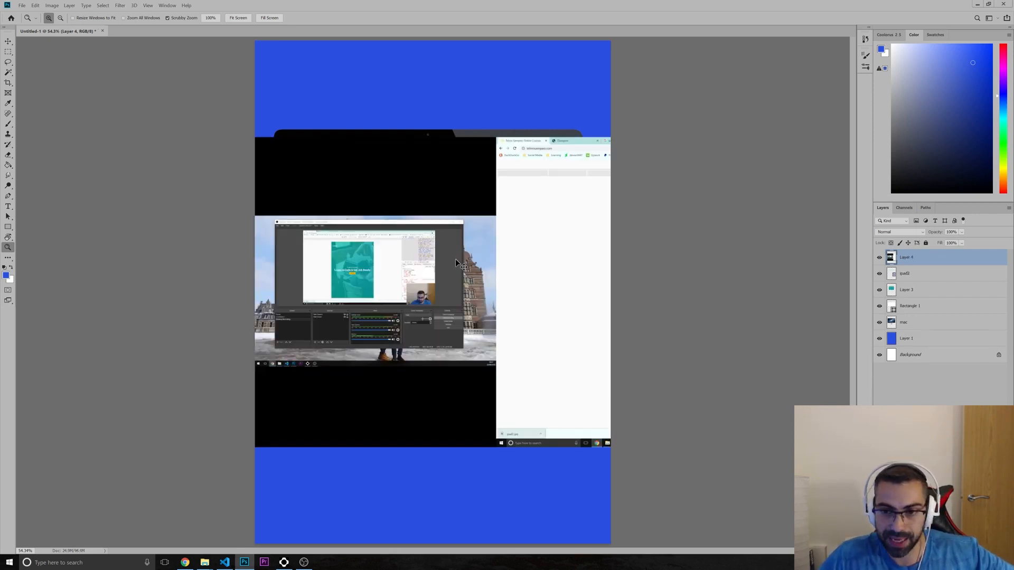
key(ctrl+t)
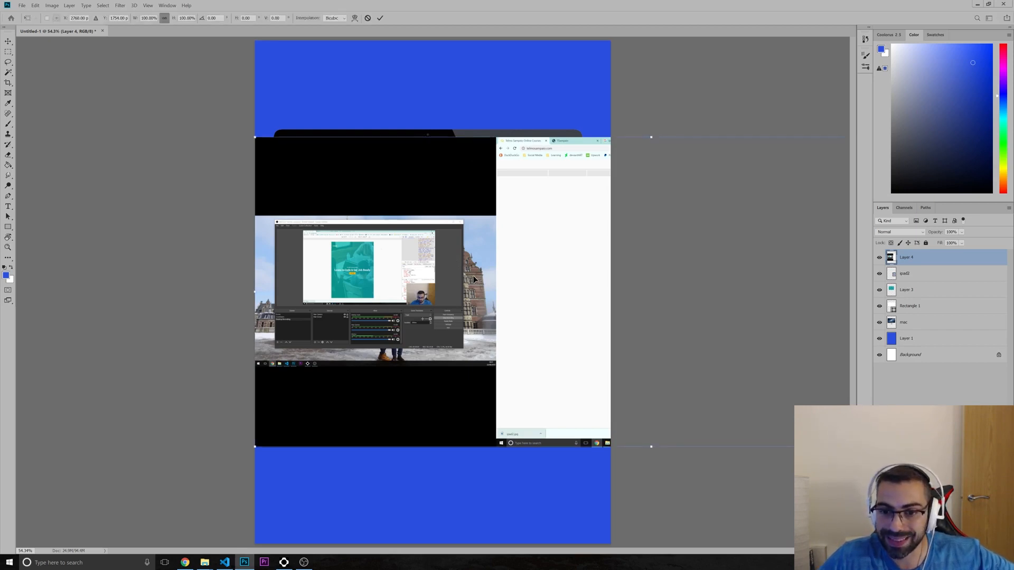
drag(566, 263, 287, 274)
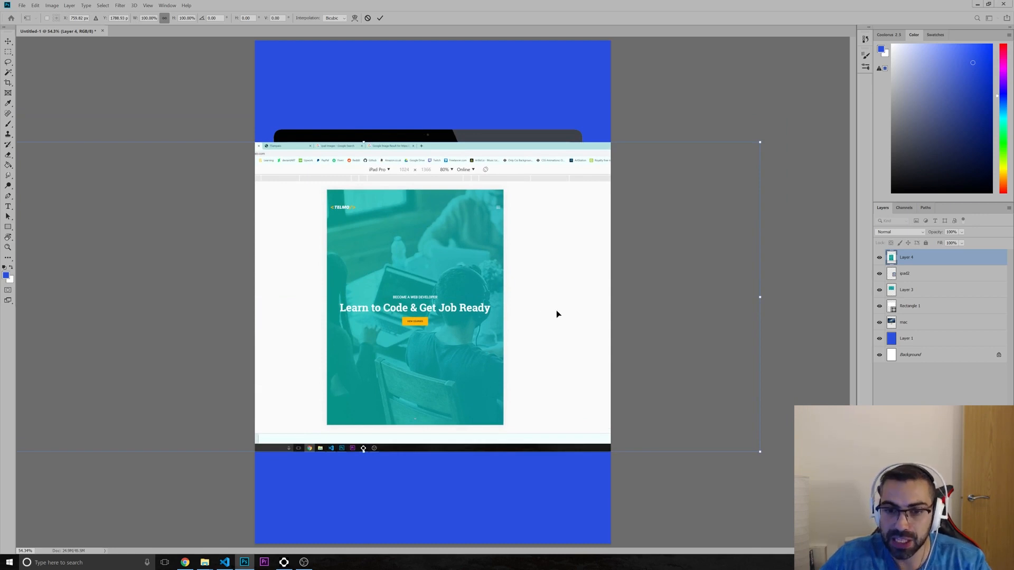
key(Return)
- Select the iPad Pro website preview with the Rectangular Marquee and copy it to its own layer using Layer Via Copy
key(z)
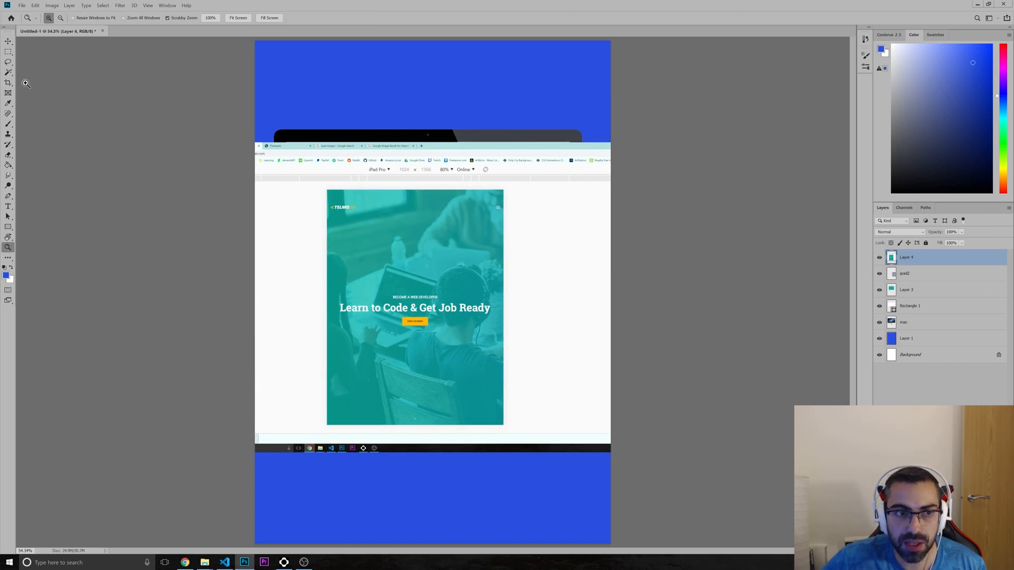
click(8, 53)
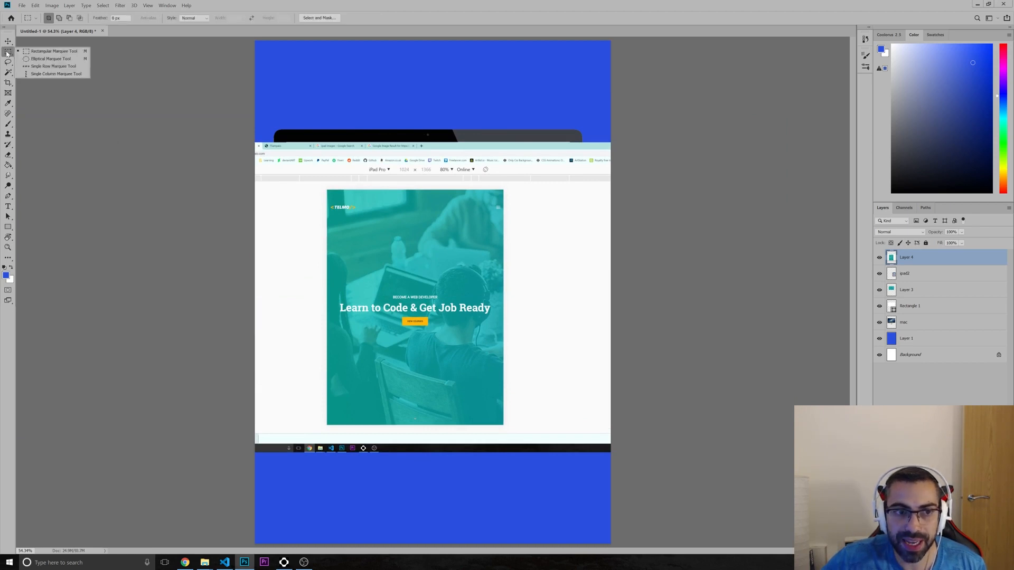
click(50, 52)
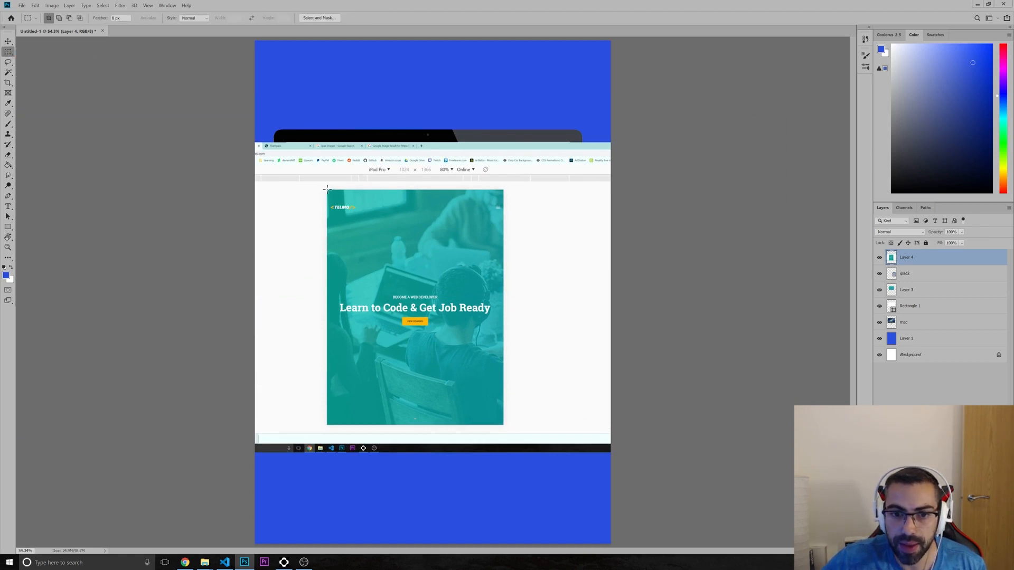
drag(327, 189, 504, 426)
right_click(459, 377)
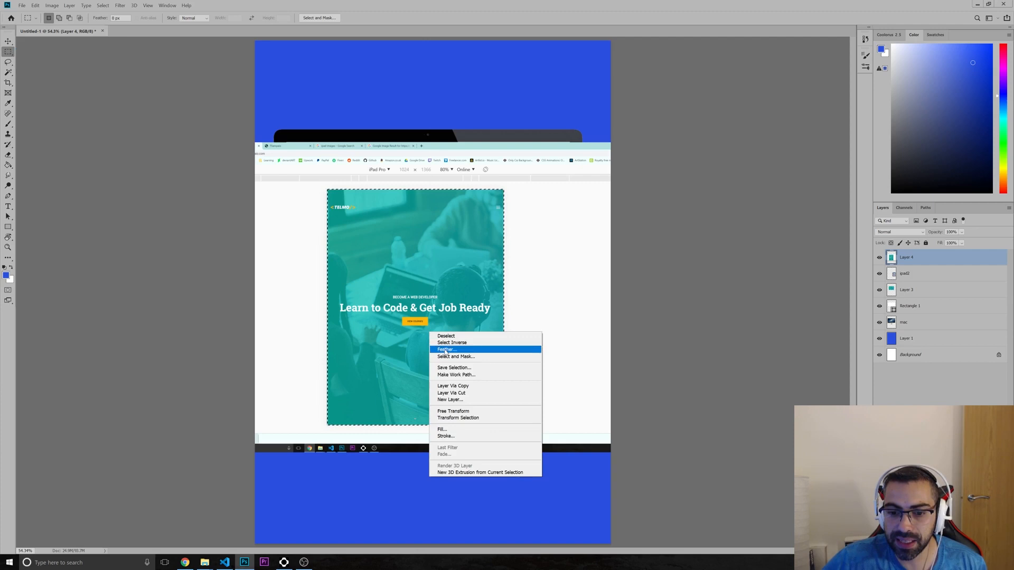
click(463, 387)
- Delete the full screenshot layer beneath the cropped website preview
click(911, 274)
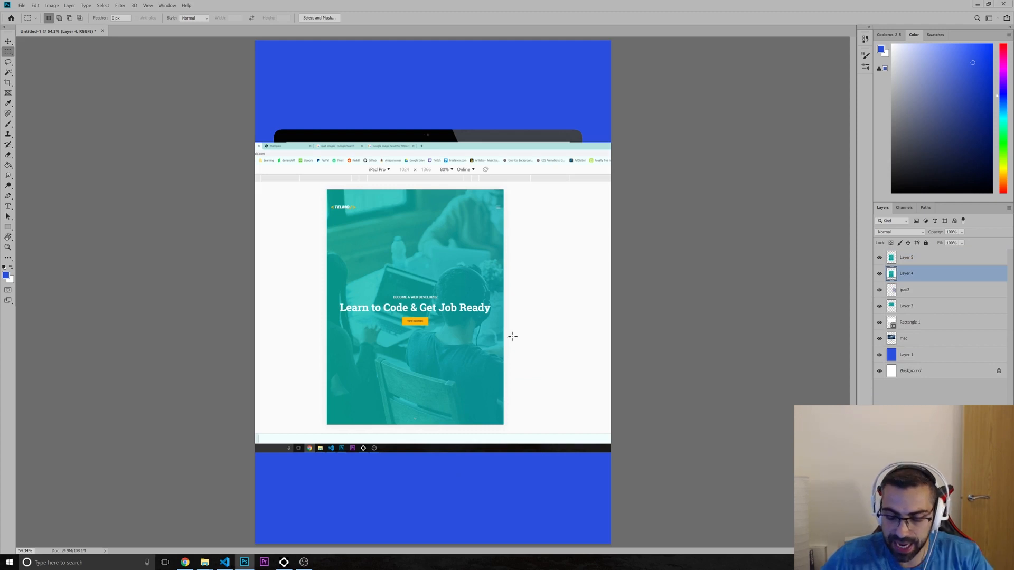
right_click(909, 274)
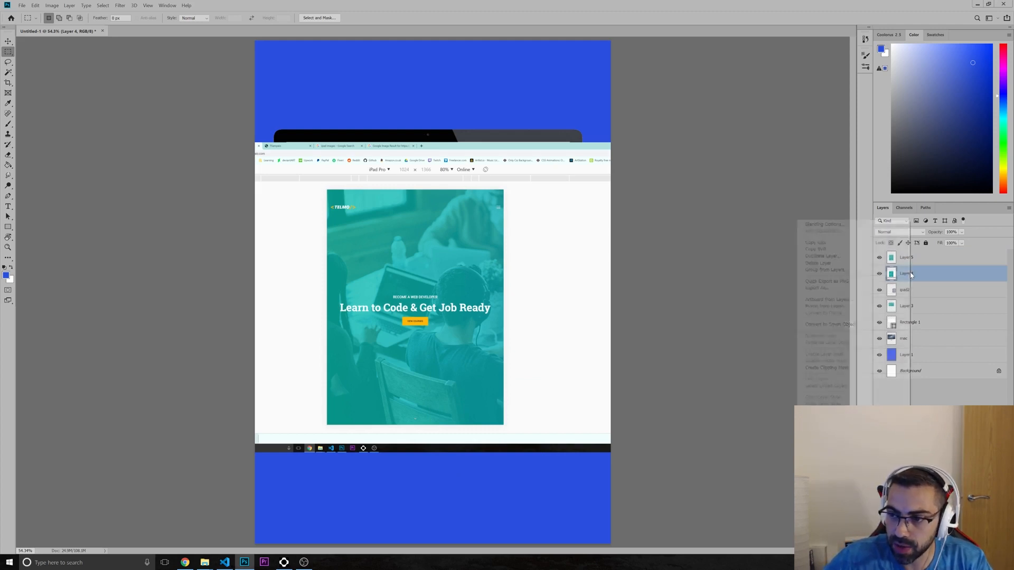
click(817, 263)
click(495, 211)
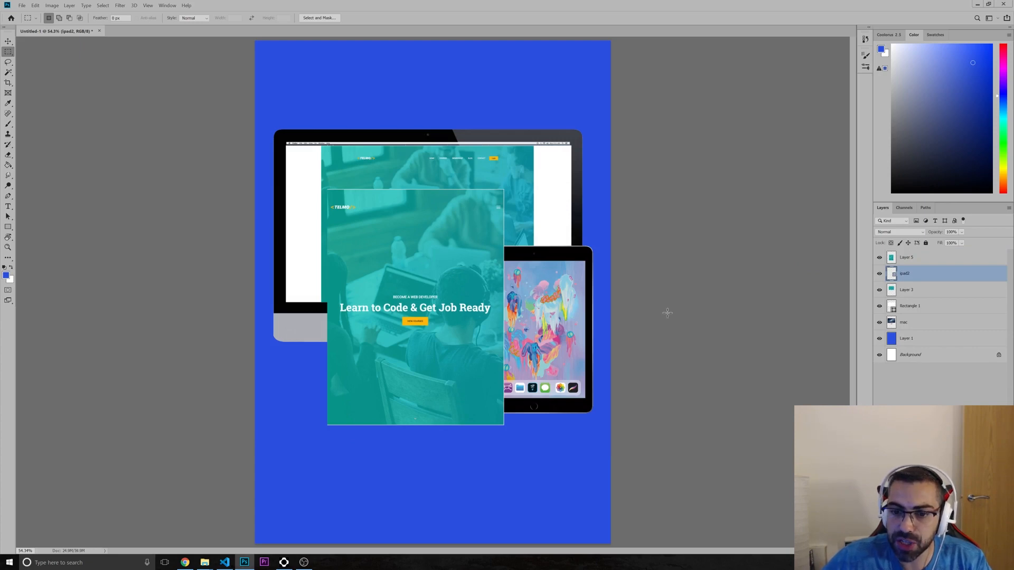
- Free Transform the cropped website preview, scaling it down and positioning it to fill the iPad's screen, and apply the transform
click(912, 258)
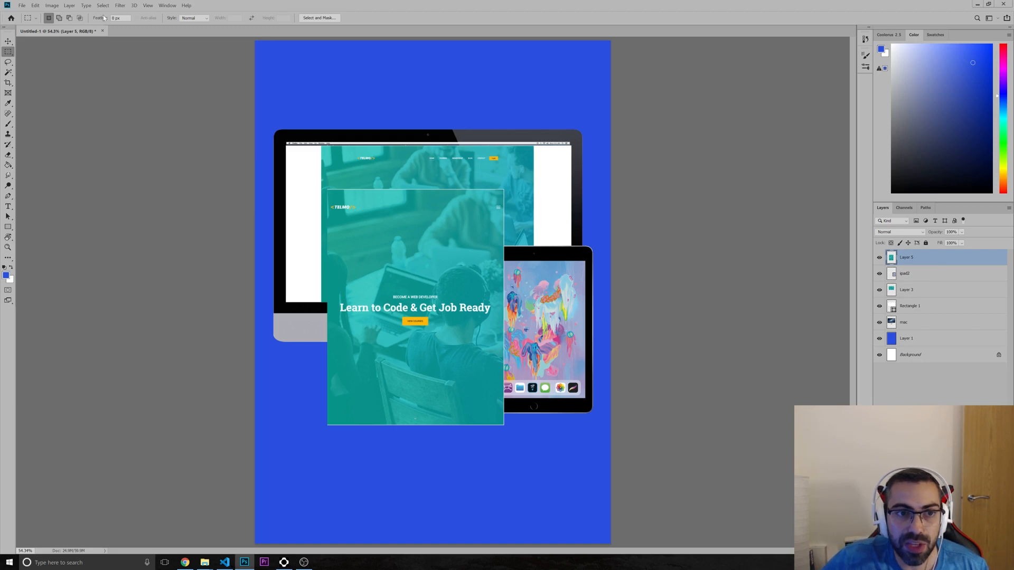
click(103, 6)
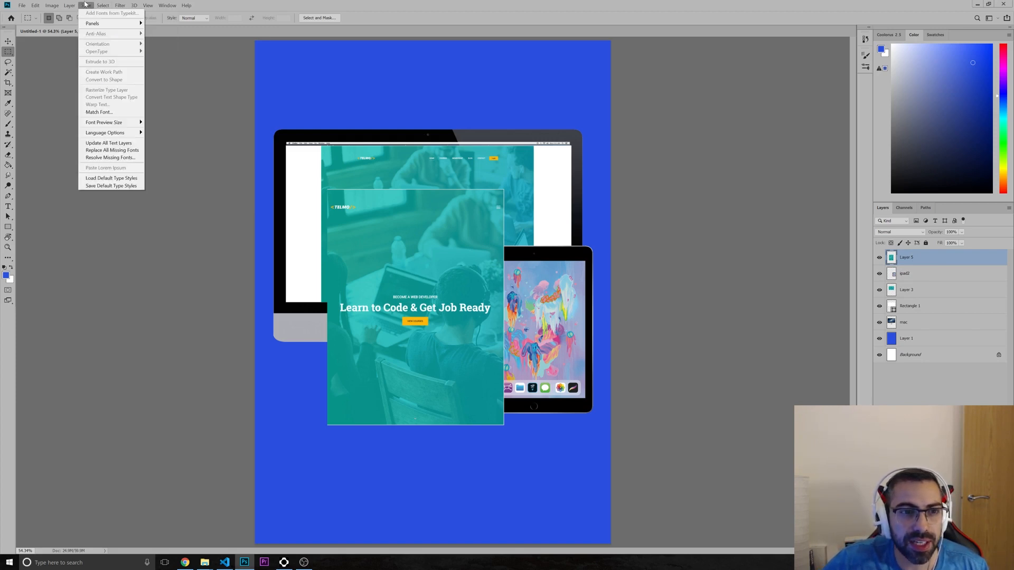
mouse_move(73, 5)
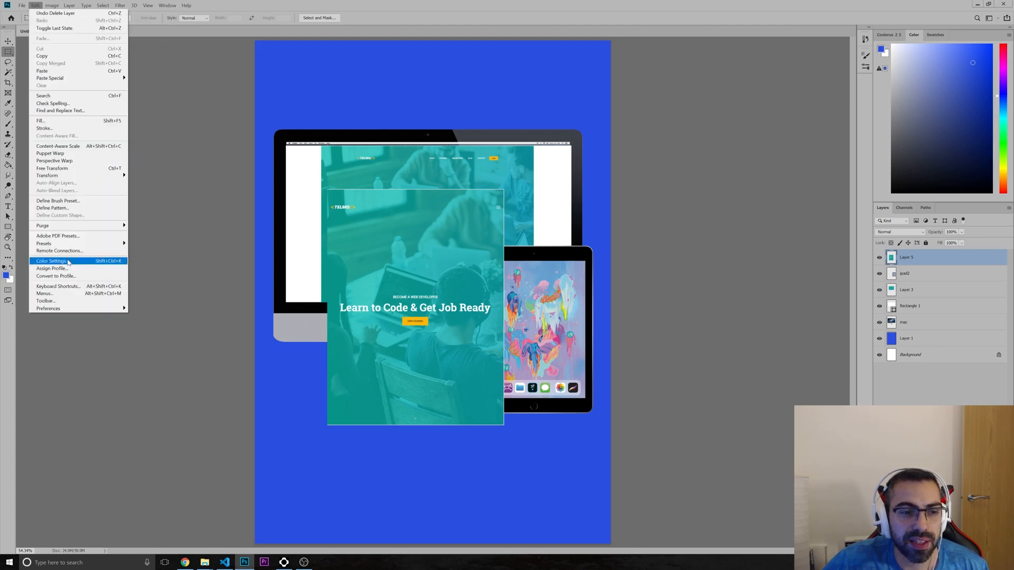
click(64, 170)
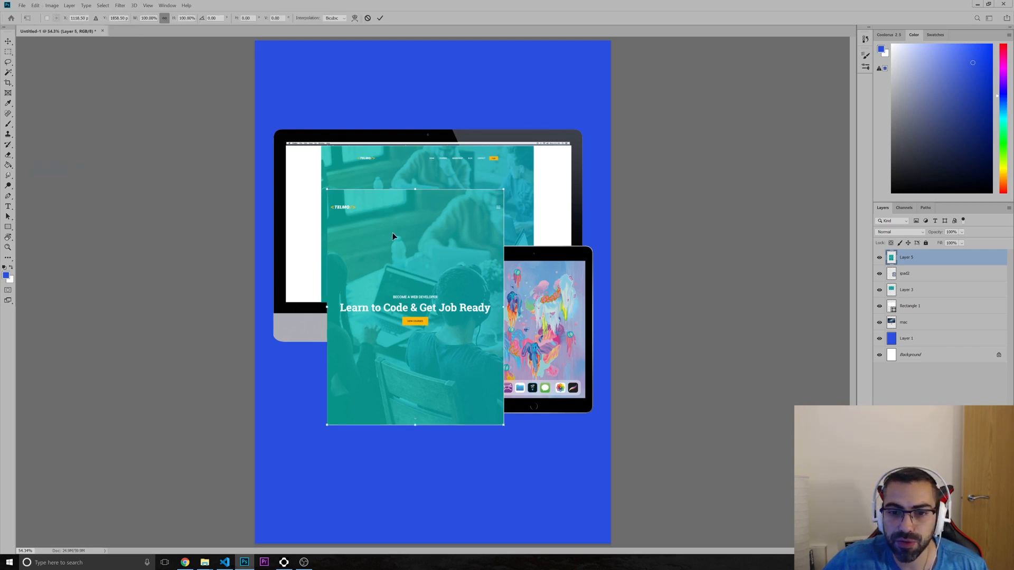
drag(392, 233, 471, 235)
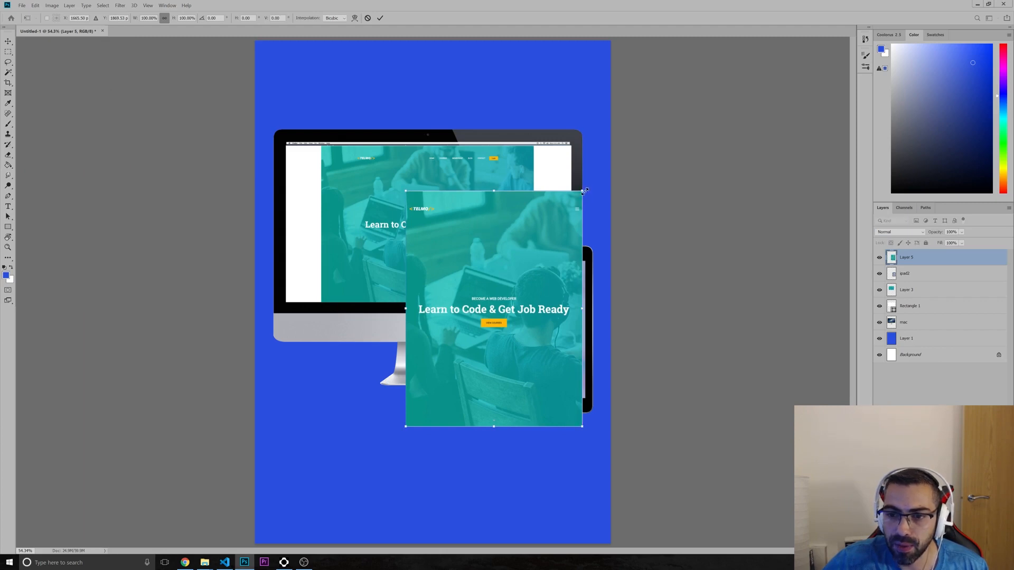
drag(585, 191, 468, 228)
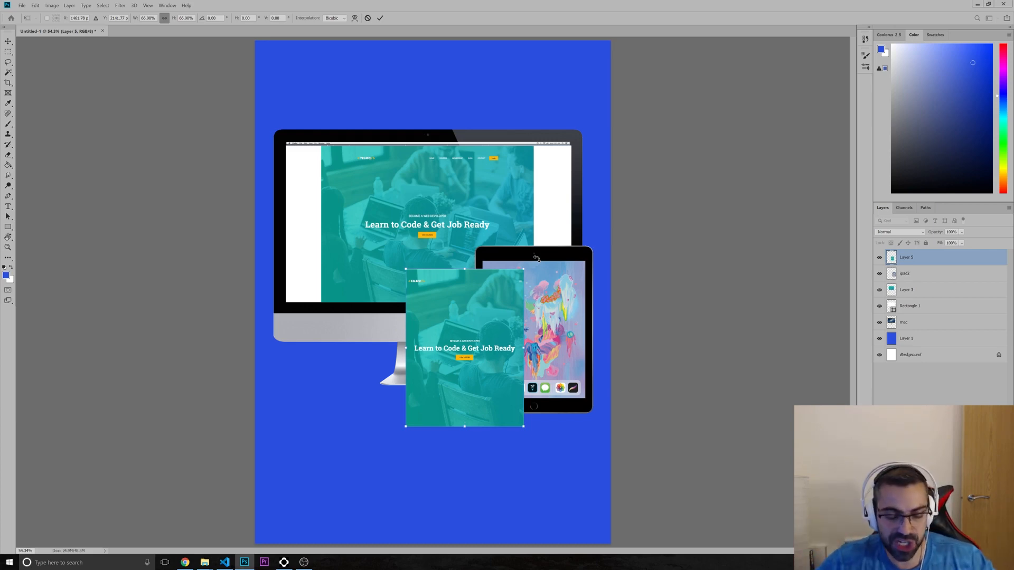
drag(524, 270, 549, 240)
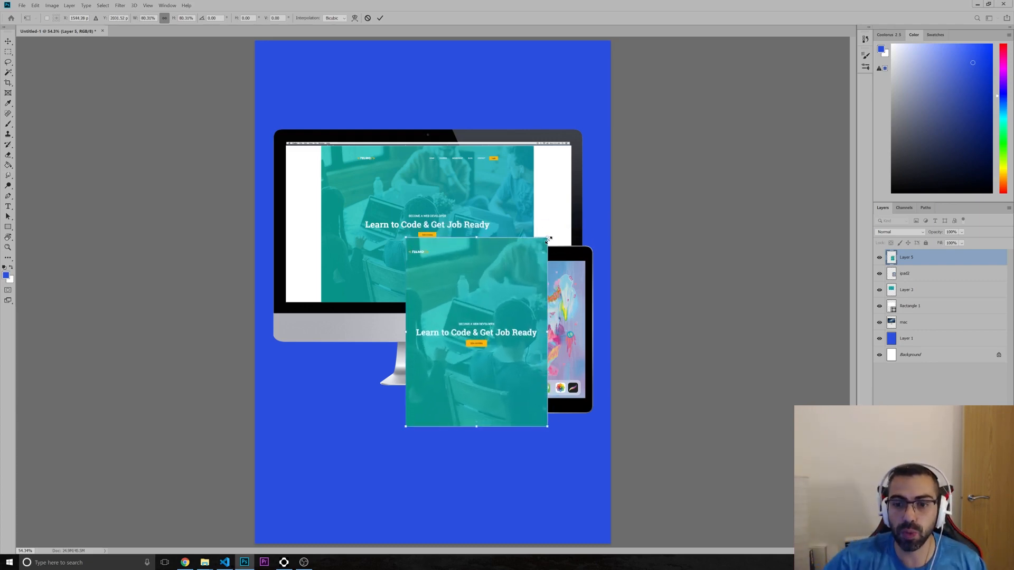
drag(551, 235, 499, 263)
drag(477, 314, 554, 287)
mouse_move(594, 251)
mouse_down()
mouse_move(555, 273)
mouse_move(584, 260)
mouse_up()
key(Return)
key(m)
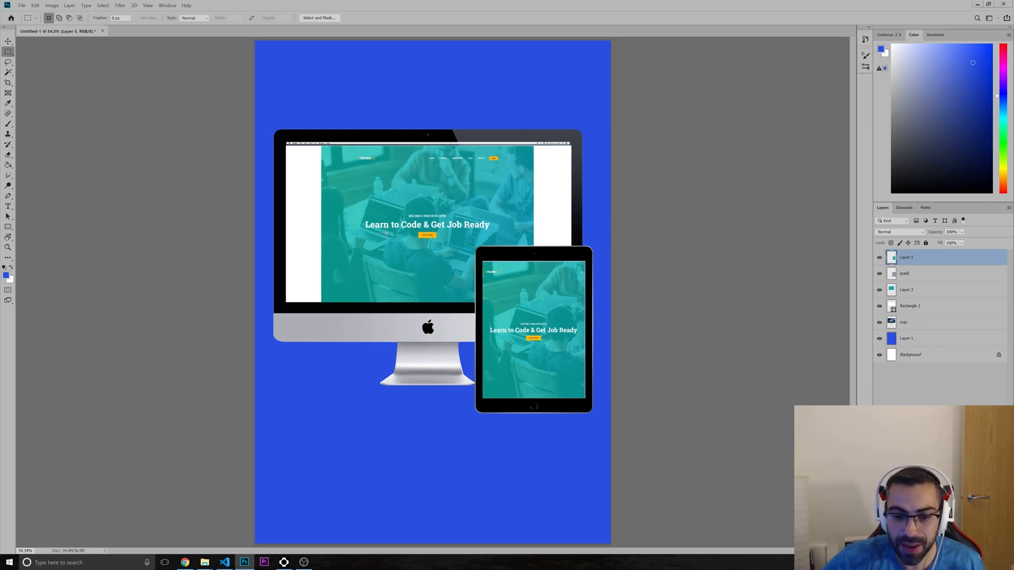
- Place the iPhone X image from the design folder onto the Photoshop canvas at its default placement size
mouse_move(205, 561)
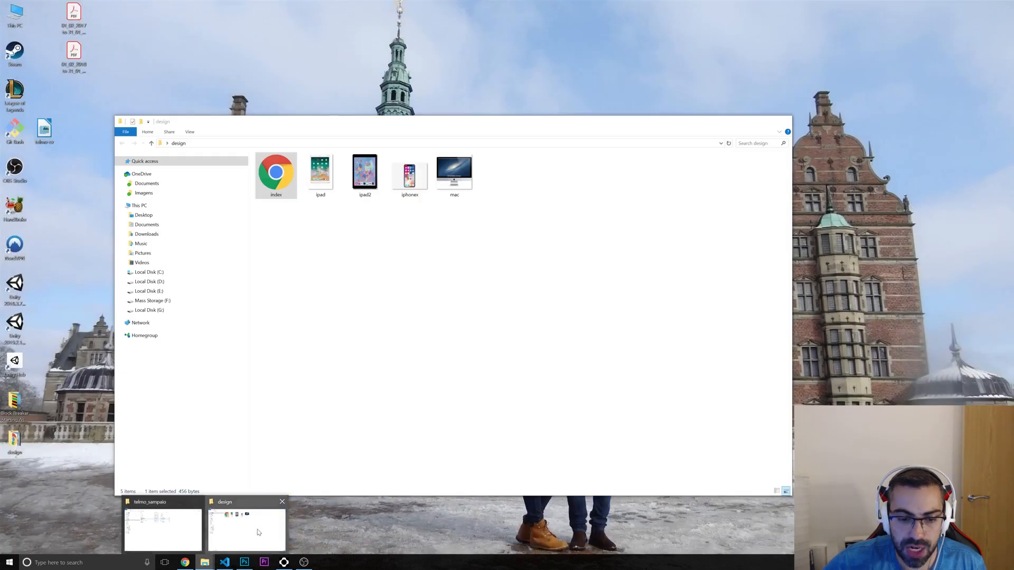
click(258, 531)
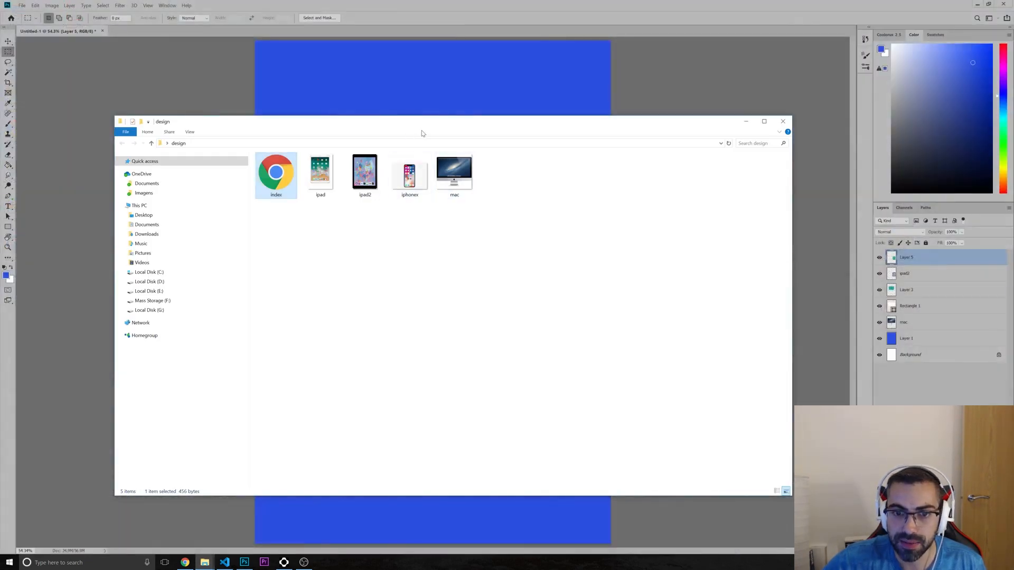
drag(377, 121, 482, 152)
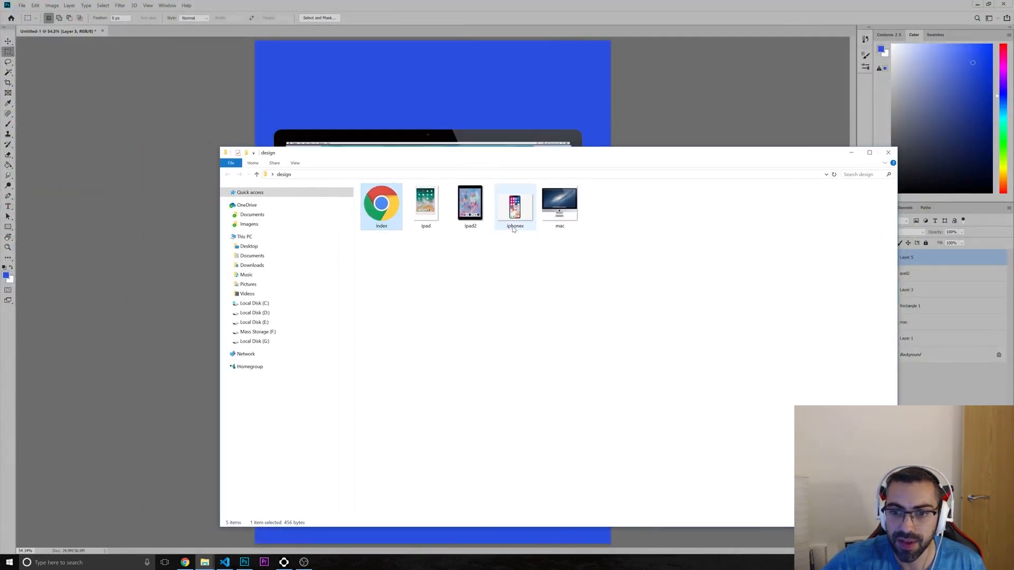
click(515, 221)
drag(515, 220, 462, 91)
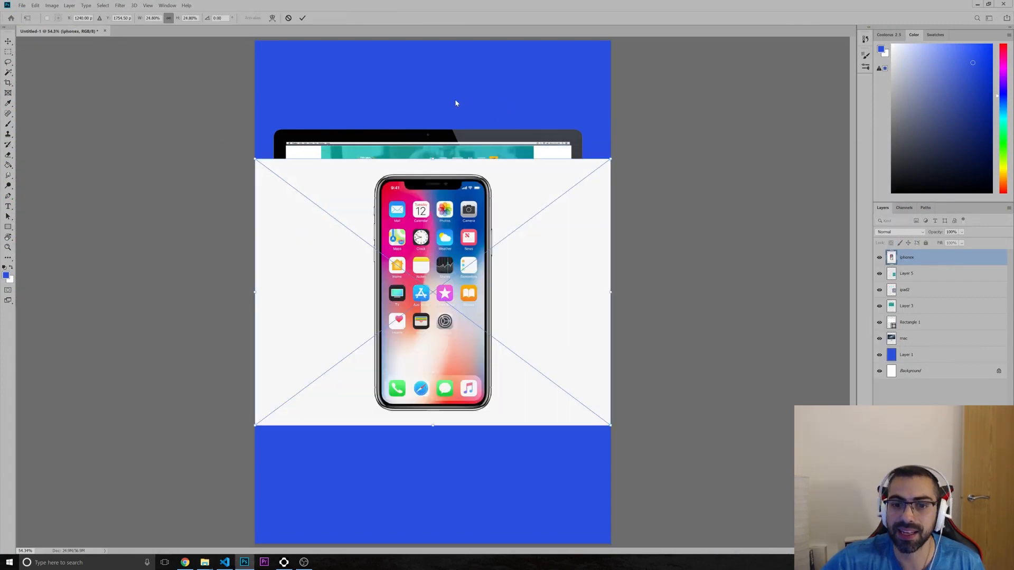
key(Return)
- Rasterize the placed iPhone smart object by attempting to paint on it with the Brush tool and accepting the conversion
key(m)
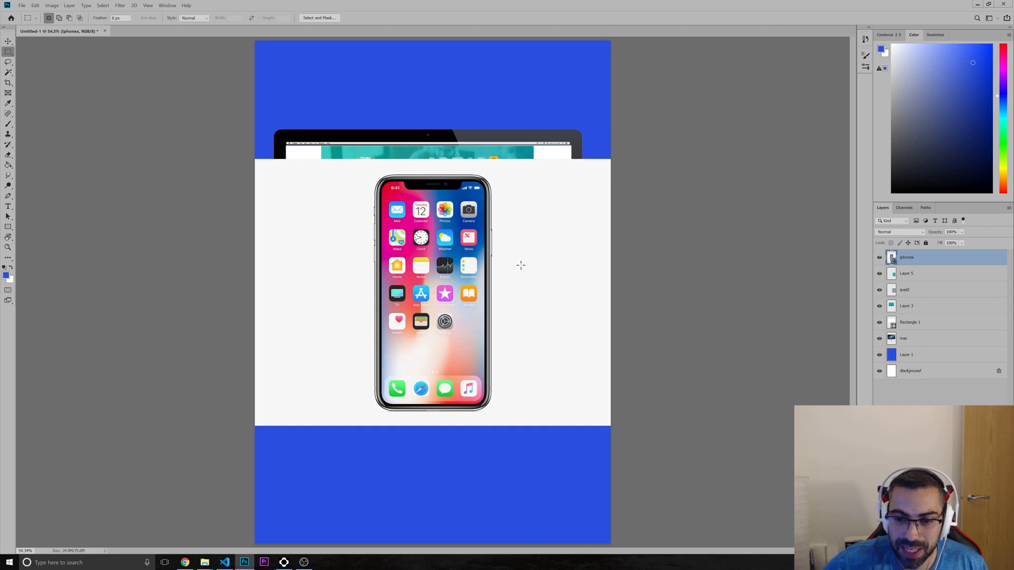
click(8, 72)
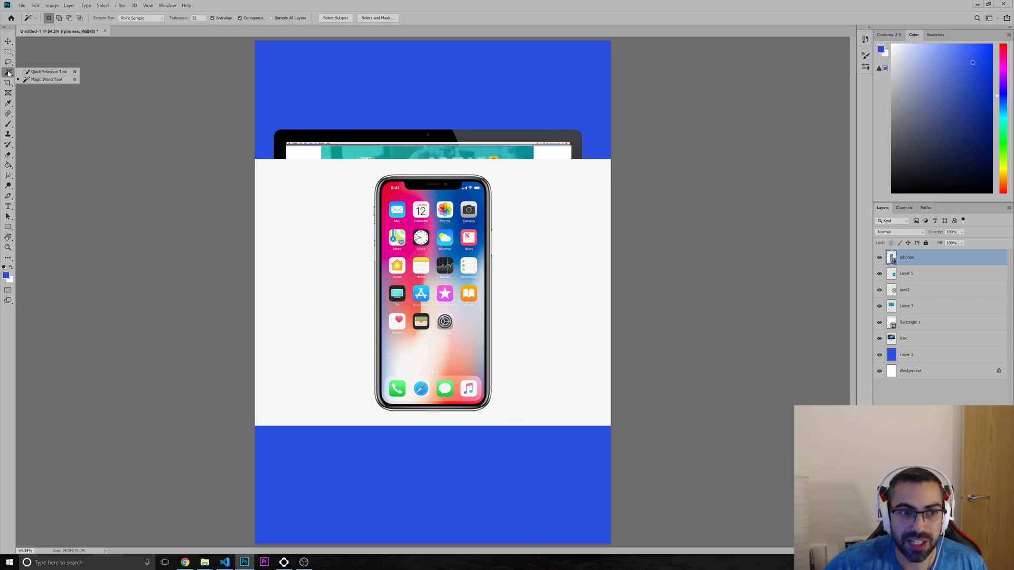
key(b)
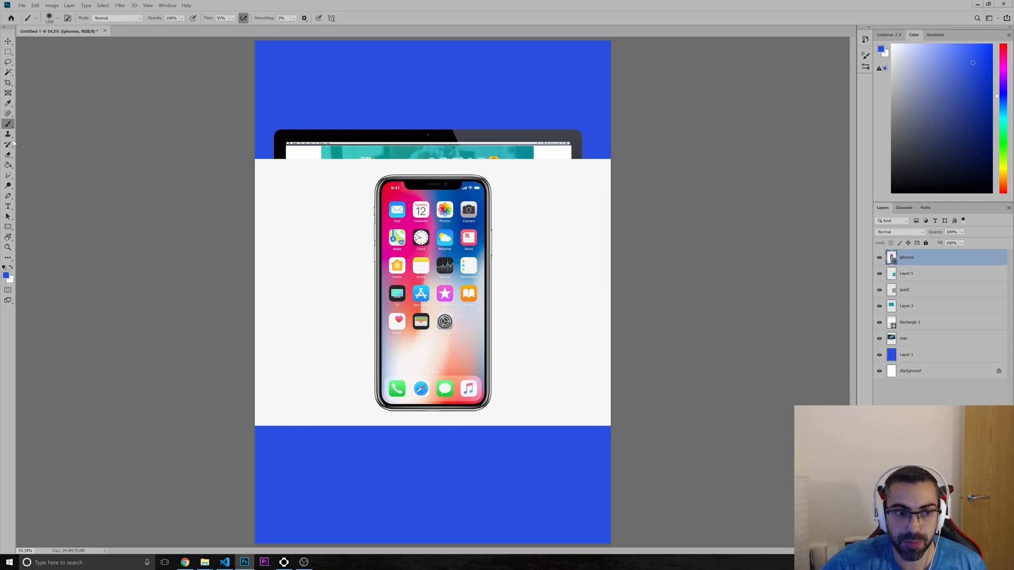
click(8, 124)
click(41, 123)
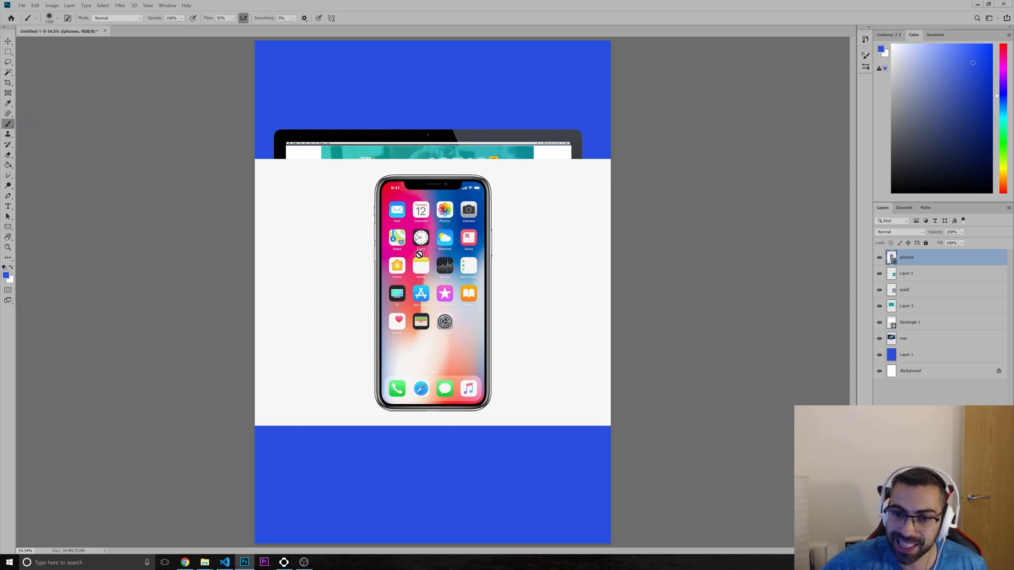
click(419, 254)
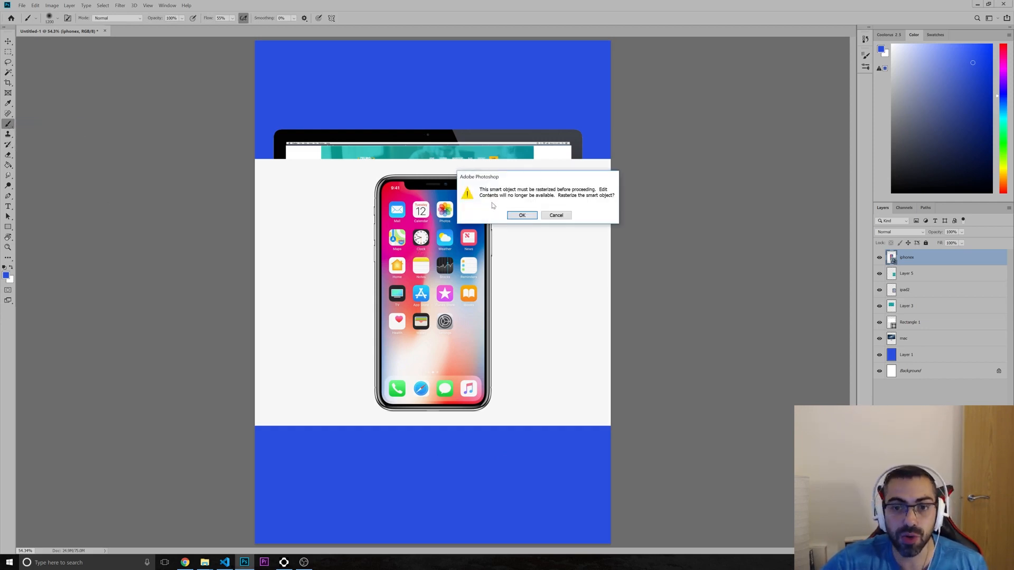
click(521, 216)
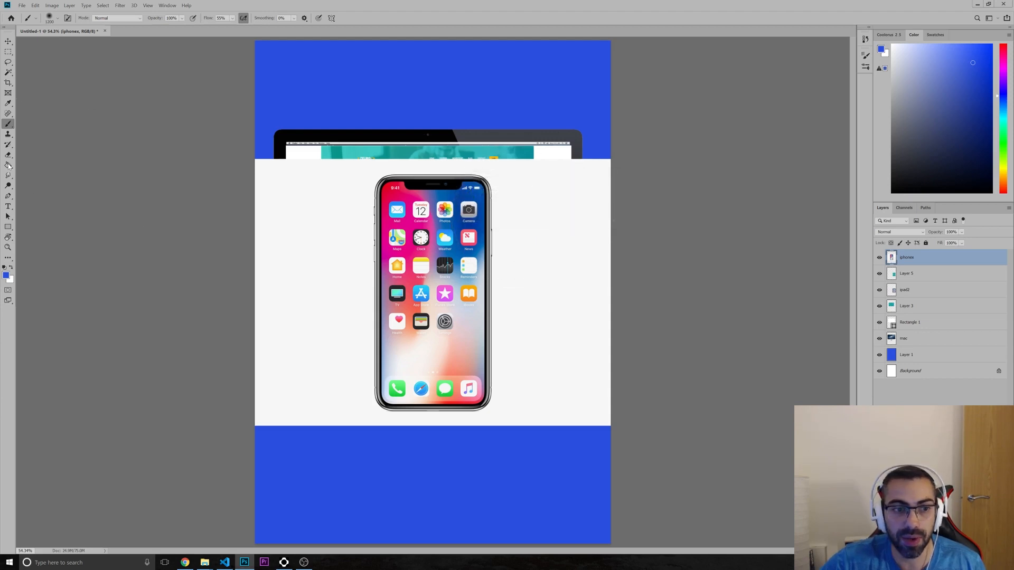
- Select the off-white background around the iPhone with the Magic Wand, delete it, and deselect
click(11, 72)
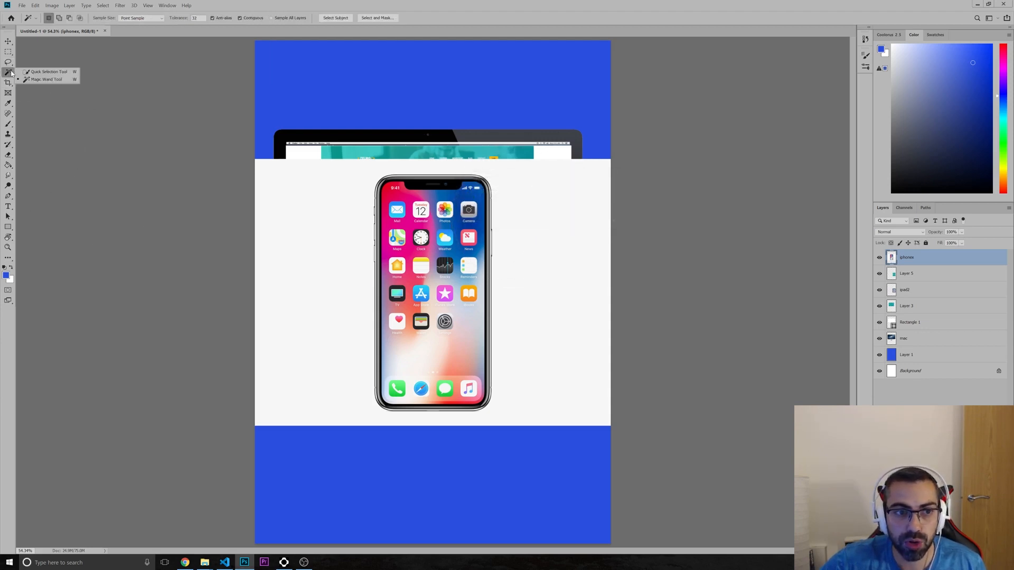
click(47, 79)
click(313, 204)
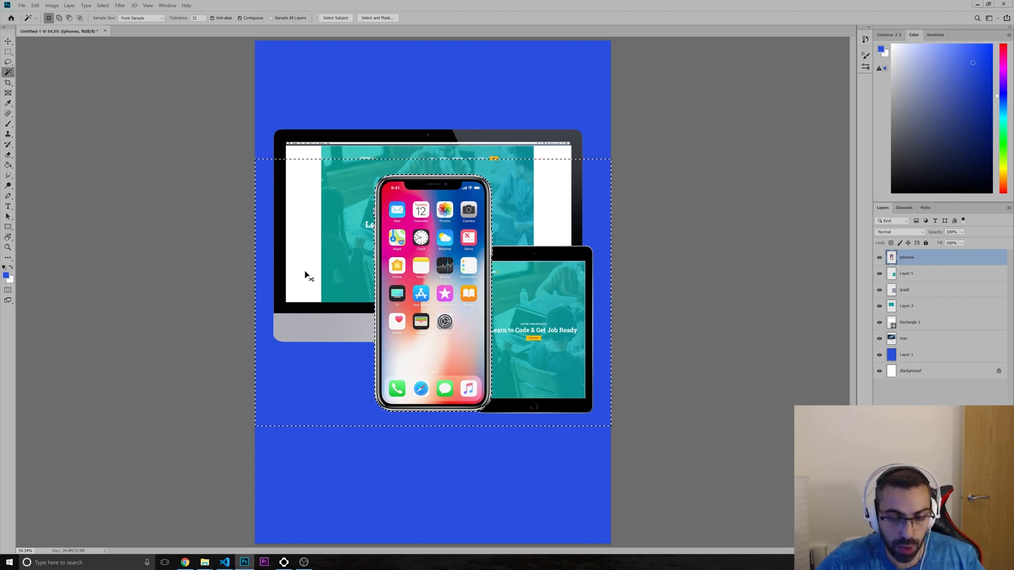
key(ctrl+d)
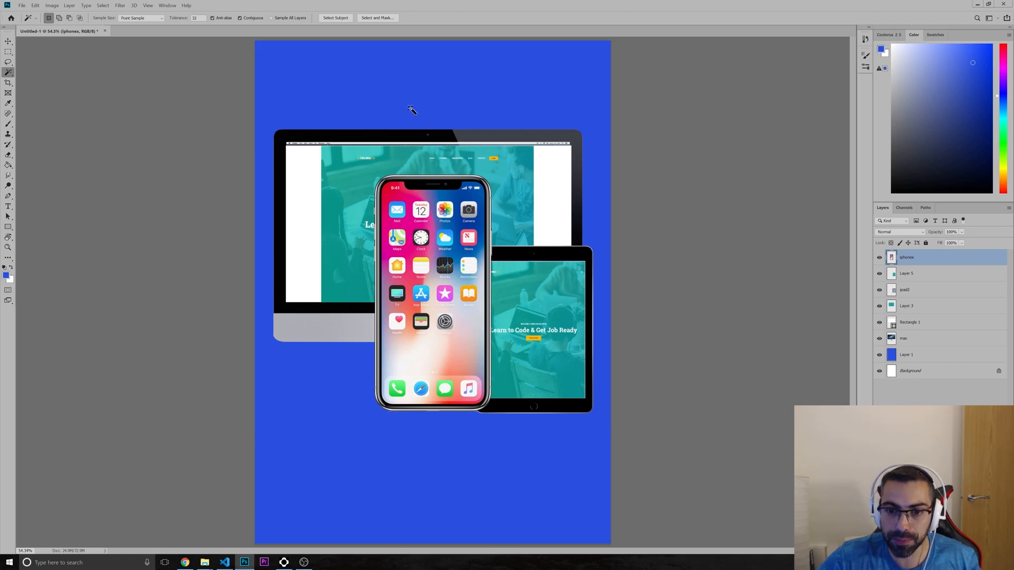
- Free Transform the iPhone to about 58% and place it over the mac's lower-left corner, level with the iPad's base
key(ctrl+t)
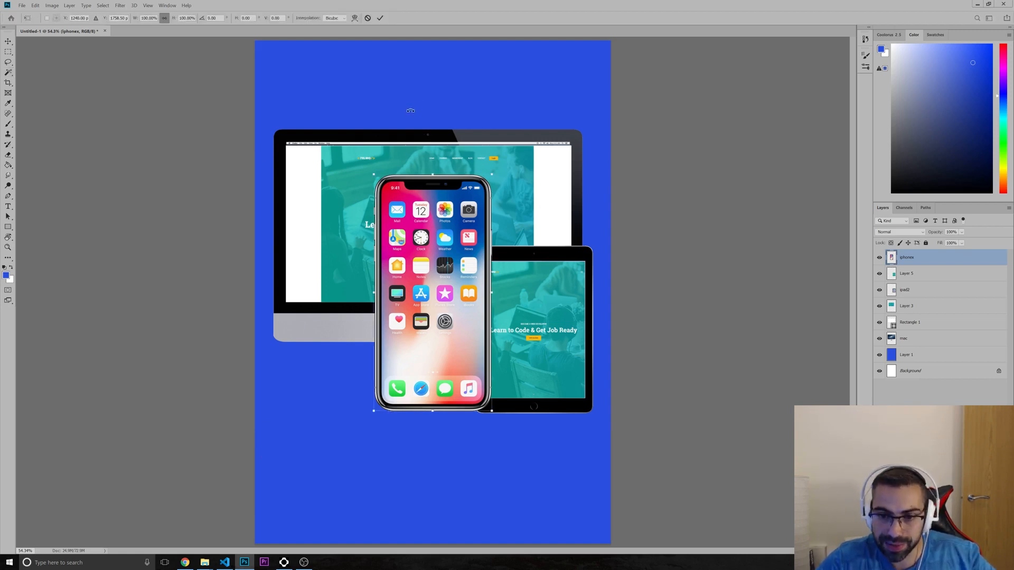
drag(490, 175, 347, 226)
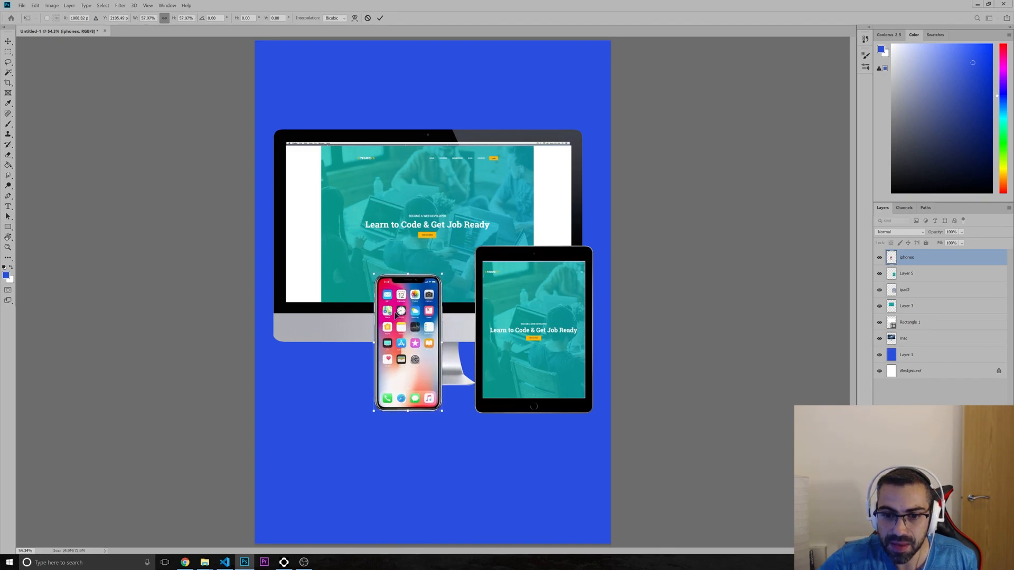
drag(418, 317, 334, 319)
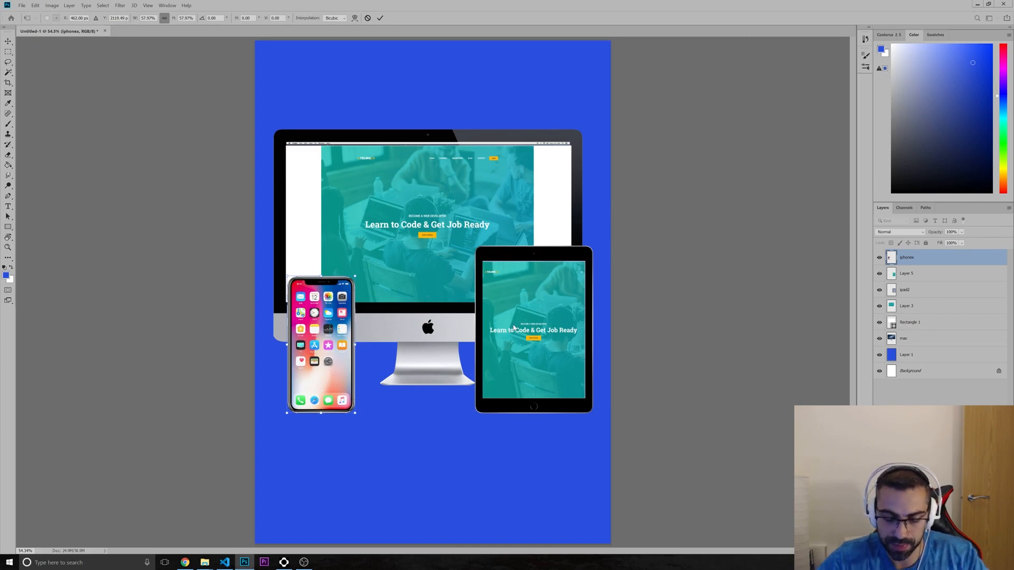
key(Return)
key(w)
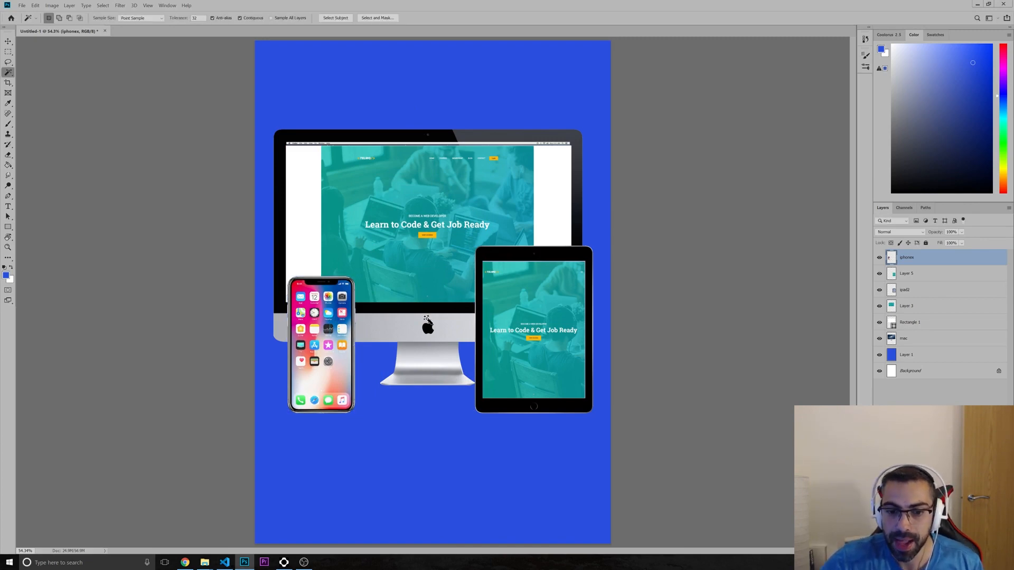
- Switch to Chrome, set the website's device preview to iPhone X, and capture the screen
click(185, 562)
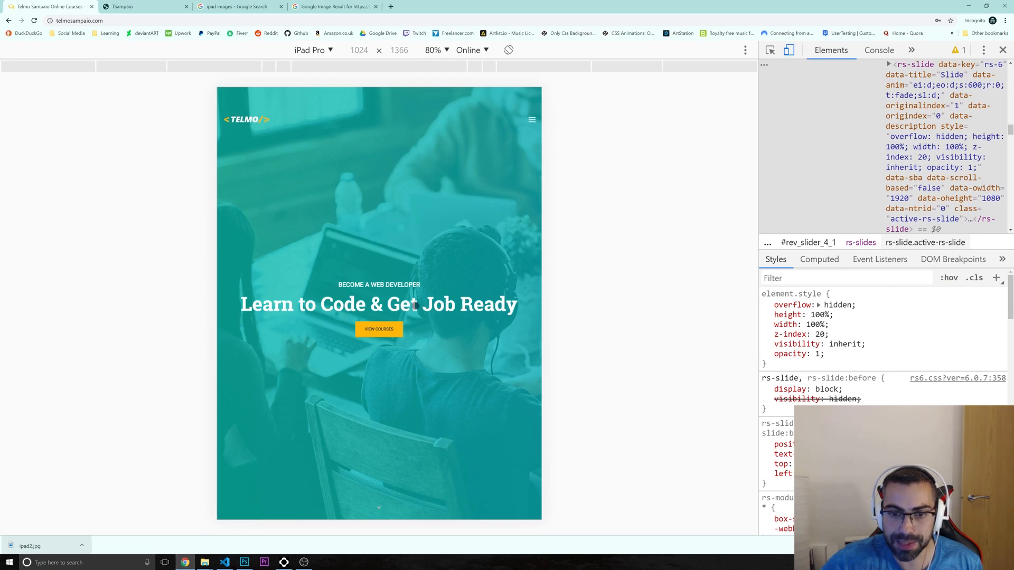
click(307, 51)
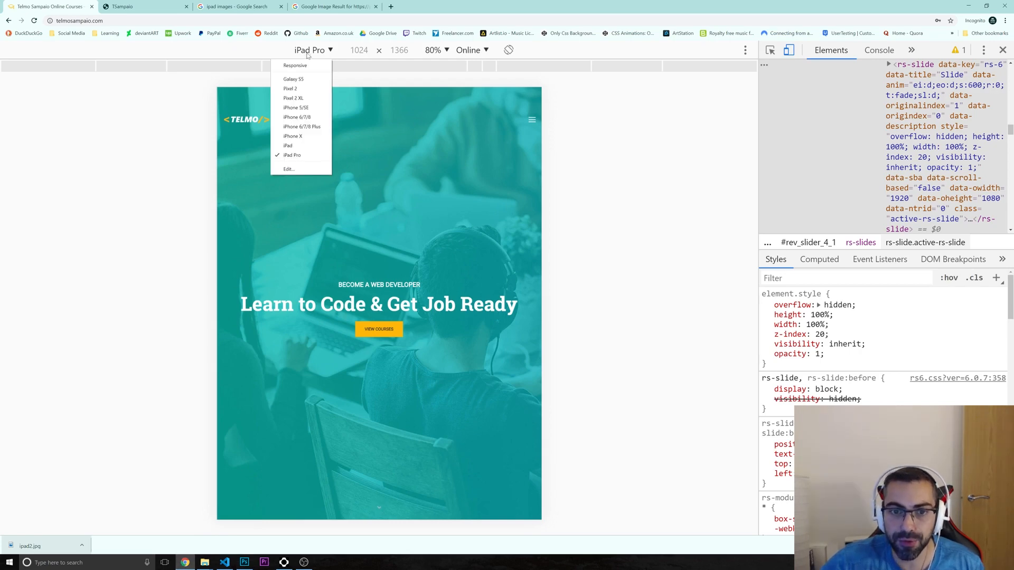
click(293, 136)
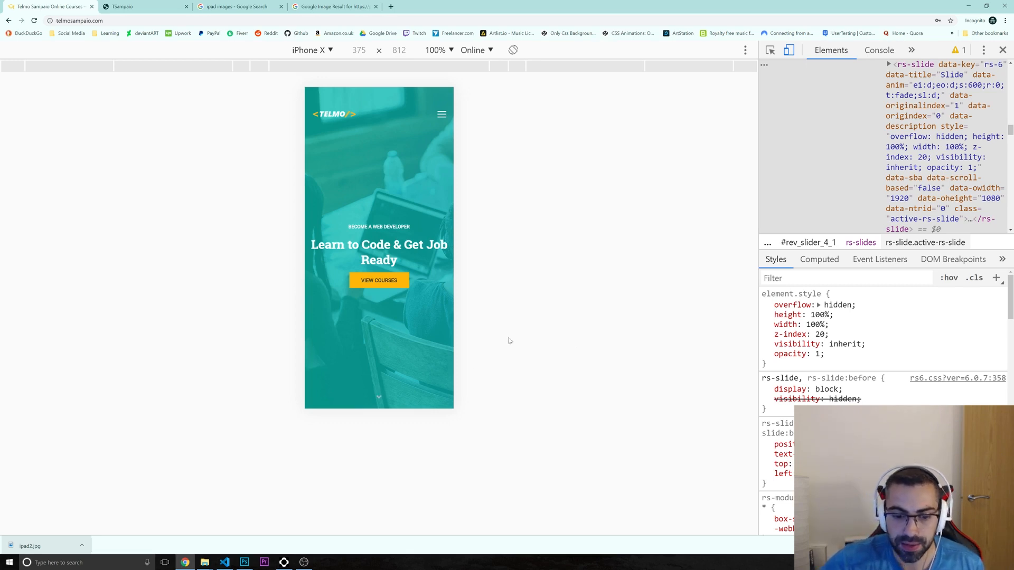
- Switch to Photoshop, paste the captured screenshot, and move it so the iPhone X website preview lies within the canvas
click(244, 563)
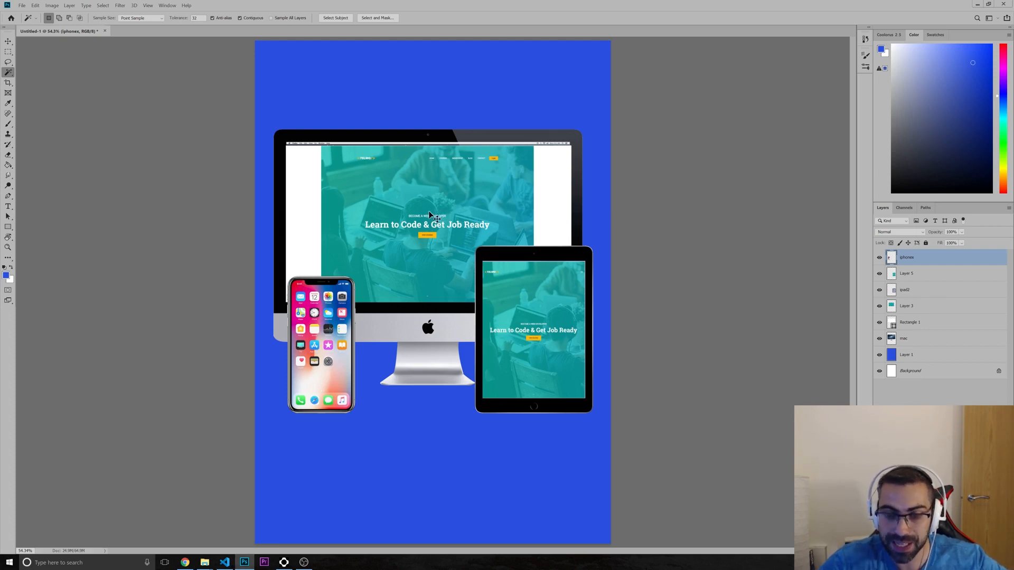
key(ctrl+v)
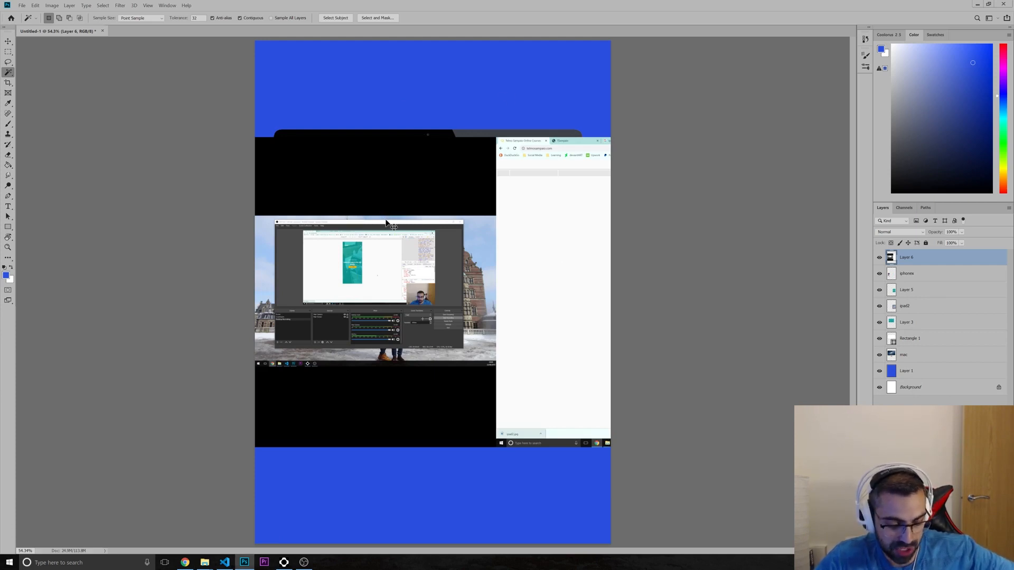
key(ctrl+t)
drag(521, 258, 306, 254)
drag(382, 253, 429, 240)
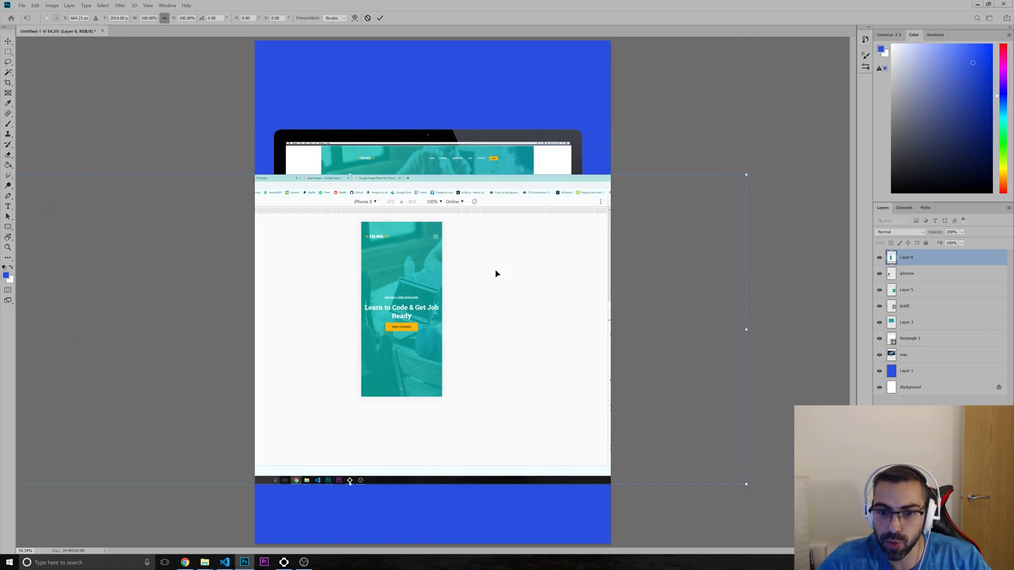
key(Return)
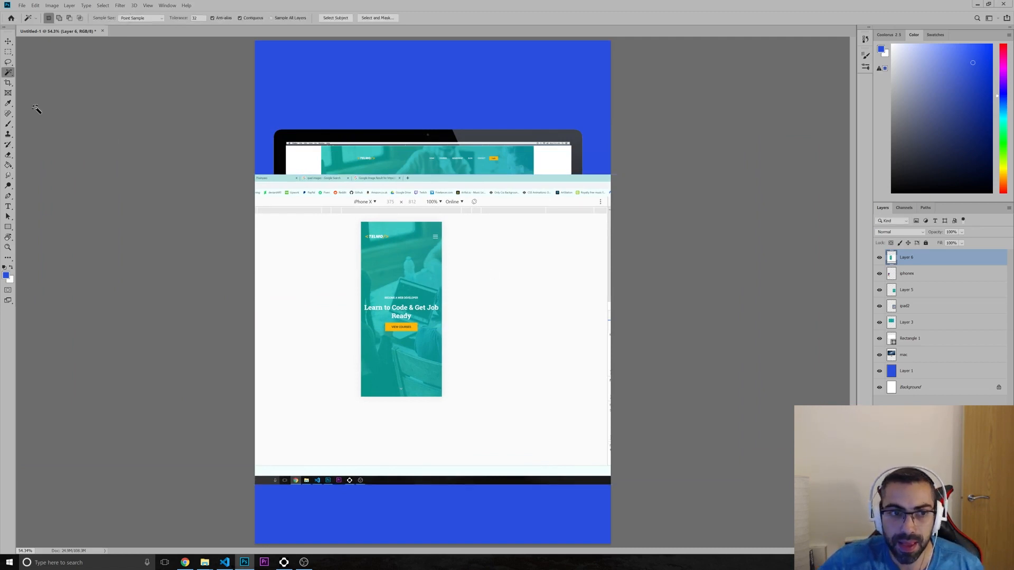
- Select the iPhone X website preview with the Rectangular Marquee and copy it to its own layer using Layer Via Copy
click(5, 52)
click(63, 53)
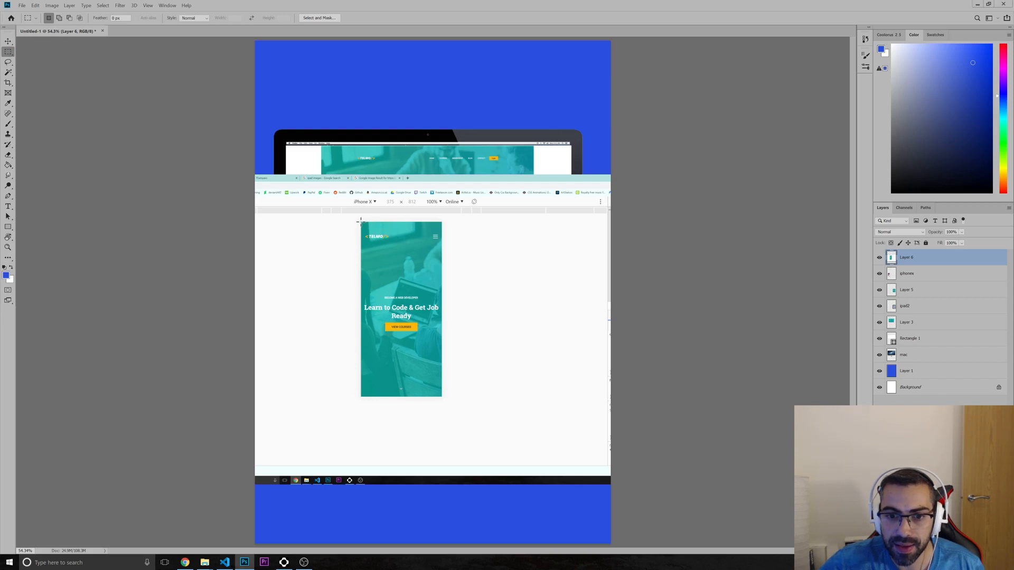
drag(360, 222, 442, 398)
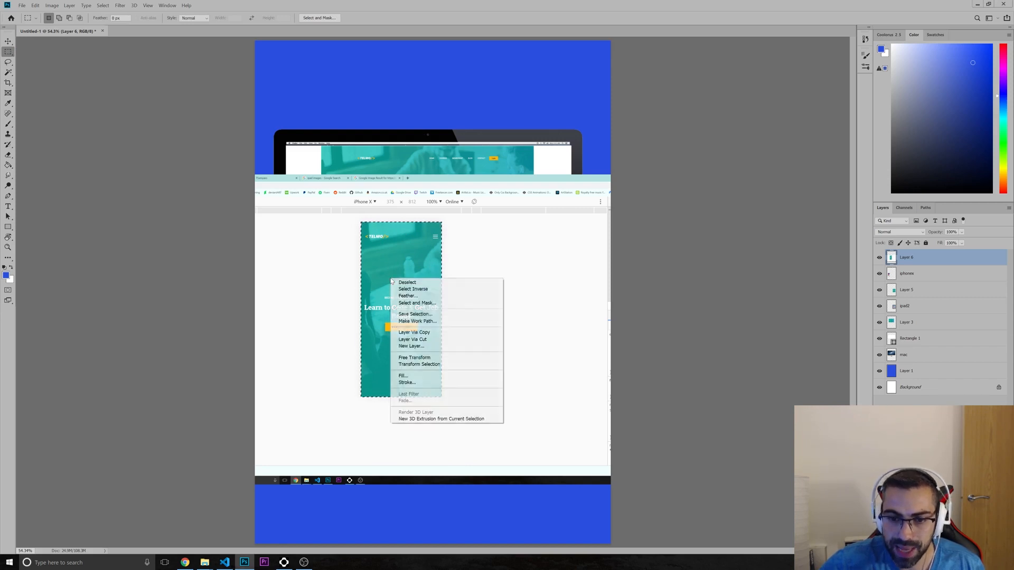
right_click(391, 279)
click(416, 332)
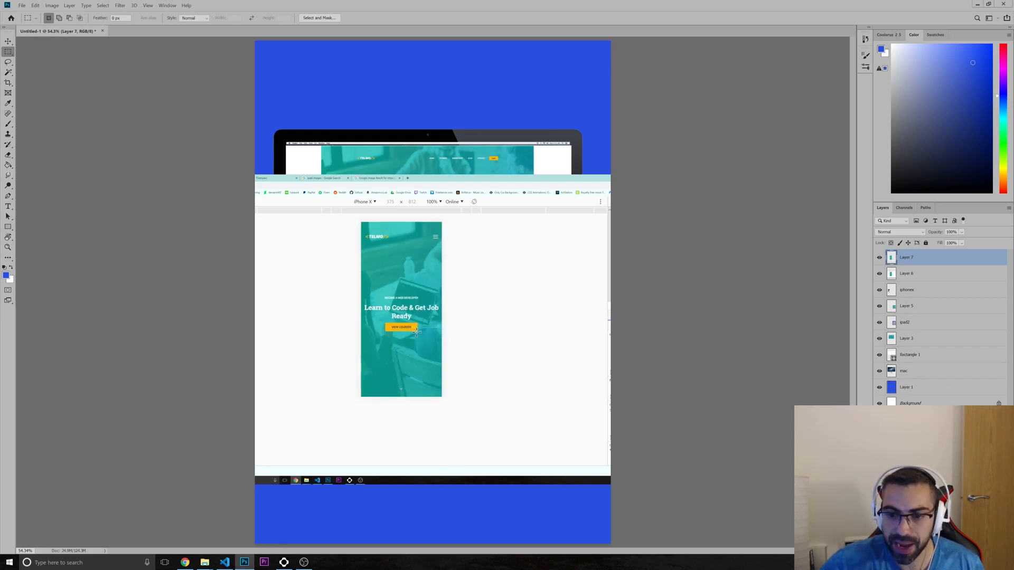
- Delete the full iPhone X screenshot layer beneath the cropped preview
click(909, 275)
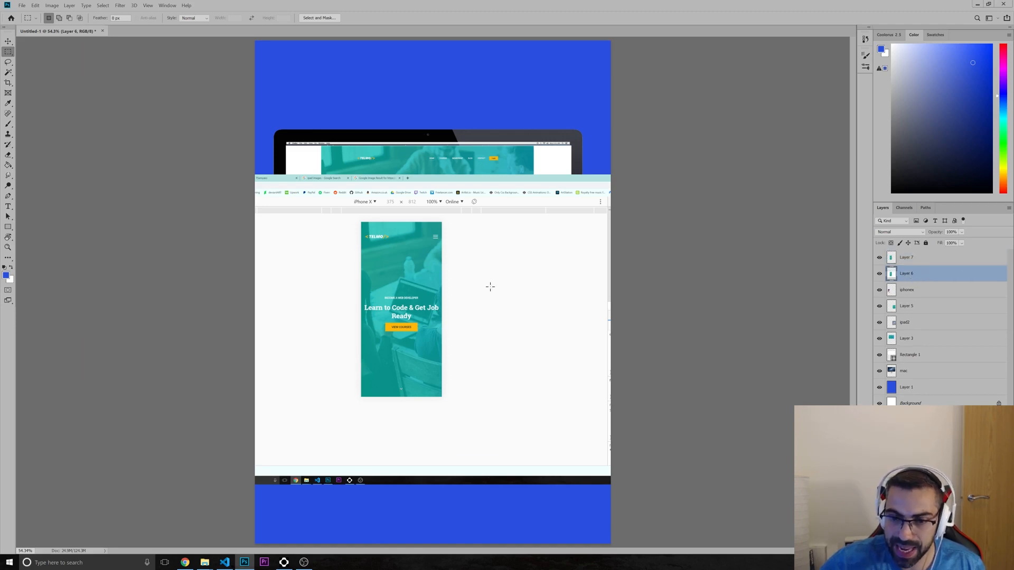
right_click(915, 273)
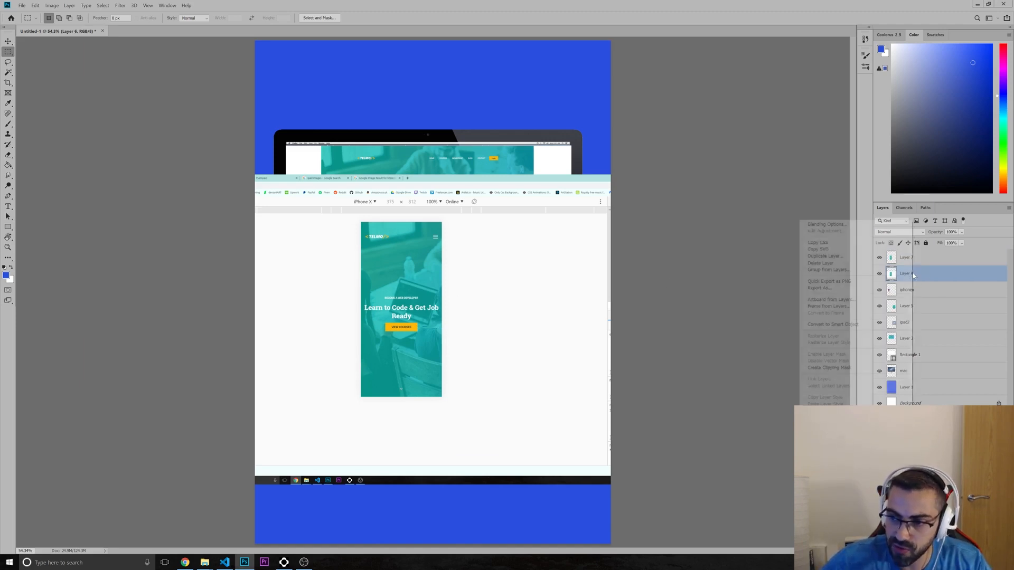
click(822, 263)
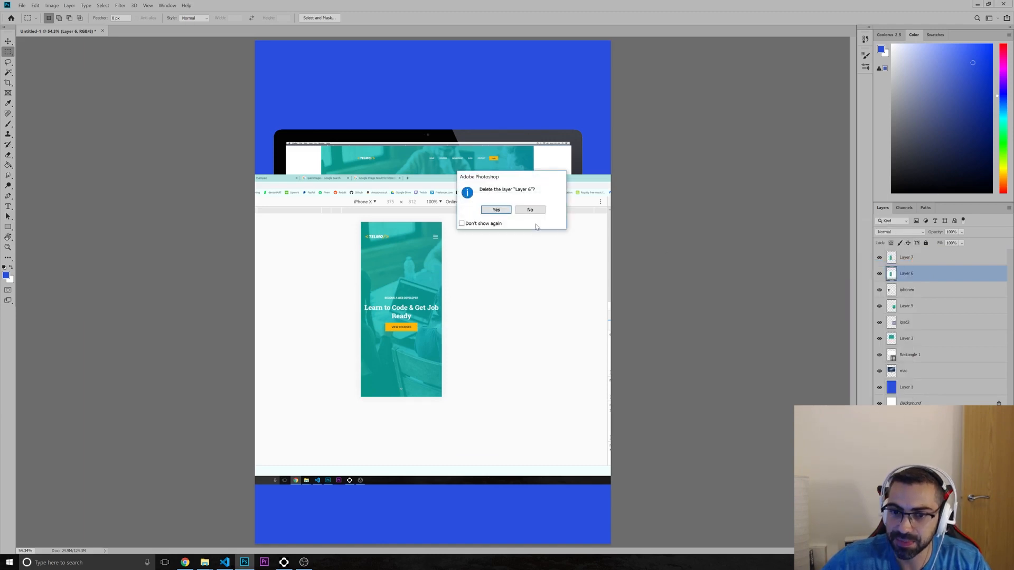
click(496, 210)
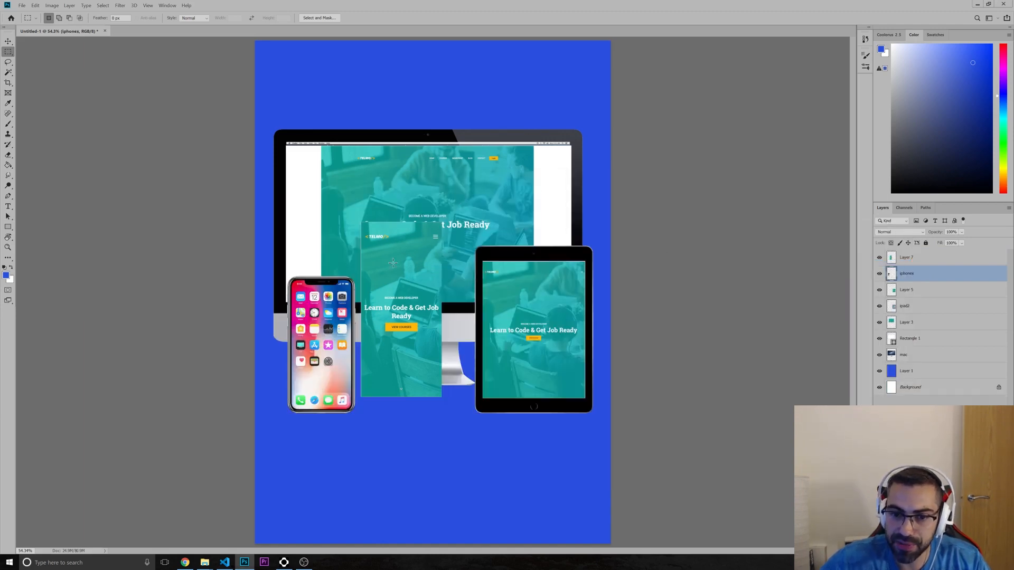
- Free Transform the cropped iPhone X preview to about 79%, position it over the iPhone, and apply the transform
click(909, 261)
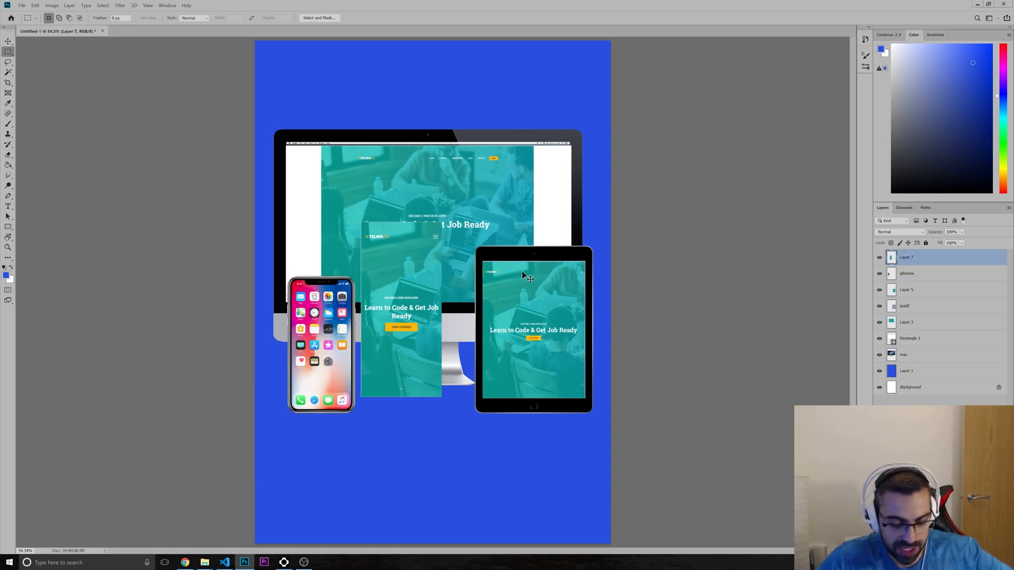
key(ctrl+t)
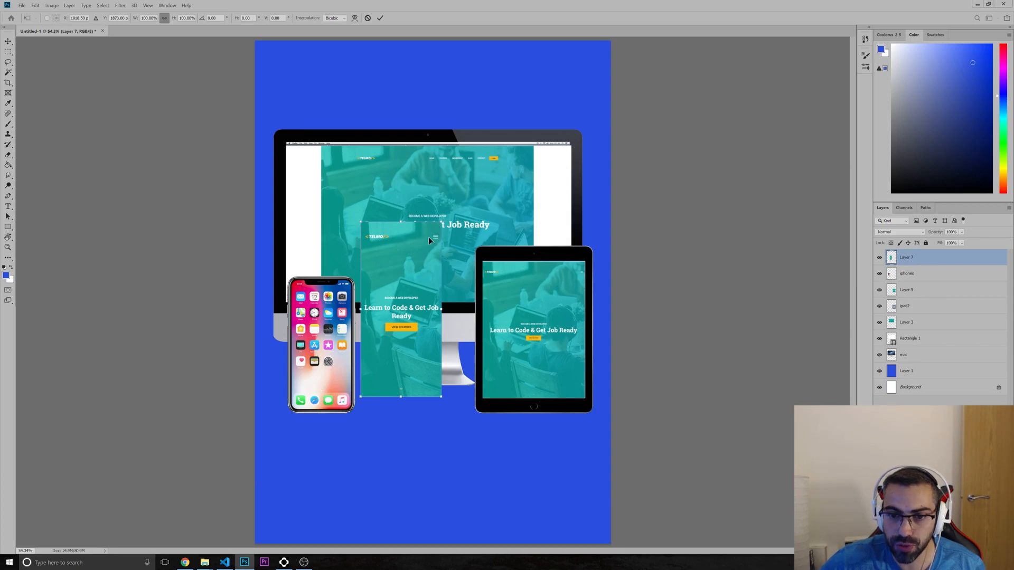
drag(428, 238, 333, 295)
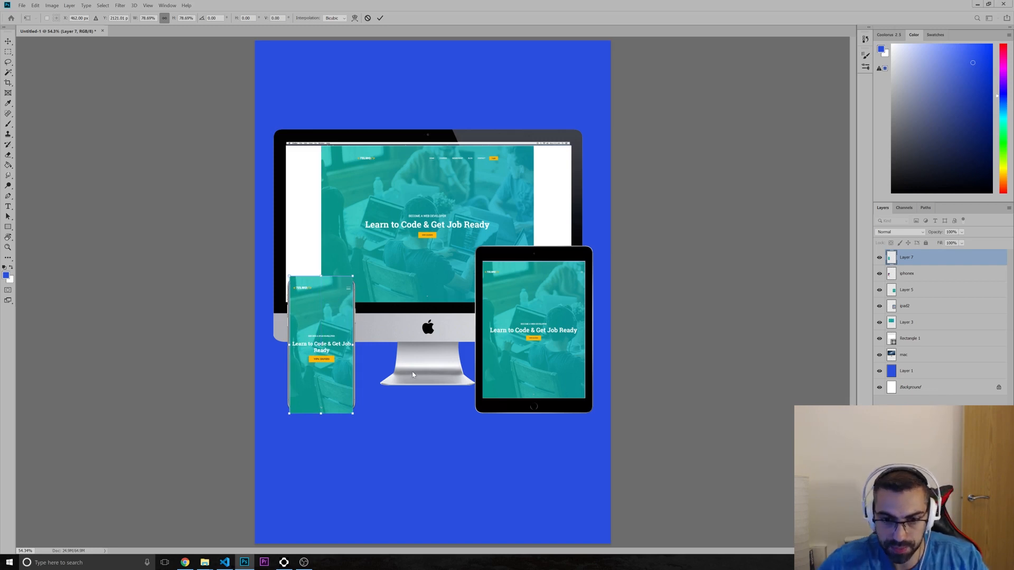
key(Return)
key(m)
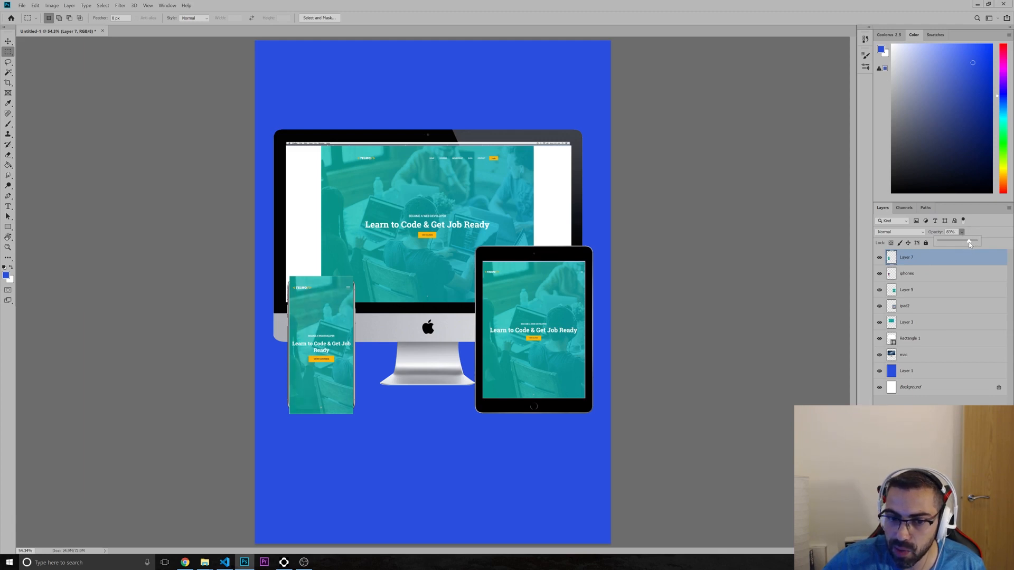
- Set the opacity of the iPhone website preview layer to 87%
drag(954, 243, 968, 243)
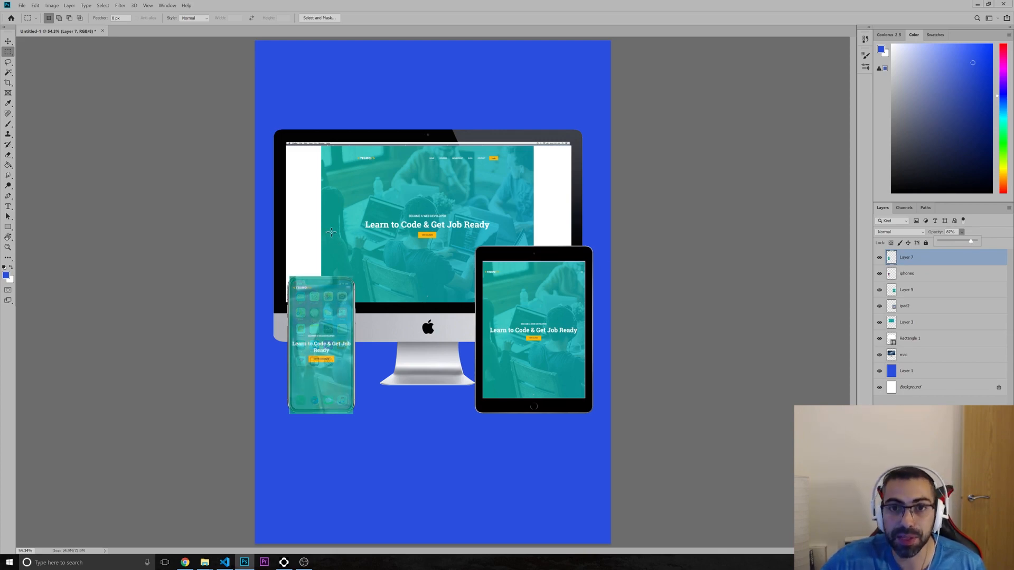
click(7, 247)
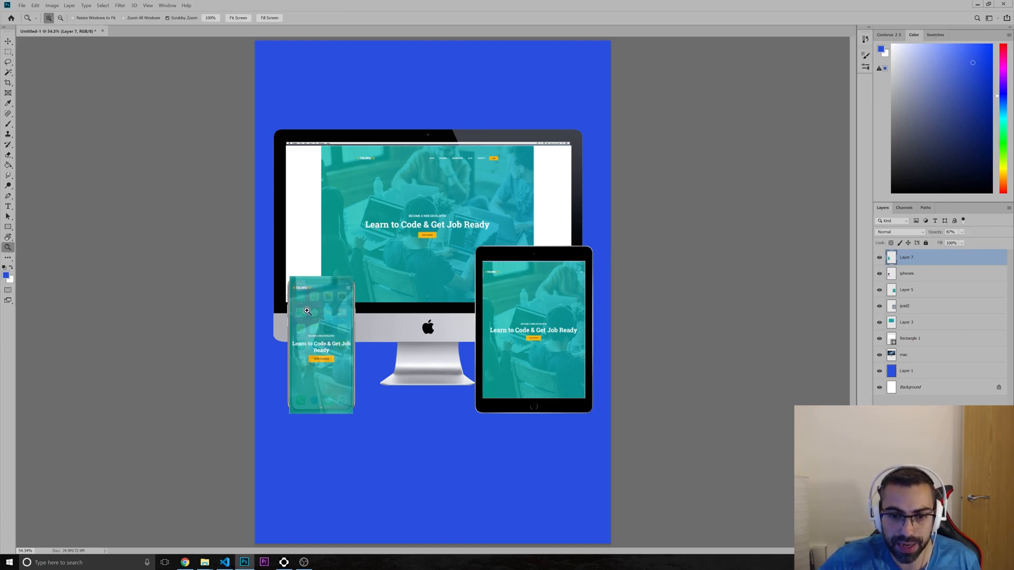
drag(314, 307, 386, 298)
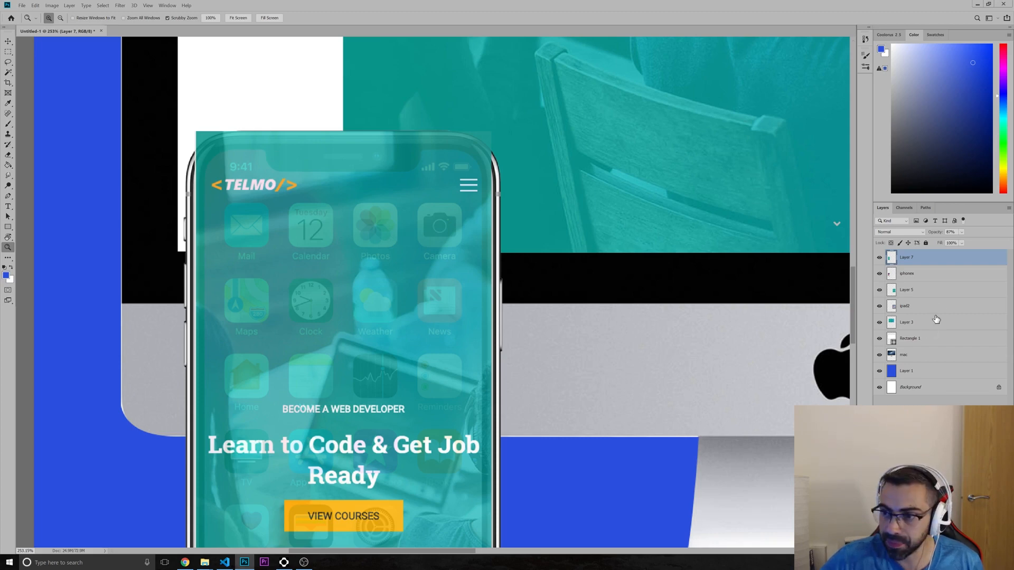
click(918, 274)
key(ctrl+t)
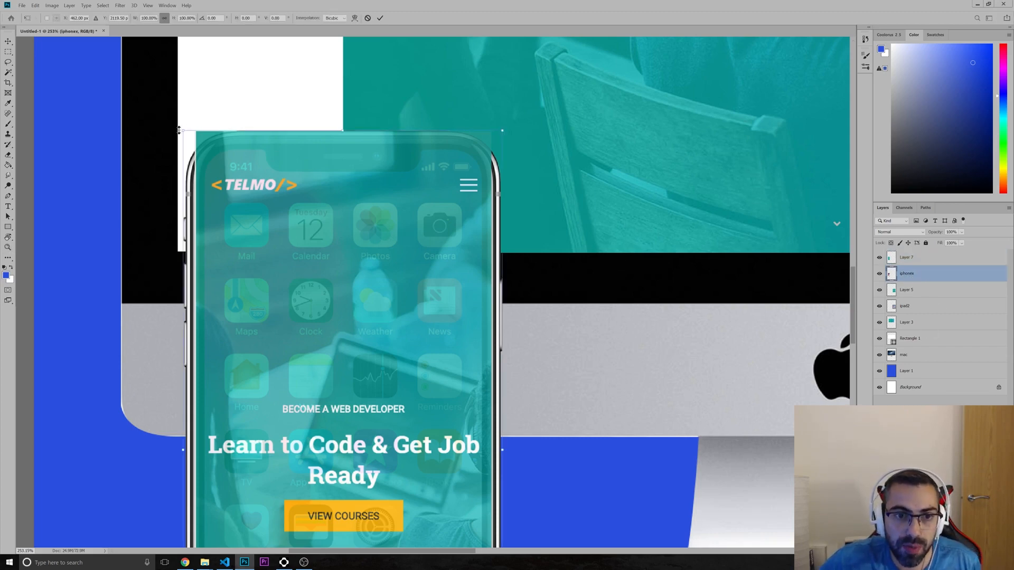
drag(182, 132, 224, 152)
key(ctrl+z)
- Free Transform the website preview on Layer 7, scaling it to about 94.88% to match the iPhone screen's width
click(916, 261)
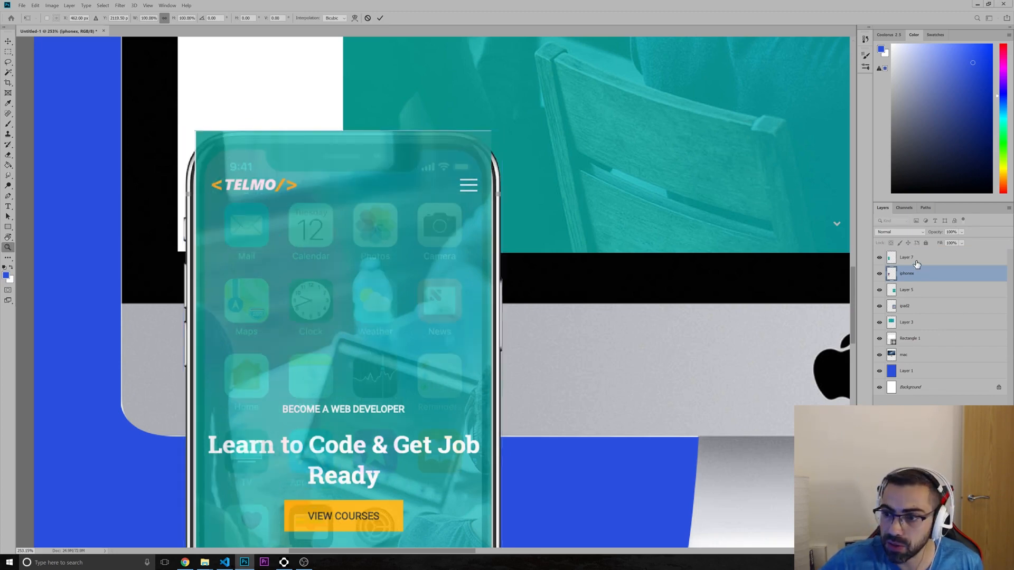
key(ctrl+t)
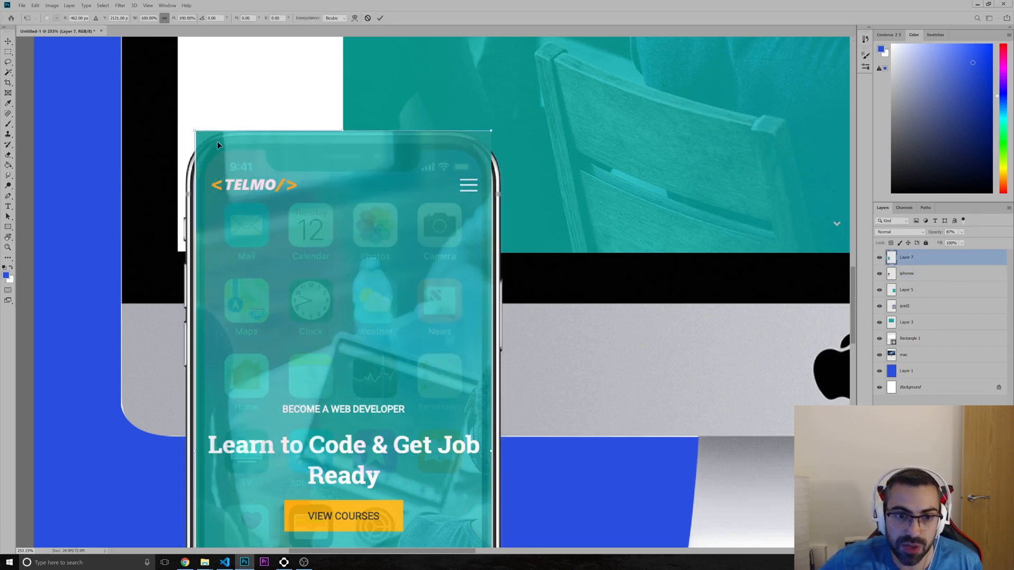
drag(193, 130, 213, 138)
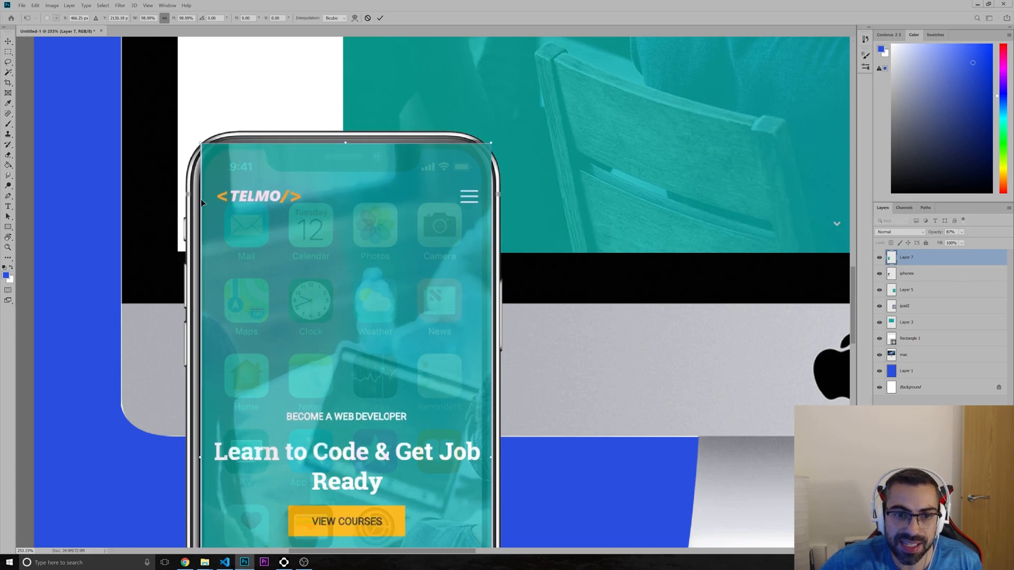
drag(495, 141, 454, 148)
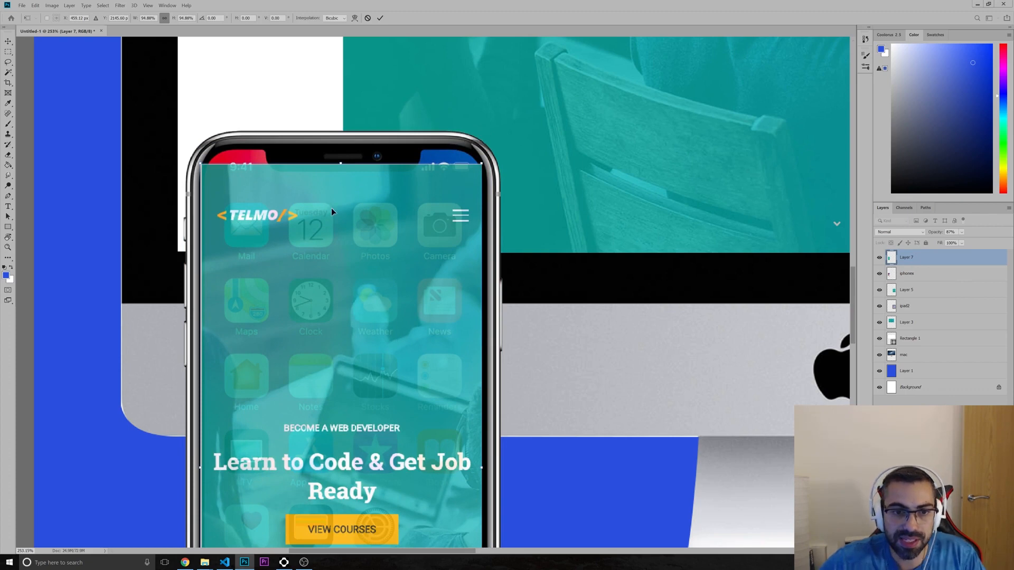
- Nudge the preview up about 21 px to align it with the iPhone screen and apply the transform
key(Up)
key(Up)
key(Up)
key(Up)
key(Up)
key(Up)
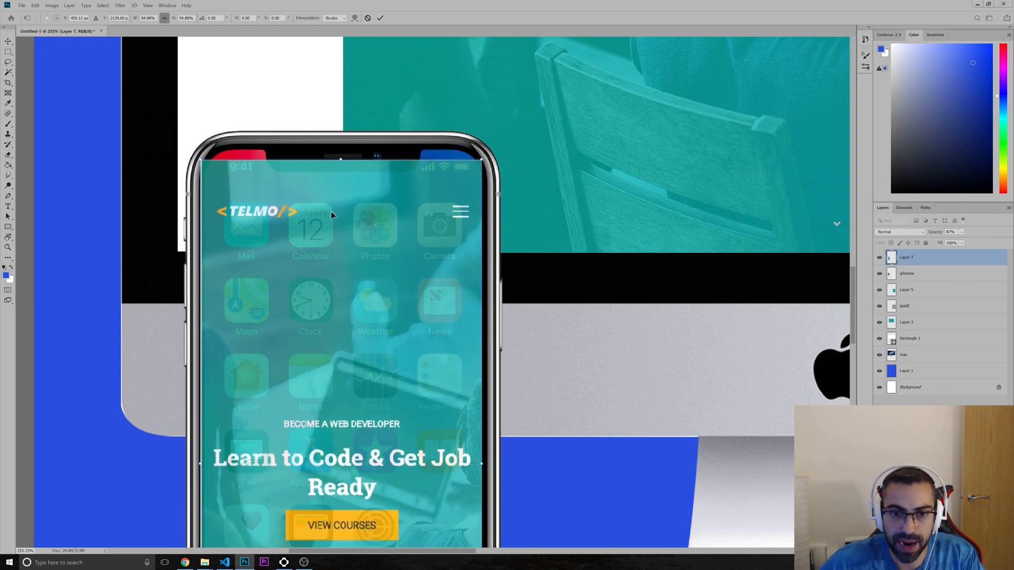
key(Up)
key(Up)
key(Up)
key(Up)
key(Up)
key(Up)
key(Up)
key(Up)
key(Up)
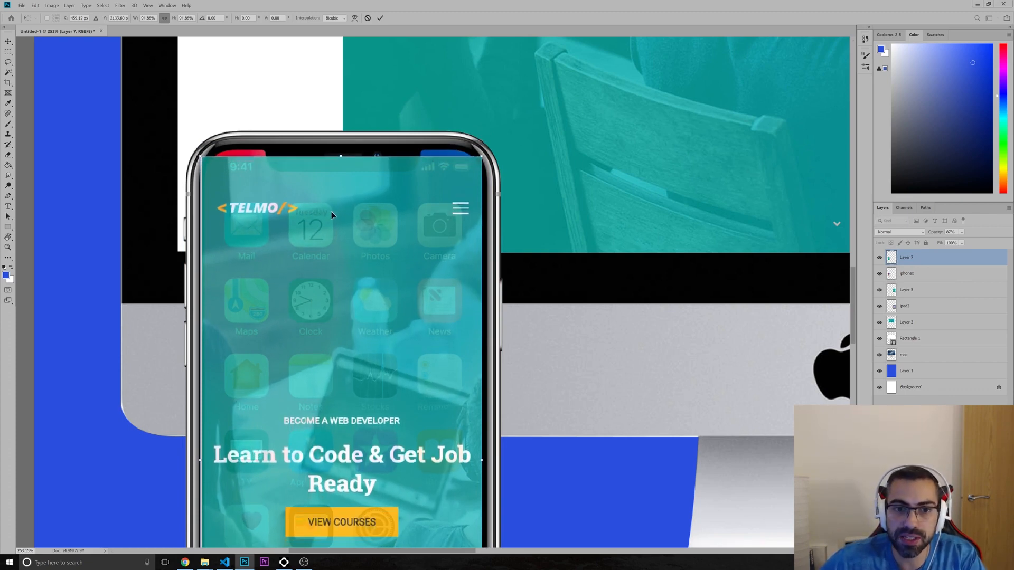
key(Up)
key(Up)
key(Up)
key(Up)
key(Up)
key(Up)
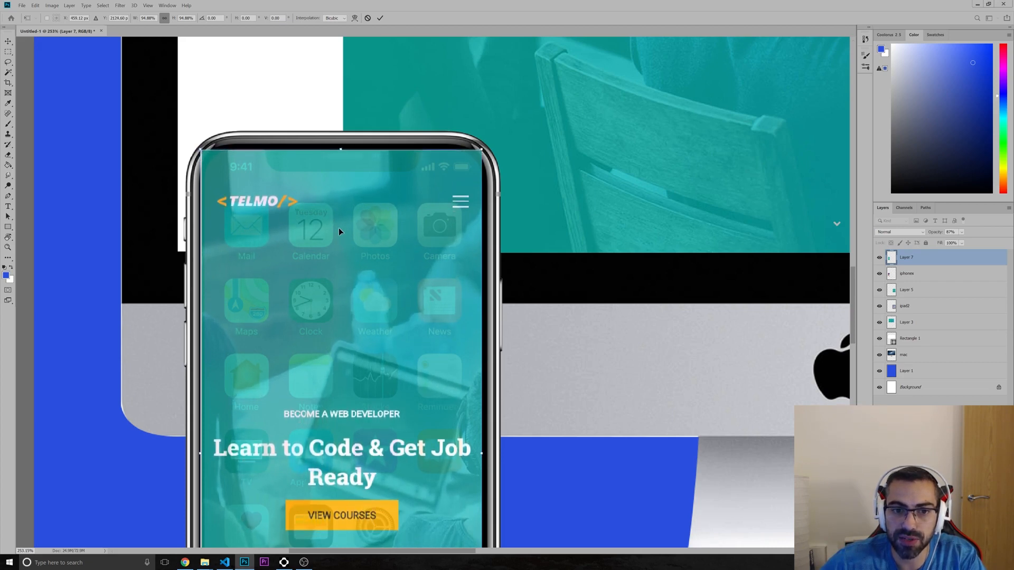
scroll(338, 227, down, 2)
scroll(336, 273, down, 10)
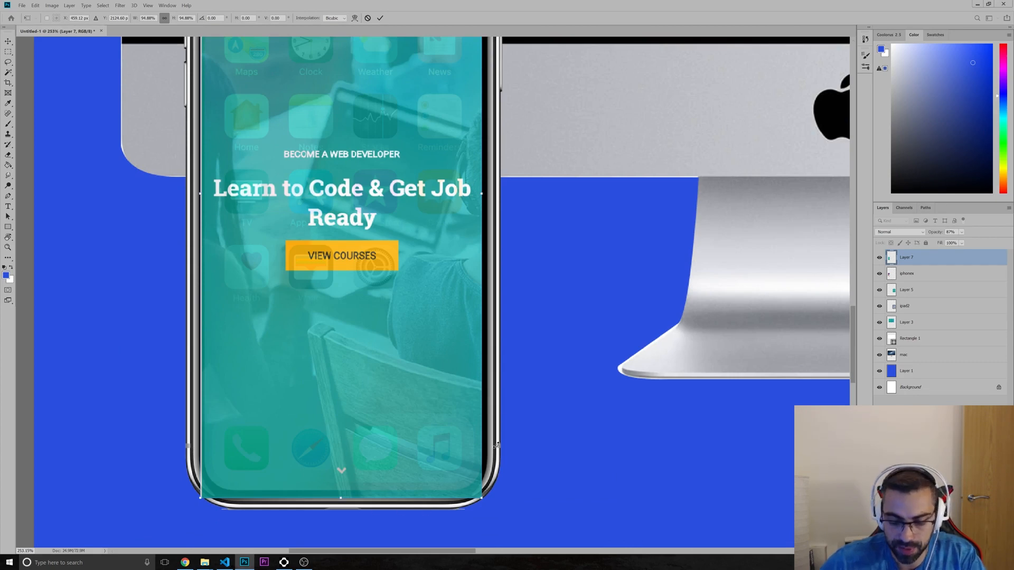
key(Return)
key(z)
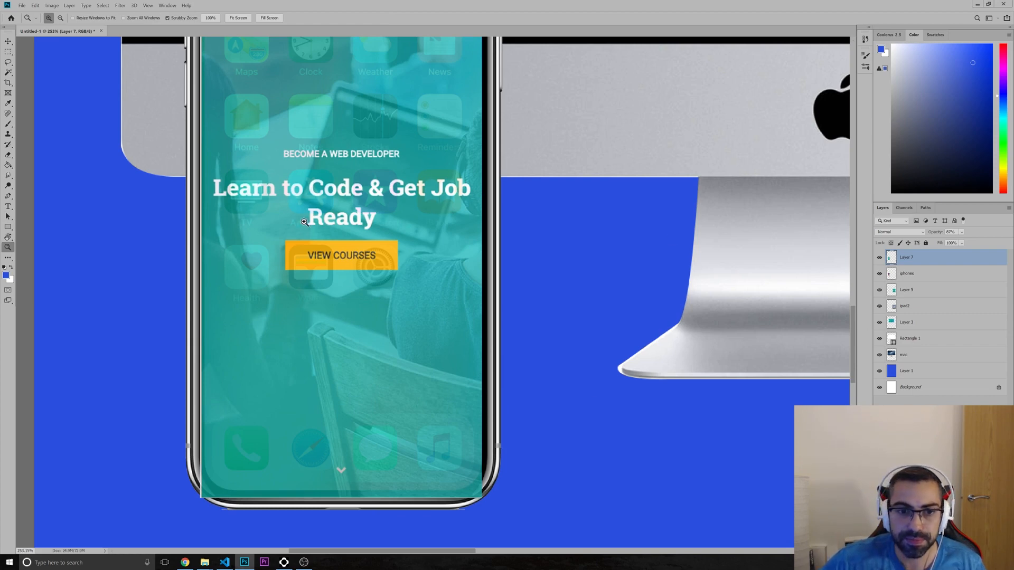
- Start a Pen tool path at the preview's upper-left edge, following the iPhone screen's rounded corner and top edge to the notch
scroll(280, 294, up, 2)
scroll(280, 294, up, 8)
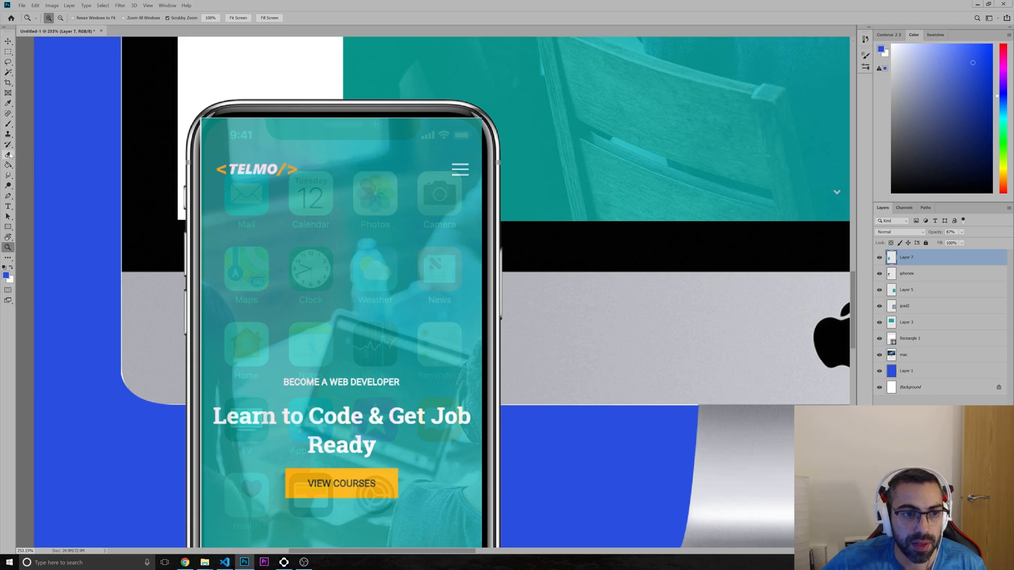
right_click(8, 196)
click(37, 197)
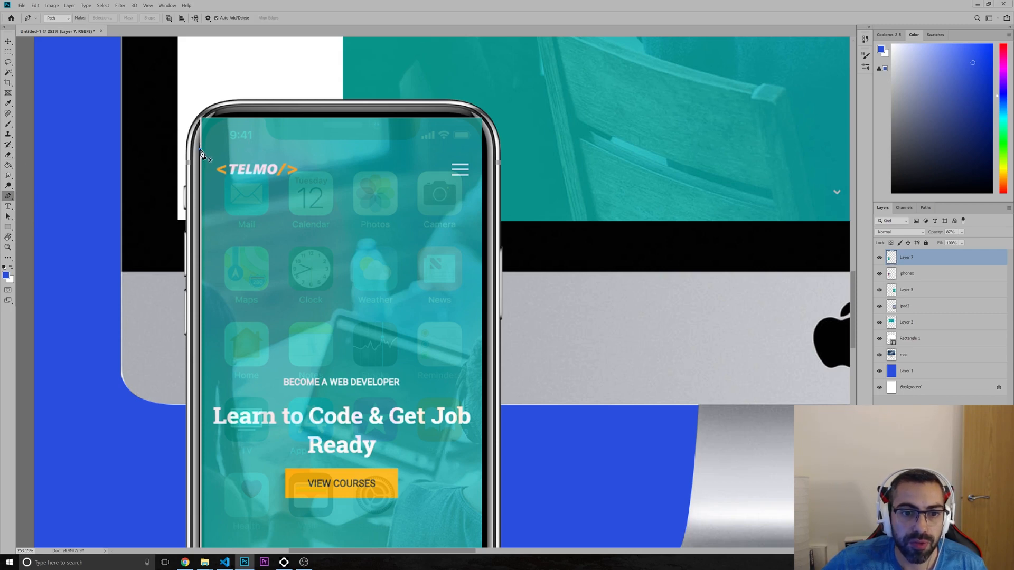
click(199, 150)
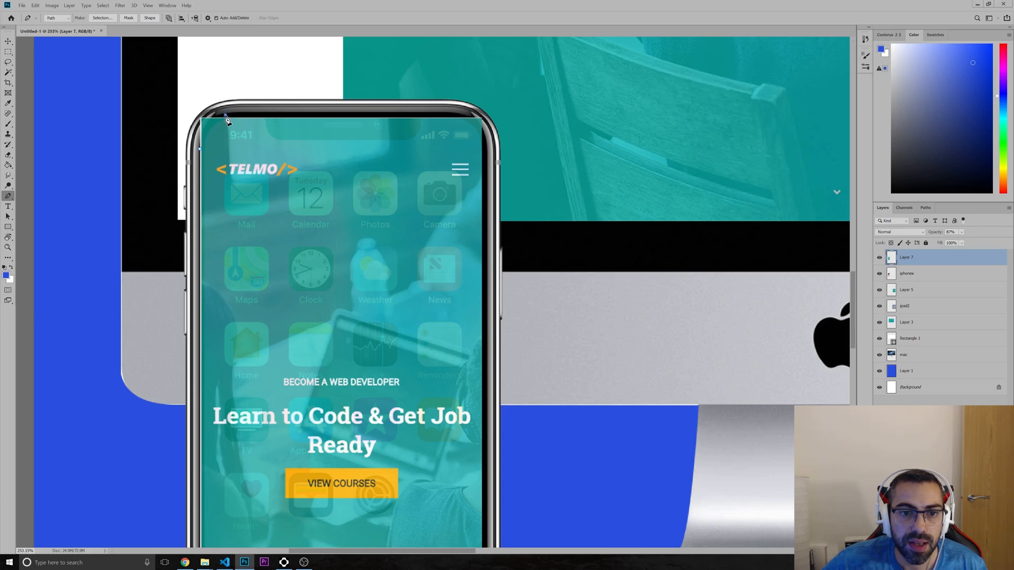
drag(225, 115, 245, 114)
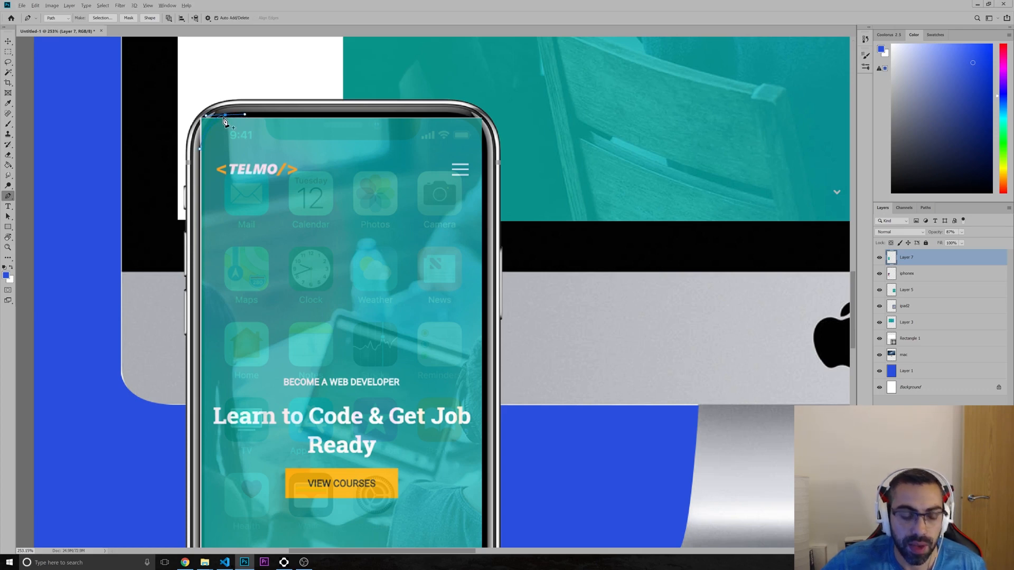
key(ctrl+z)
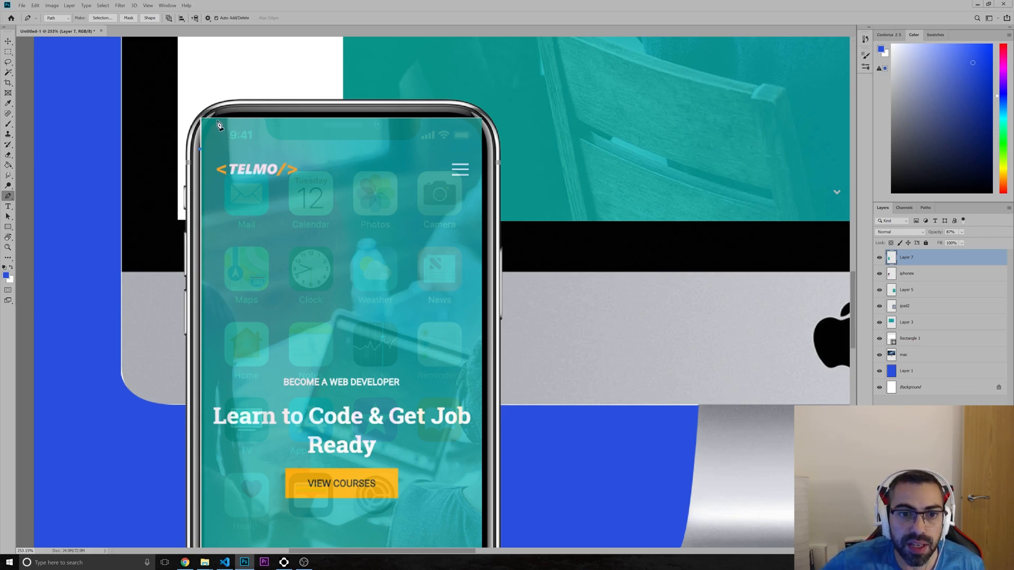
click(260, 118)
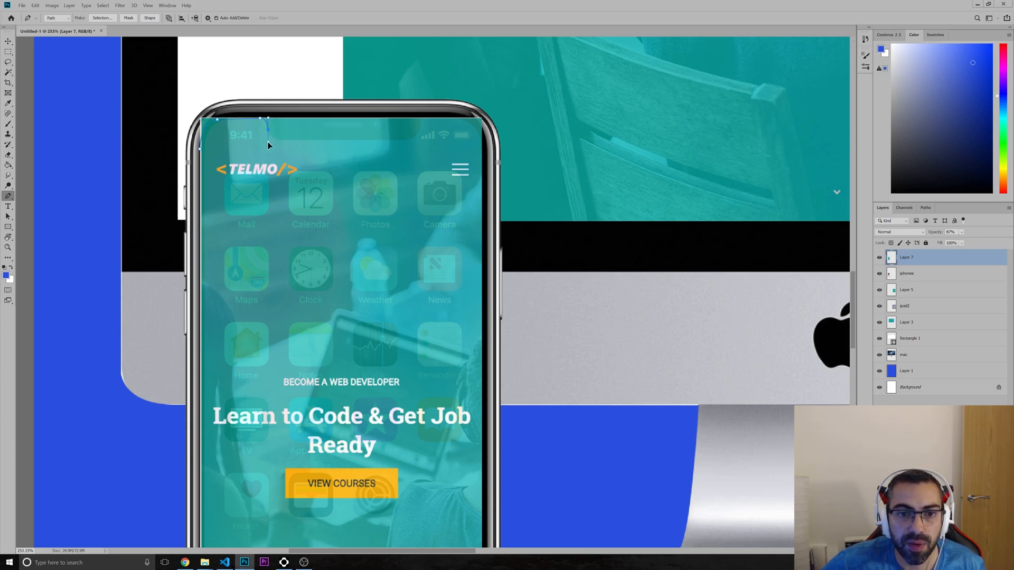
- Continue the path around the notch's left curves and along its lower edge
drag(268, 142, 267, 144)
alt+click(268, 130)
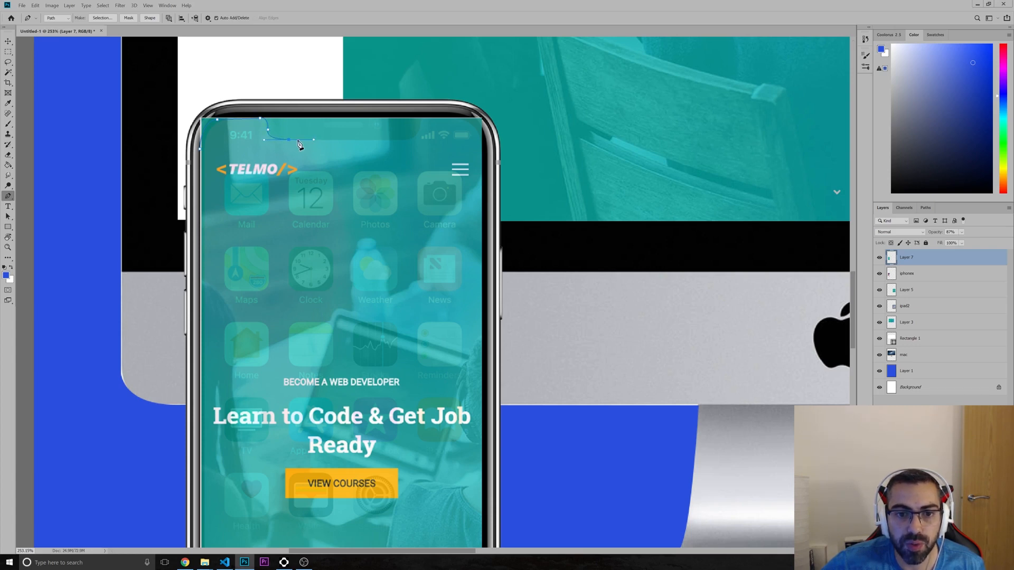
alt+click(288, 140)
click(407, 140)
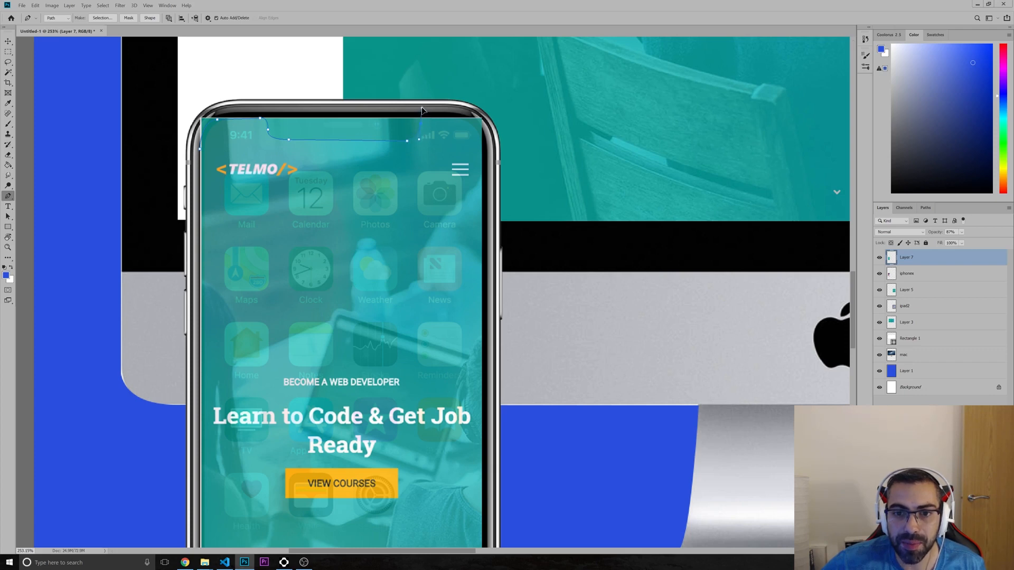
- Continue the path up the notch's right side, along the screen's top edge and around its upper-right corner
drag(422, 108, 422, 106)
alt+click(421, 124)
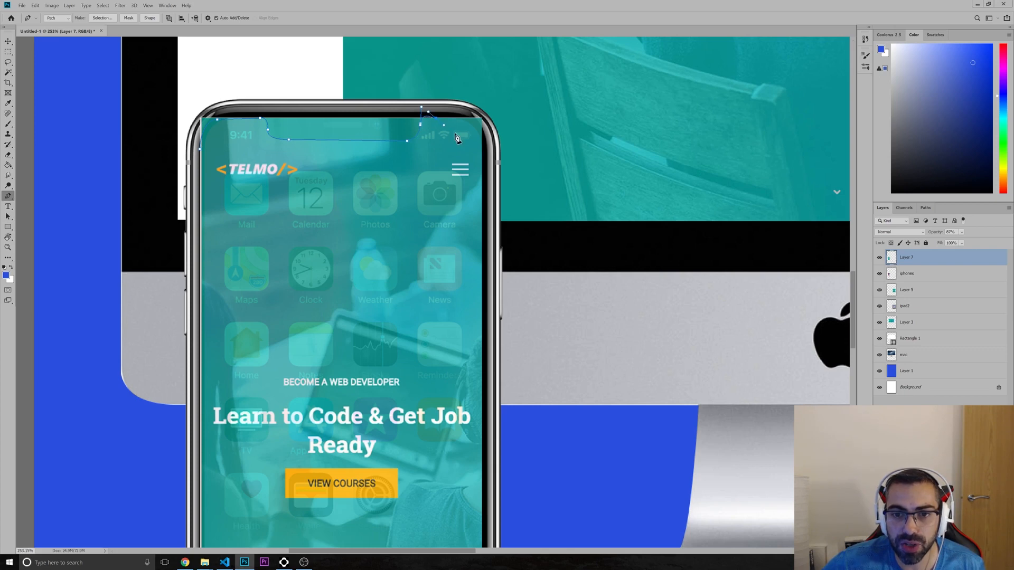
key(ctrl+z)
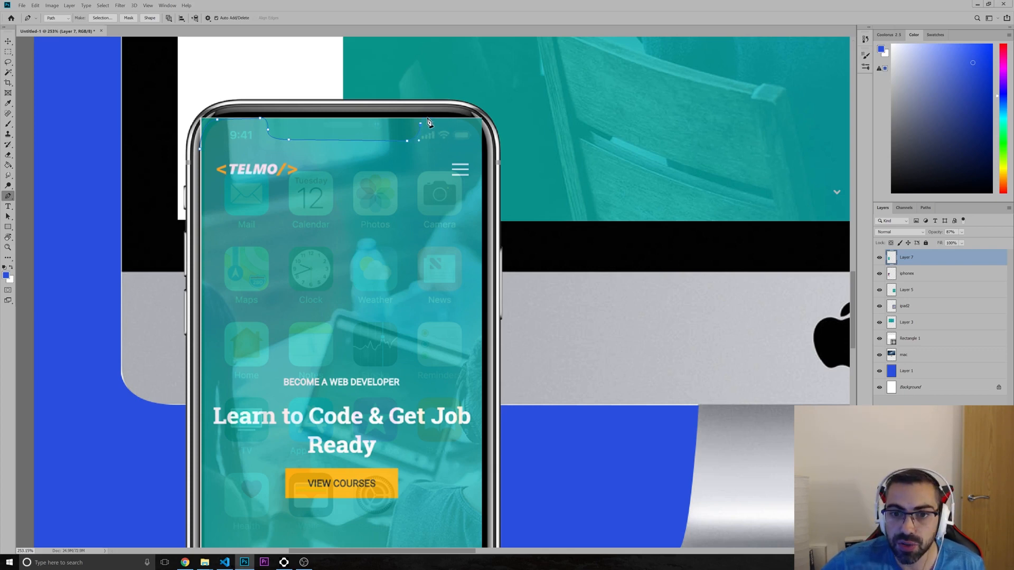
drag(432, 118, 444, 118)
key(ctrl+z)
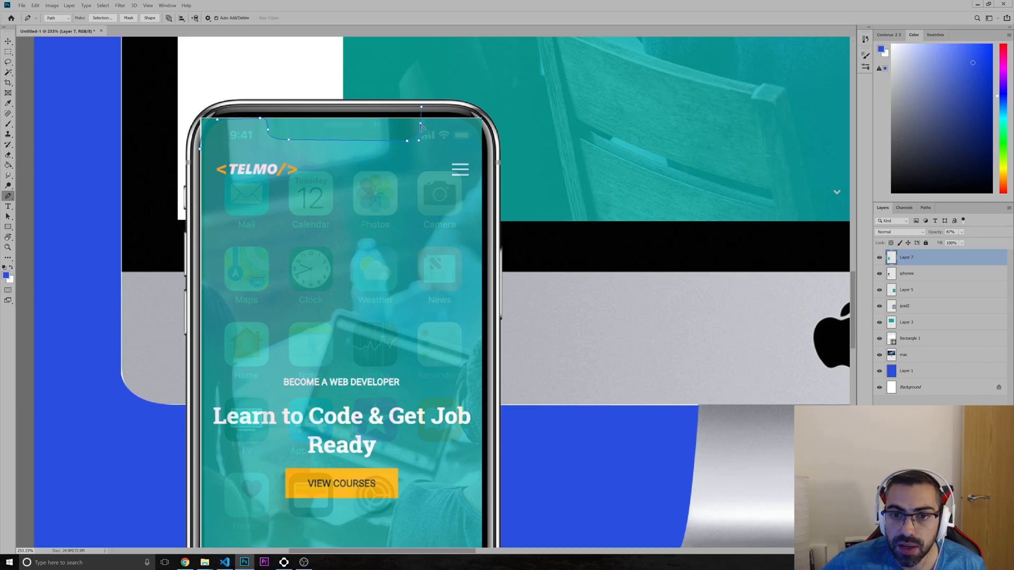
alt+click(420, 124)
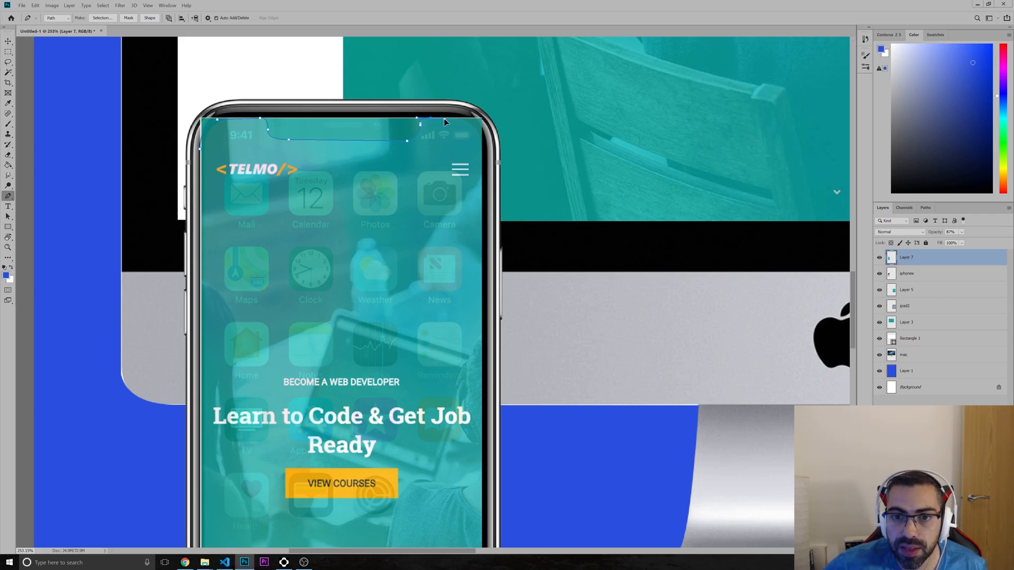
click(445, 118)
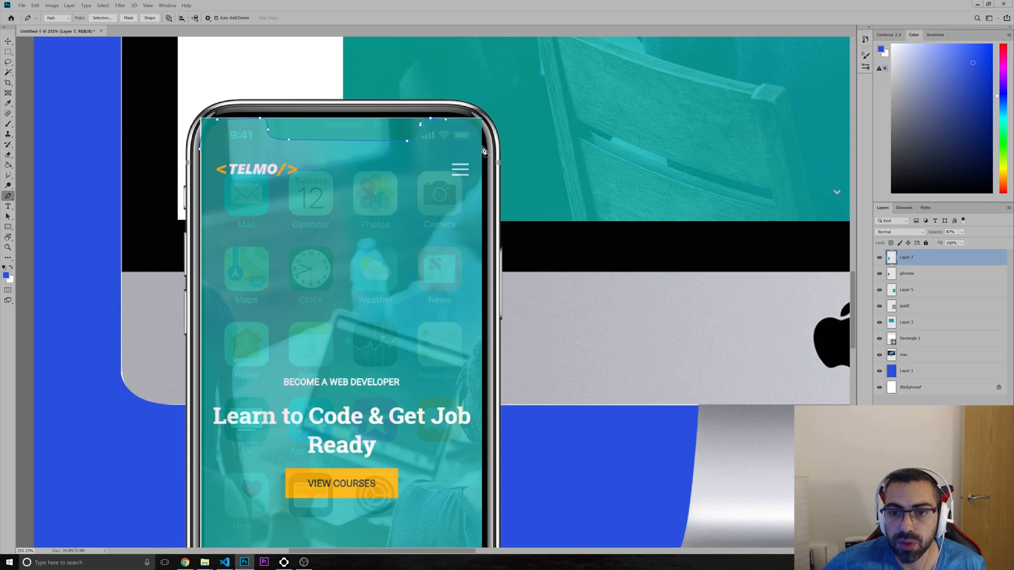
drag(483, 156, 483, 194)
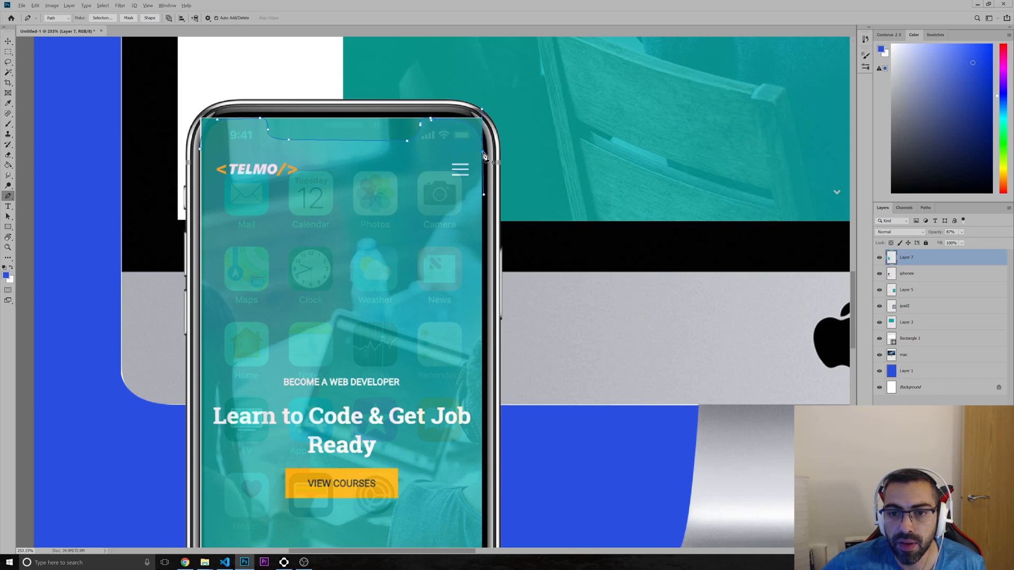
alt+click(483, 152)
- Close the path with a loop of points above the iPhone, ending at the starting anchor point
click(530, 87)
click(417, 70)
click(227, 68)
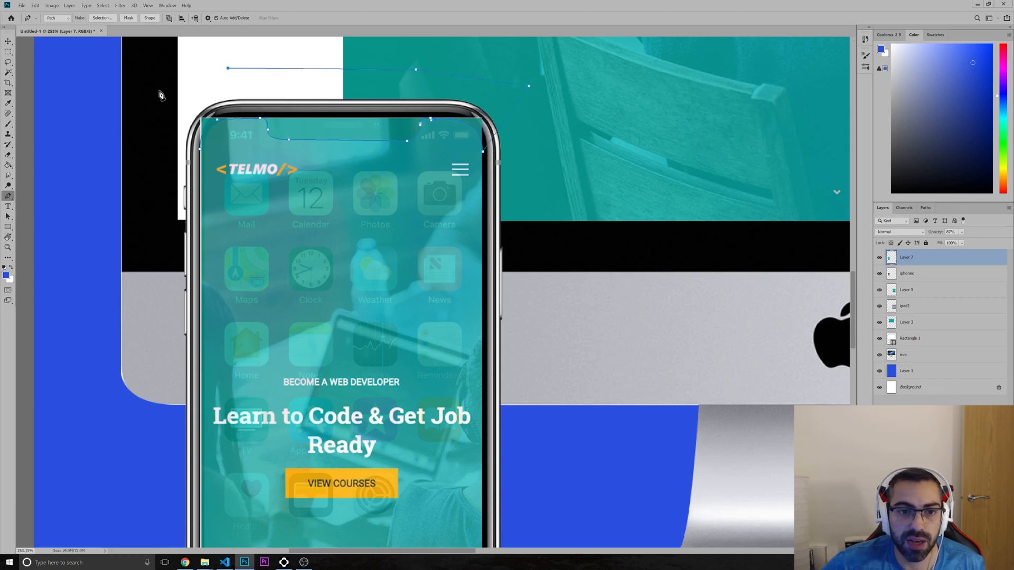
click(159, 90)
click(201, 151)
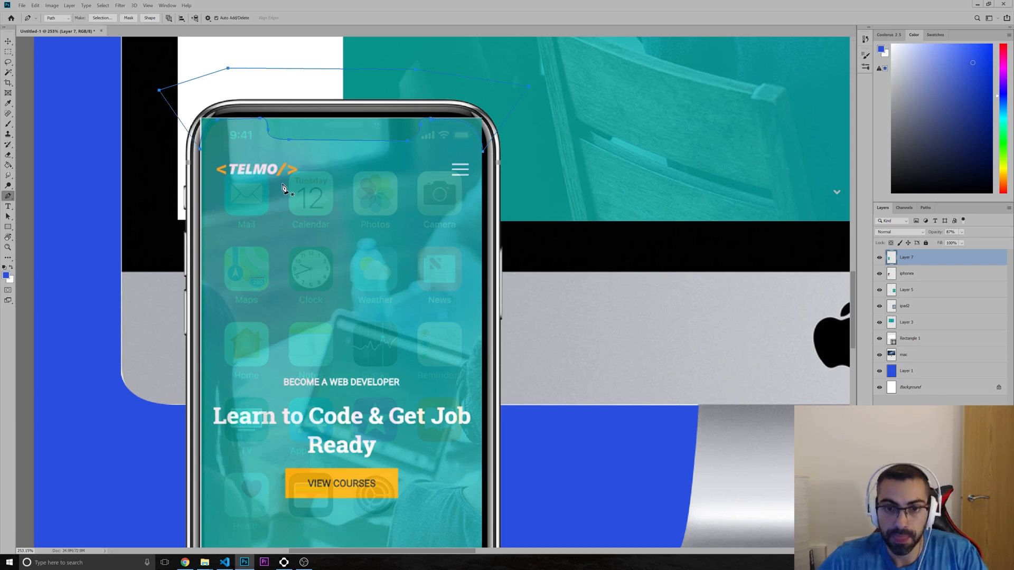
- Make a new anti-aliased selection from the closed path and delete the preview area covering the notch and upper corners
key(Return)
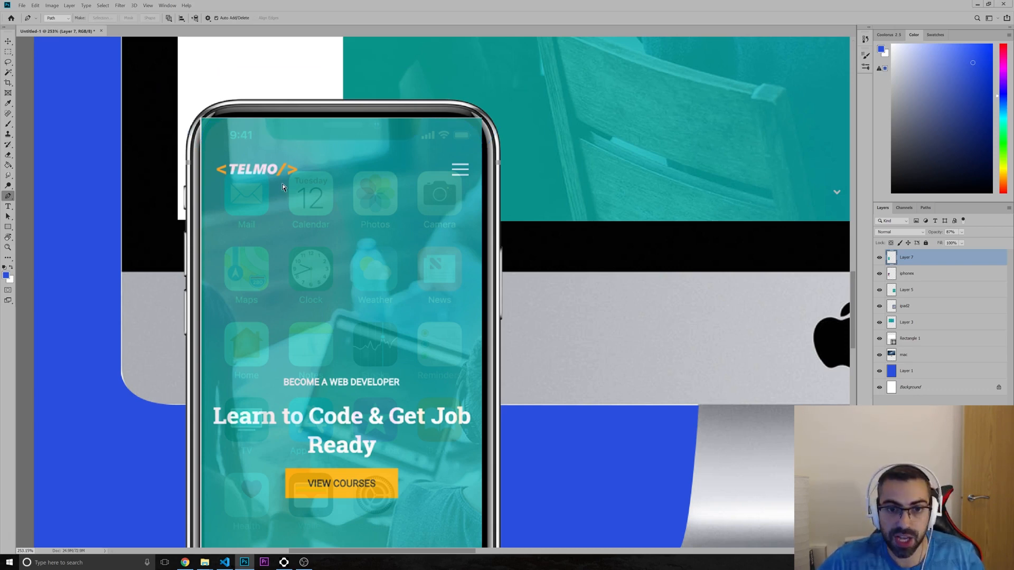
key(ctrl+z)
right_click(300, 95)
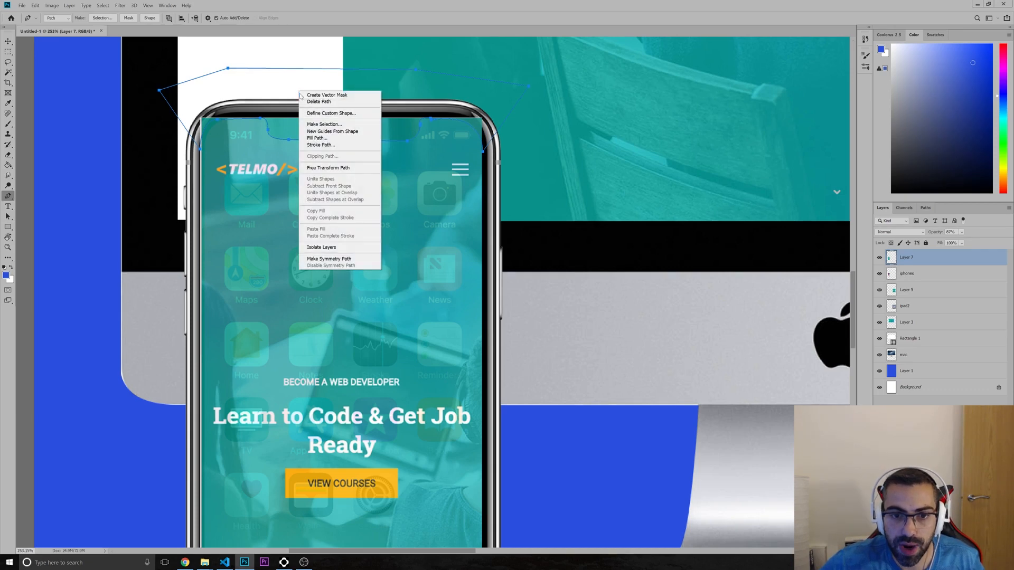
click(324, 124)
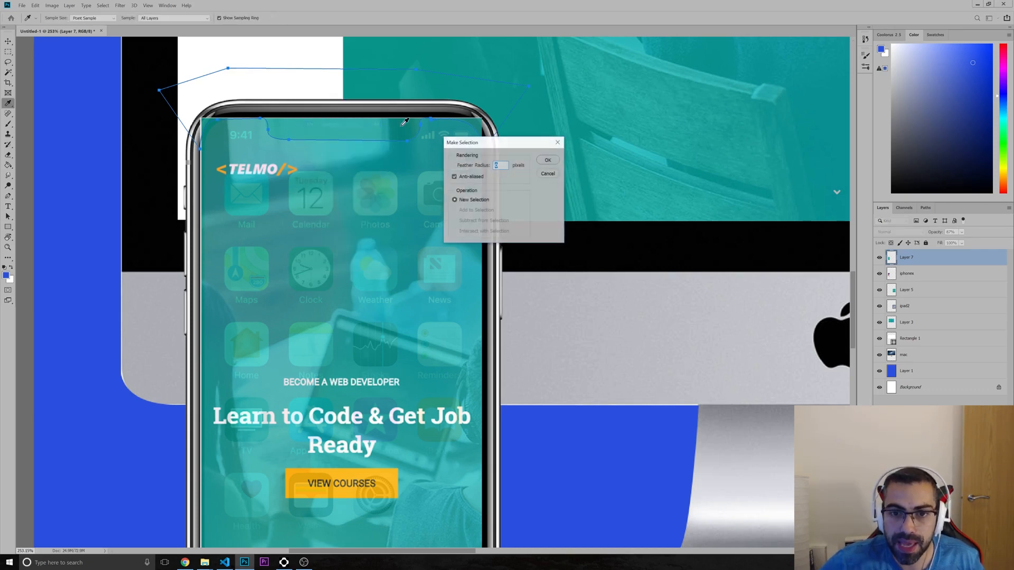
click(546, 160)
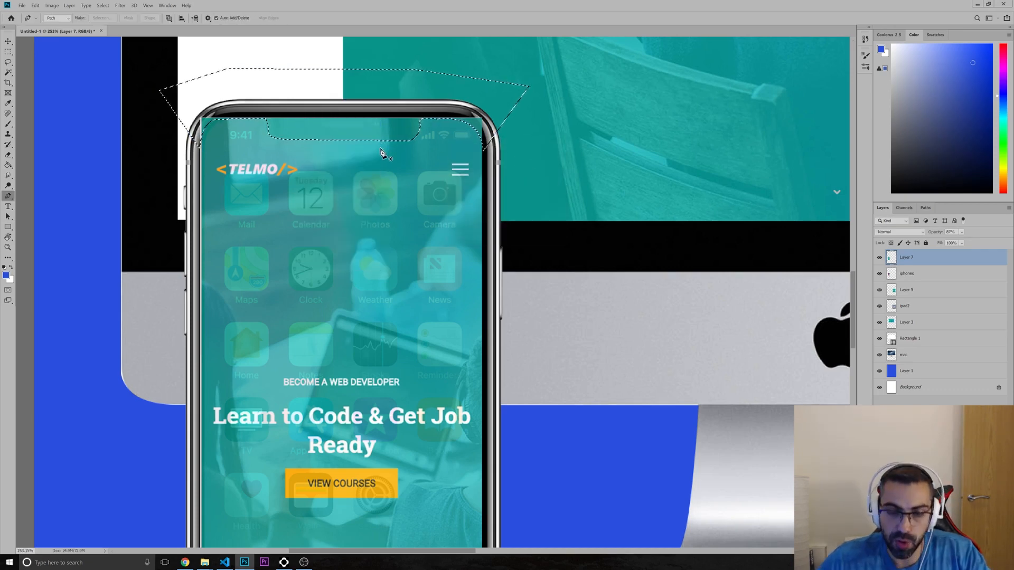
key(Delete)
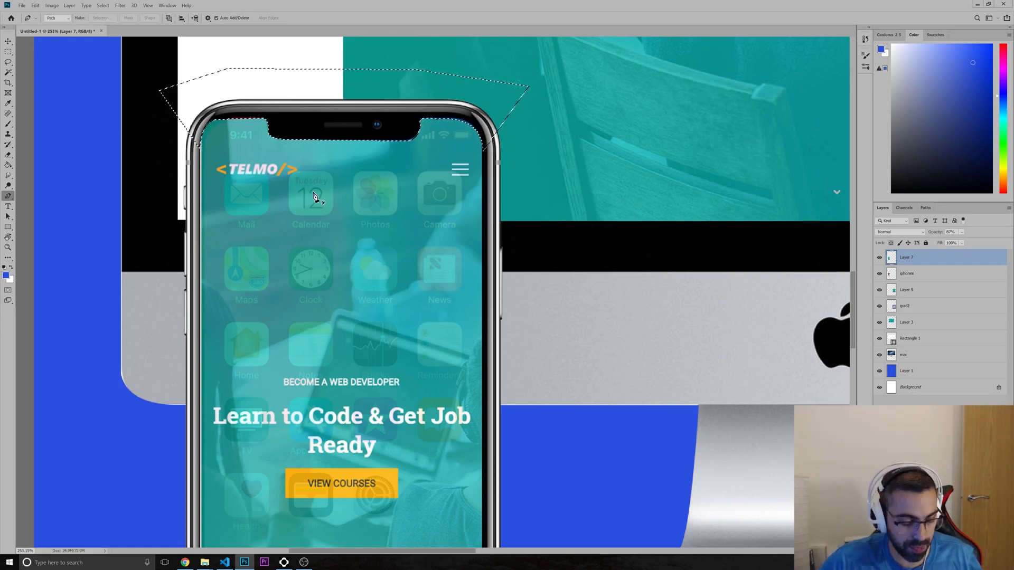
- Clear the active selection and switch to the Eraser Tool for cleaning up the iPhone preview's lower corners
click(102, 5)
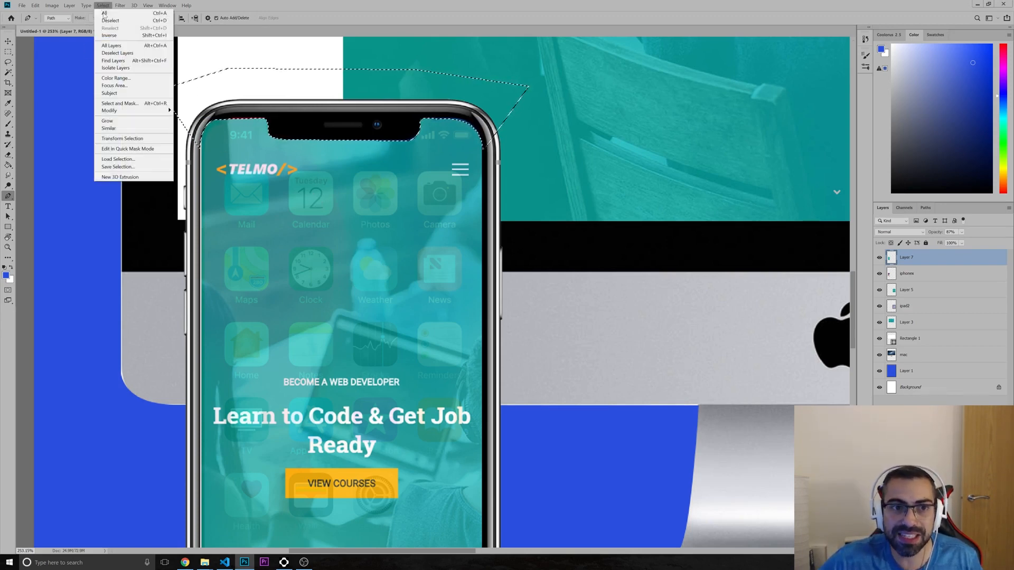
click(111, 21)
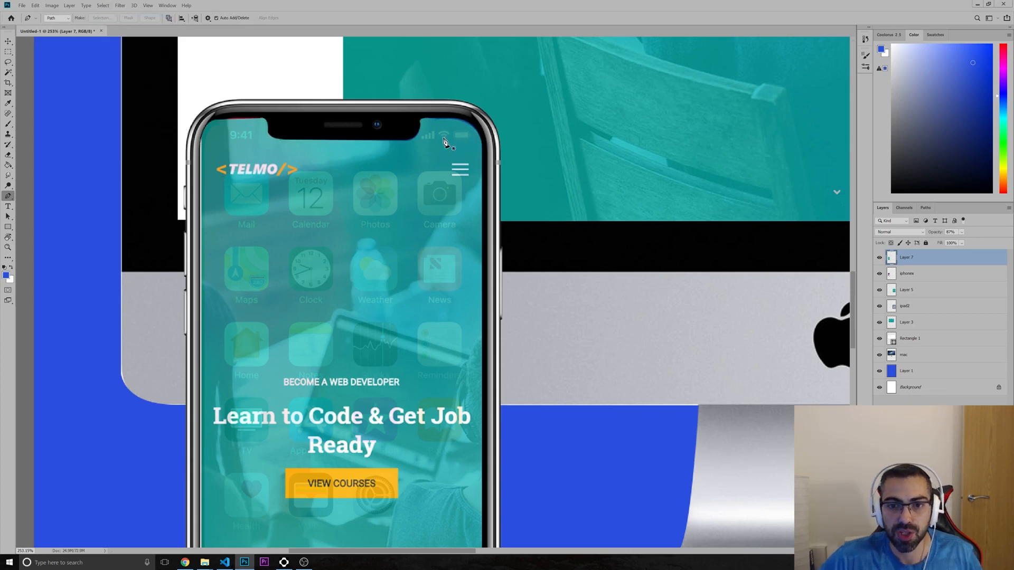
scroll(375, 338, down, 3)
scroll(368, 361, down, 6)
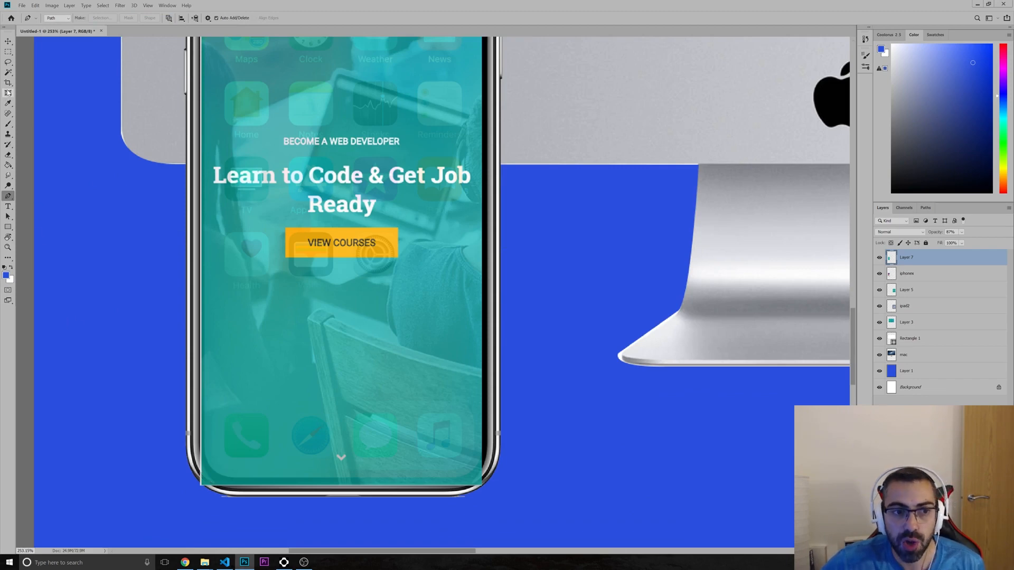
click(9, 167)
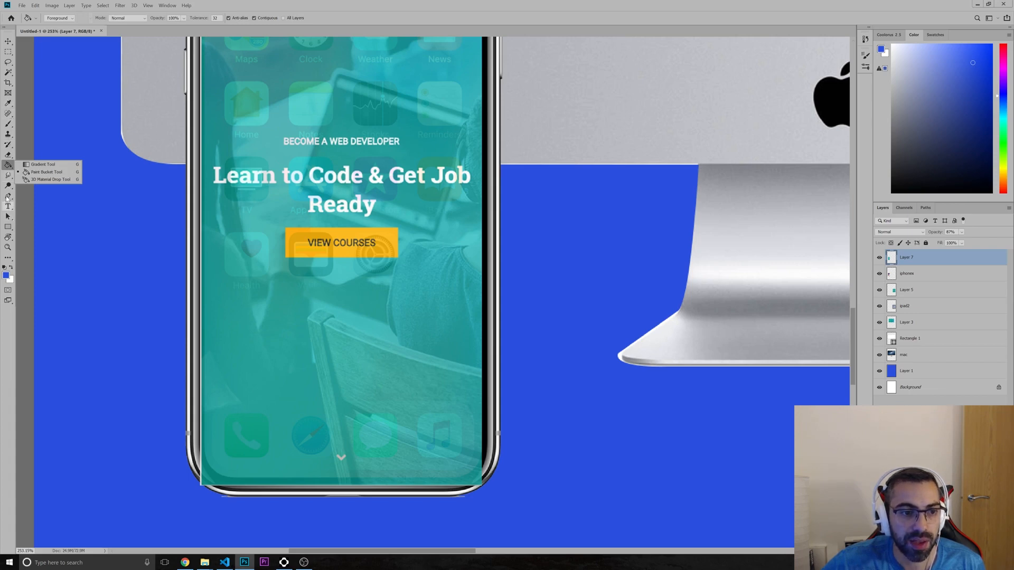
click(8, 156)
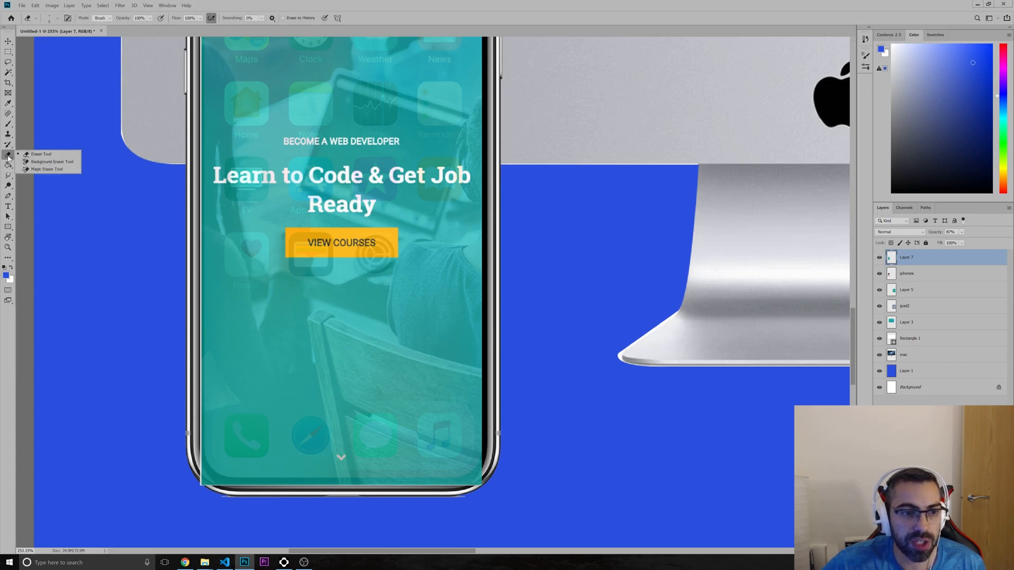
click(37, 154)
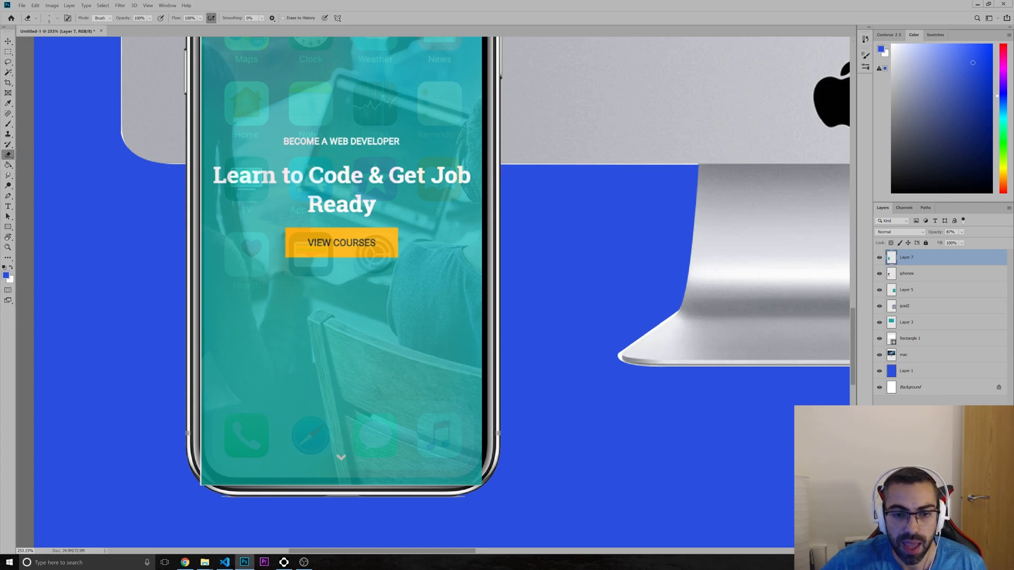
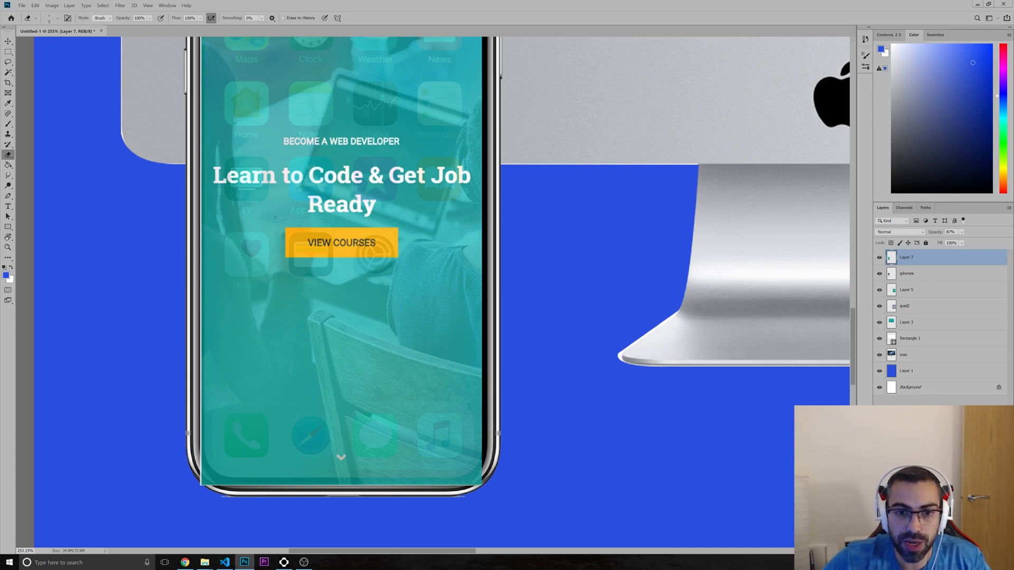
- Adjust the eraser brush size and erase the website preview overhanging the iPhone screen's lower-left corner
key(bracketright)
key(bracketright)
key(bracketright)
key(bracketright)
key(bracketright)
key(bracketright)
key(bracketright)
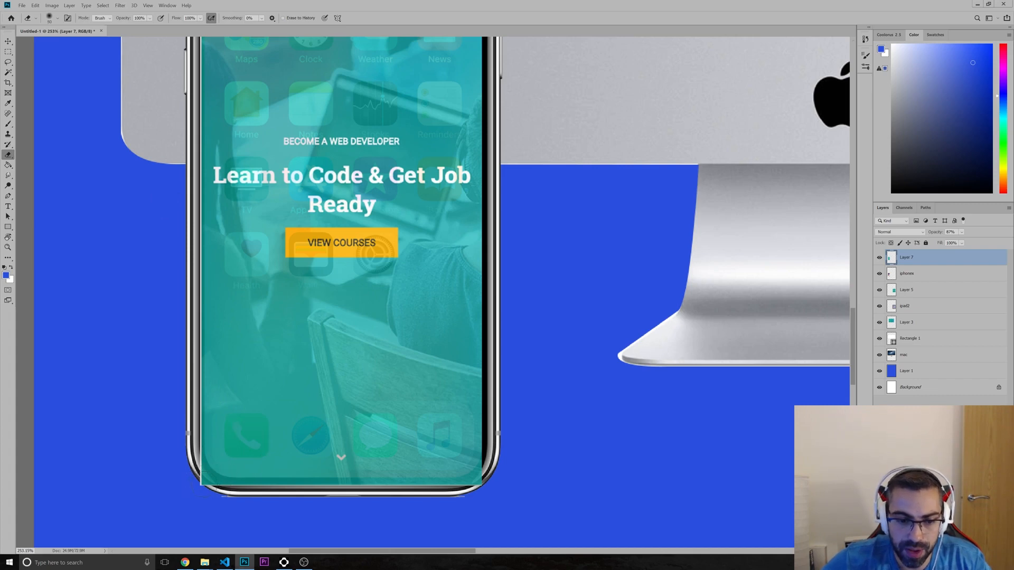
key(bracketleft)
key(bracketleft)
key(bracketleft)
mouse_move(194, 466)
mouse_down()
mouse_move(200, 459)
mouse_move(194, 478)
mouse_up()
key(bracketleft)
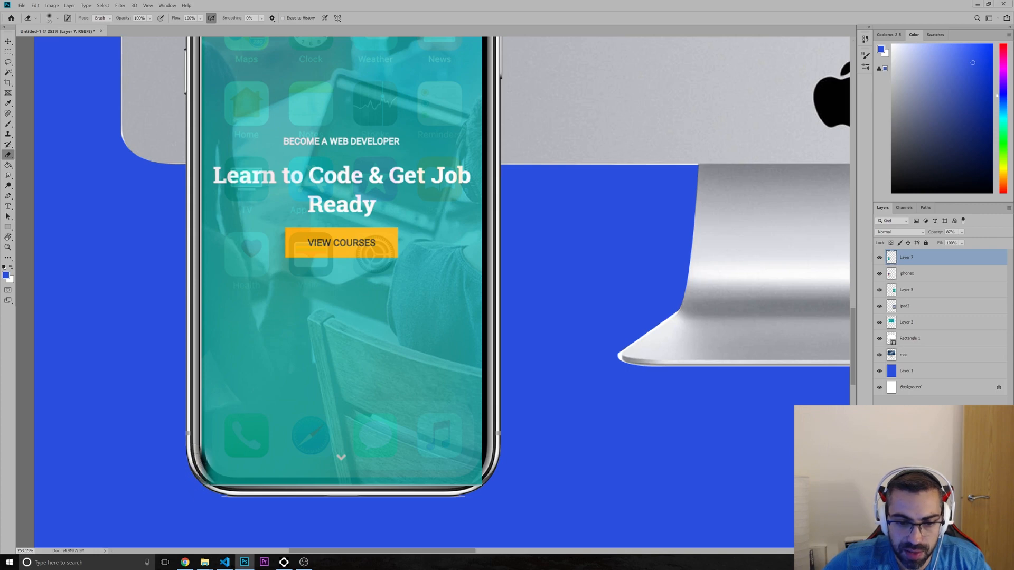
drag(220, 485, 210, 477)
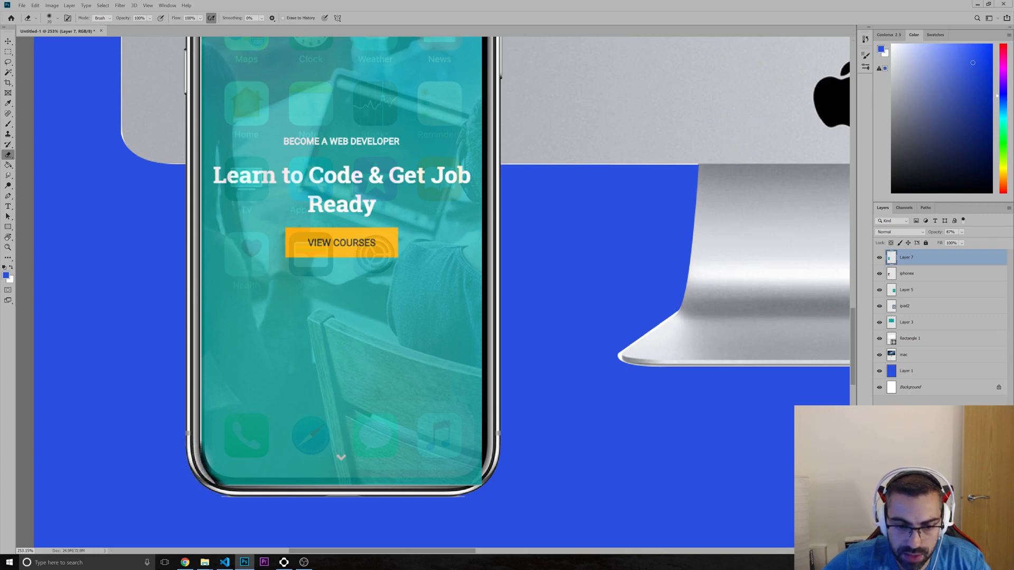
mouse_move(222, 489)
mouse_down()
mouse_move(222, 480)
mouse_move(283, 482)
mouse_move(230, 482)
mouse_up()
- Erase the preview's excess along the iPhone screen's bottom edge and around its lower-right corner
mouse_move(304, 485)
mouse_down()
mouse_move(365, 486)
mouse_move(356, 489)
mouse_up()
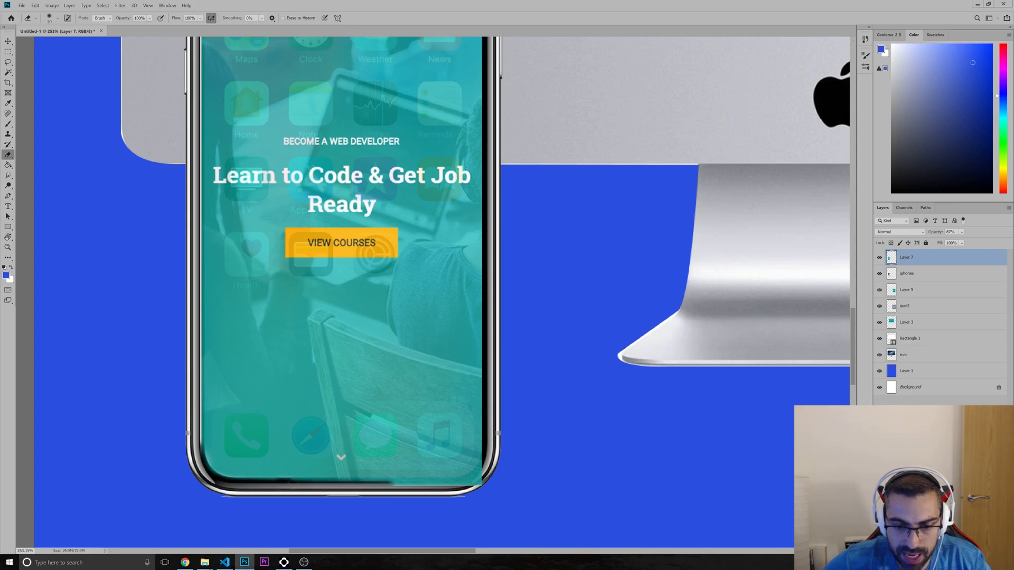
mouse_move(290, 482)
mouse_down()
mouse_move(478, 482)
mouse_move(400, 487)
mouse_up()
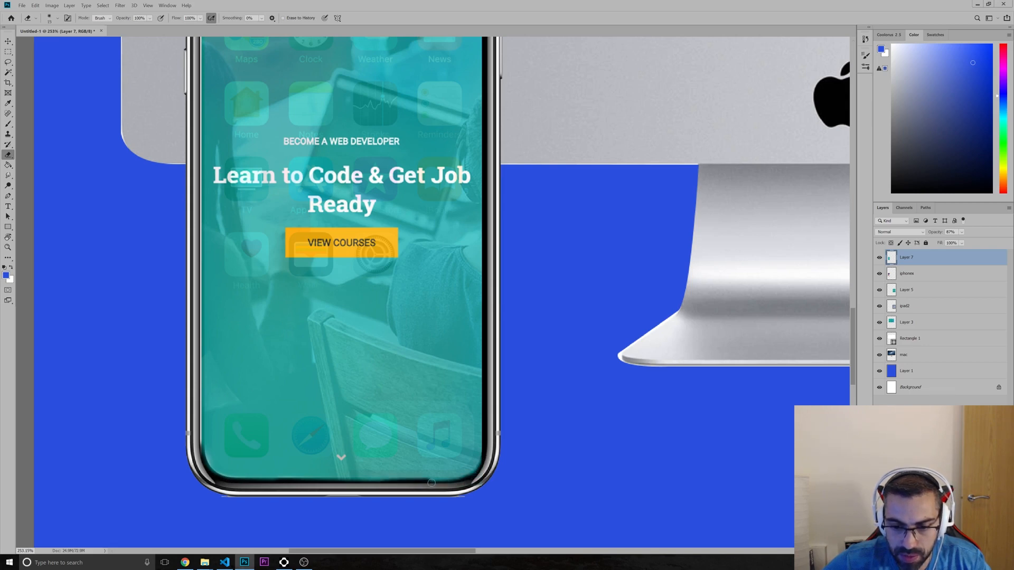
key(ctrl+z)
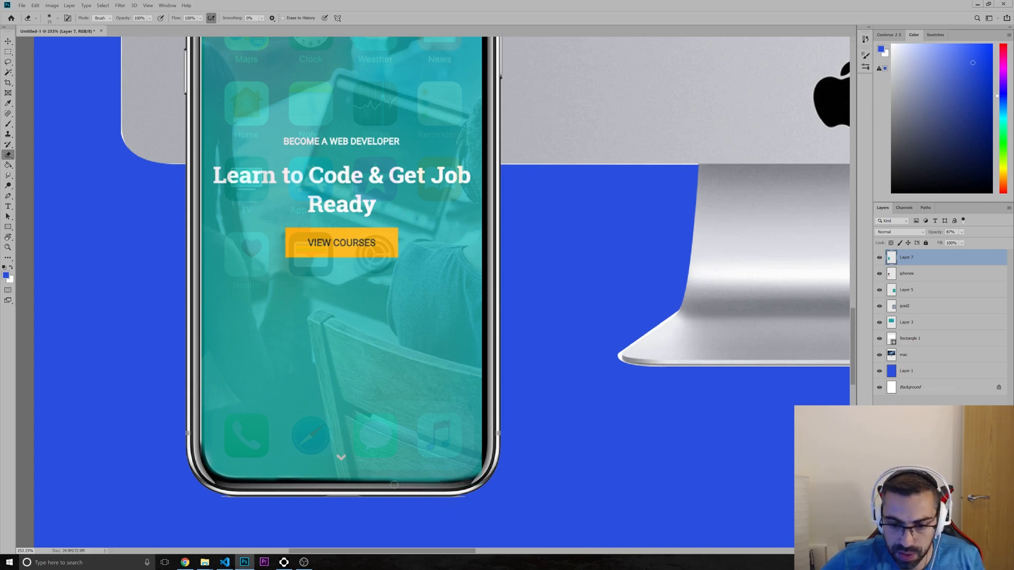
mouse_move(396, 484)
mouse_down()
mouse_move(463, 485)
mouse_move(486, 456)
mouse_move(468, 480)
mouse_move(431, 488)
mouse_up()
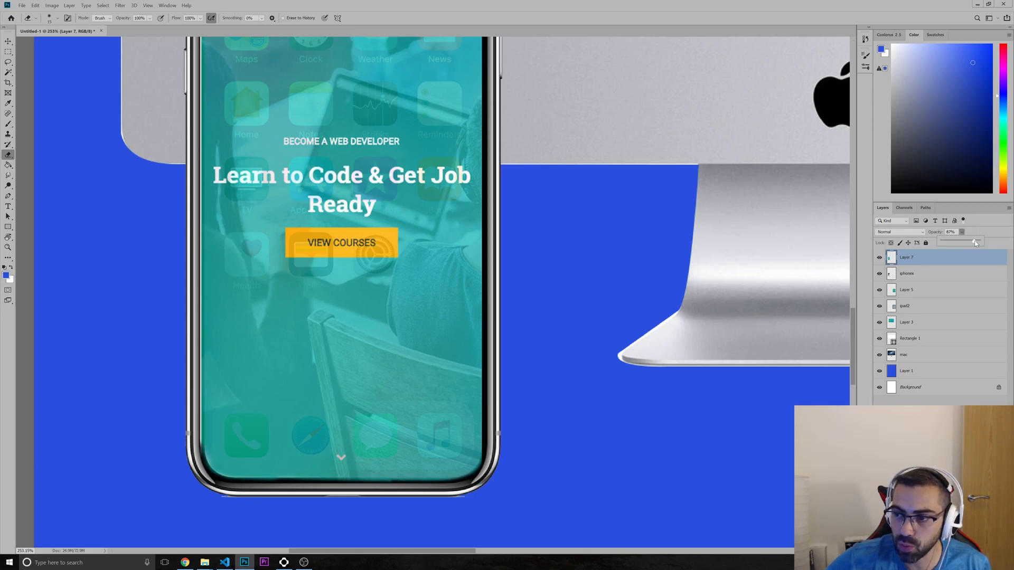
- Set the iPhone website preview layer's opacity to 100%
drag(976, 242, 980, 242)
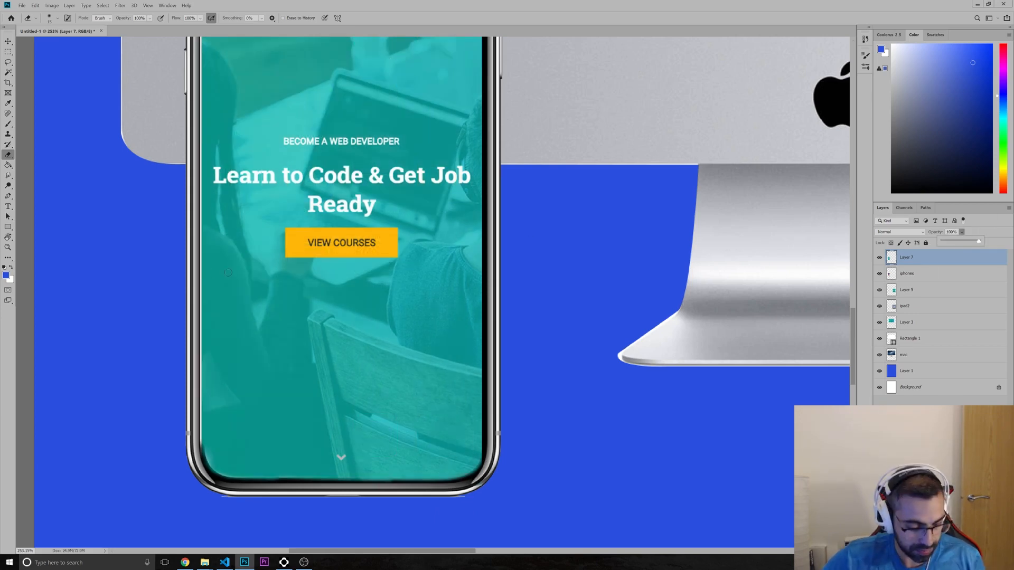
key(z)
mouse_move(435, 232)
mouse_down()
mouse_move(420, 235)
mouse_move(460, 240)
mouse_up()
key(space)
drag(550, 238, 404, 334)
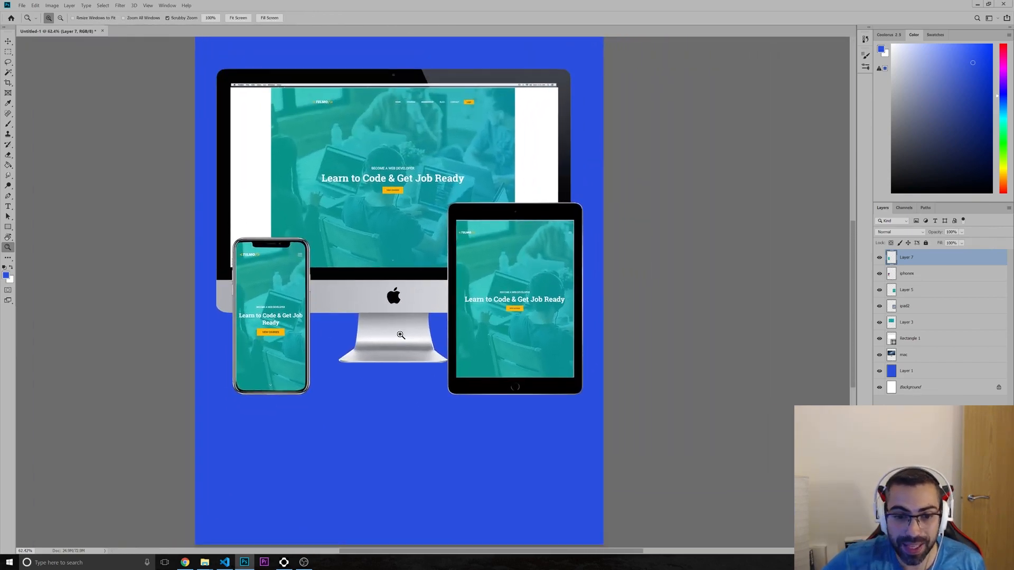
- Hide the blue Layer 1 and the white Background layer so the devices sit on transparency
scroll(420, 350, down, 1)
scroll(420, 351, up, 3)
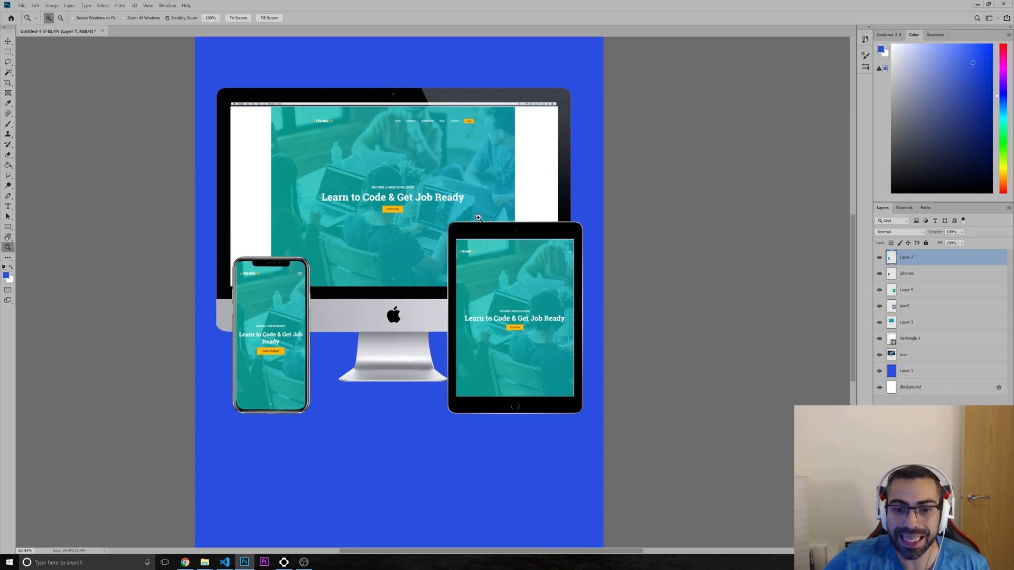
click(879, 372)
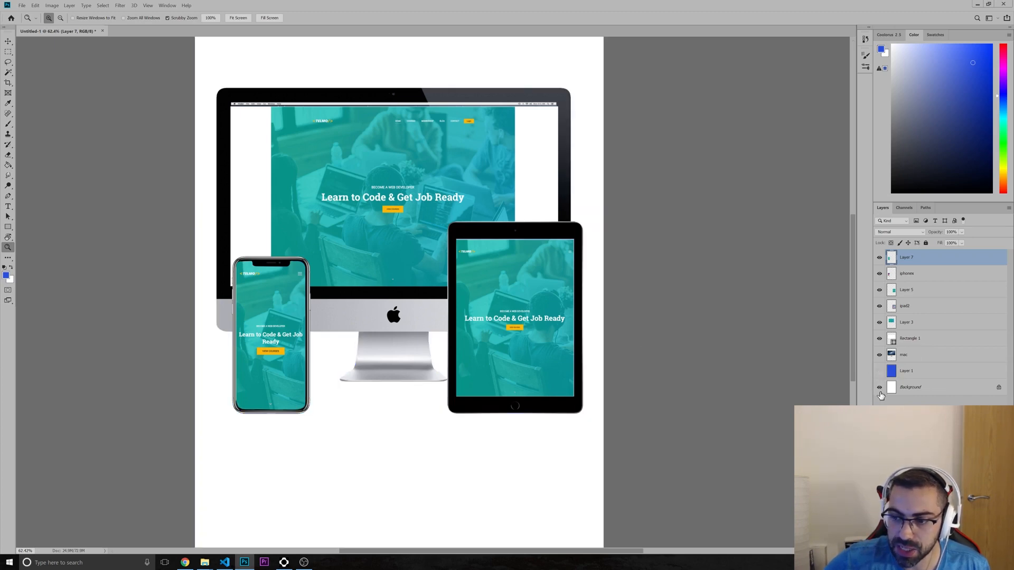
click(880, 387)
click(885, 391)
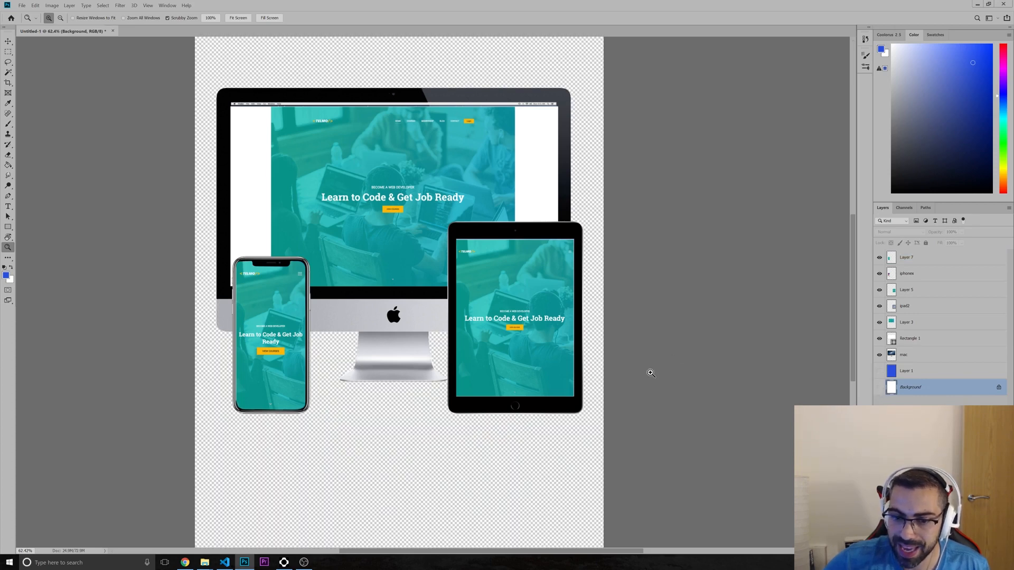
- Crop the canvas with the Crop Tool, trimming the empty space above and below the three devices
scroll(550, 354, down, 1)
scroll(528, 359, up, 3)
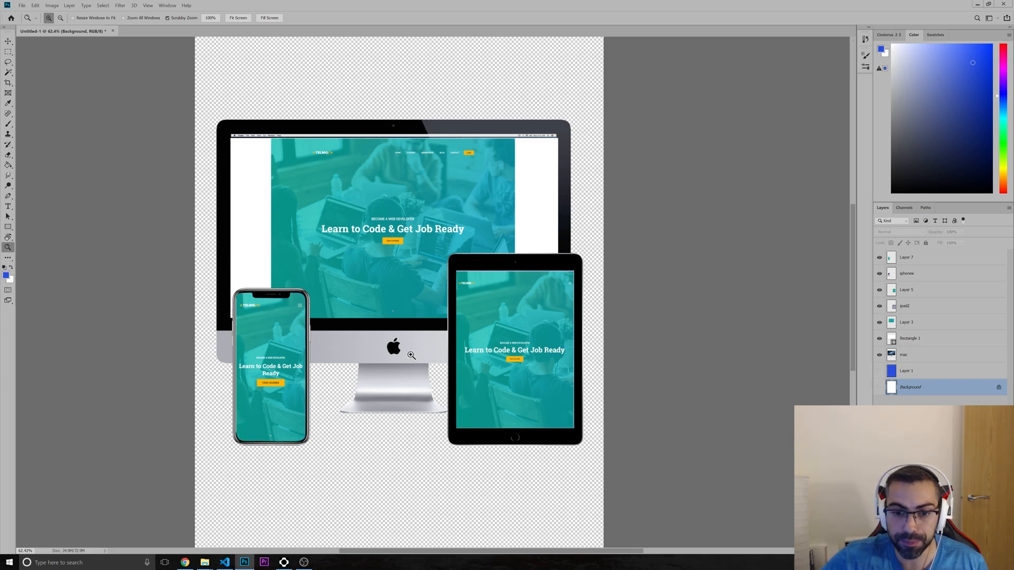
scroll(371, 441, down, 1)
scroll(458, 436, down, 1)
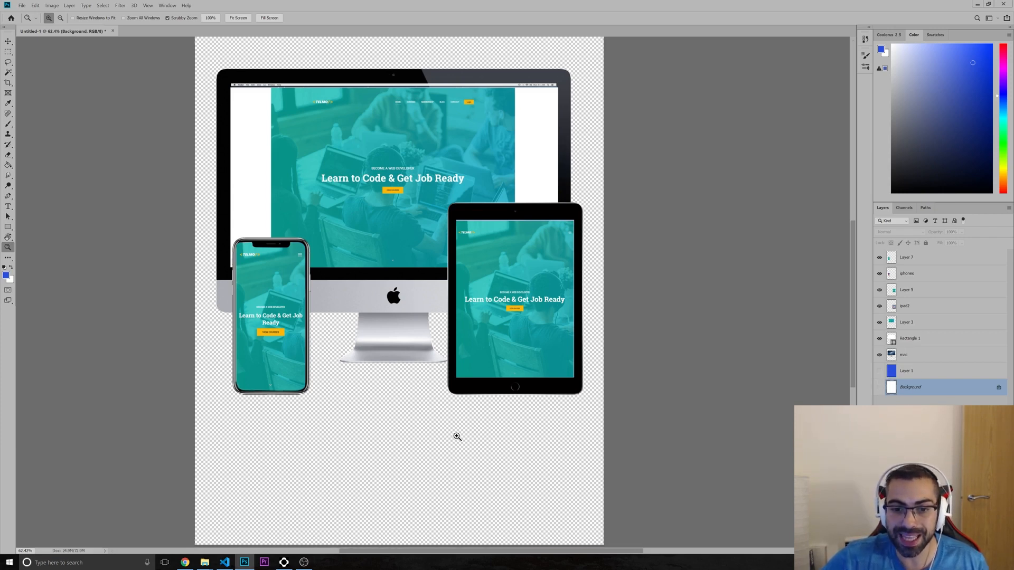
scroll(458, 437, up, 1)
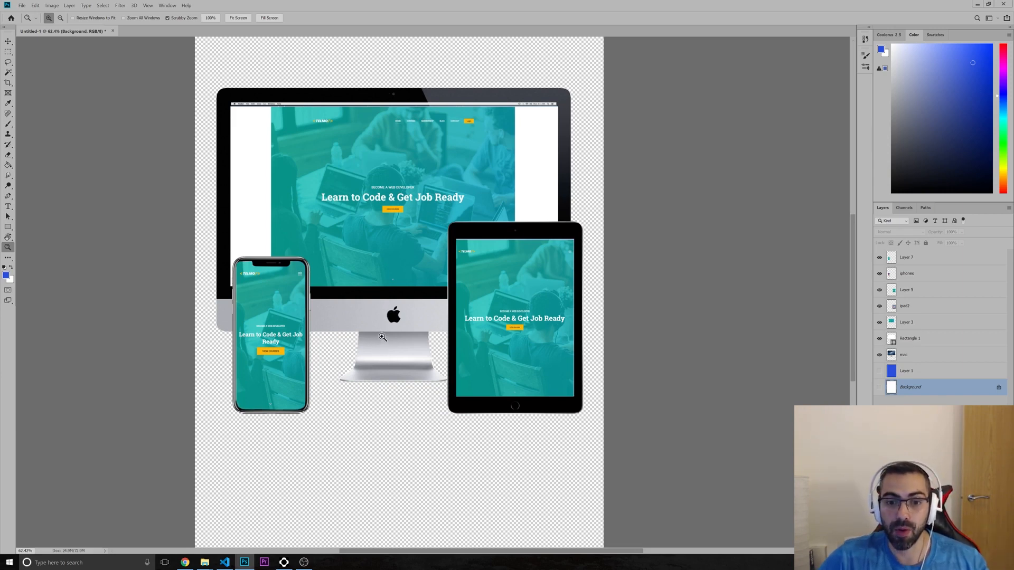
scroll(315, 354, down, 2)
mouse_move(413, 378)
mouse_down()
mouse_move(398, 379)
mouse_move(408, 378)
mouse_up()
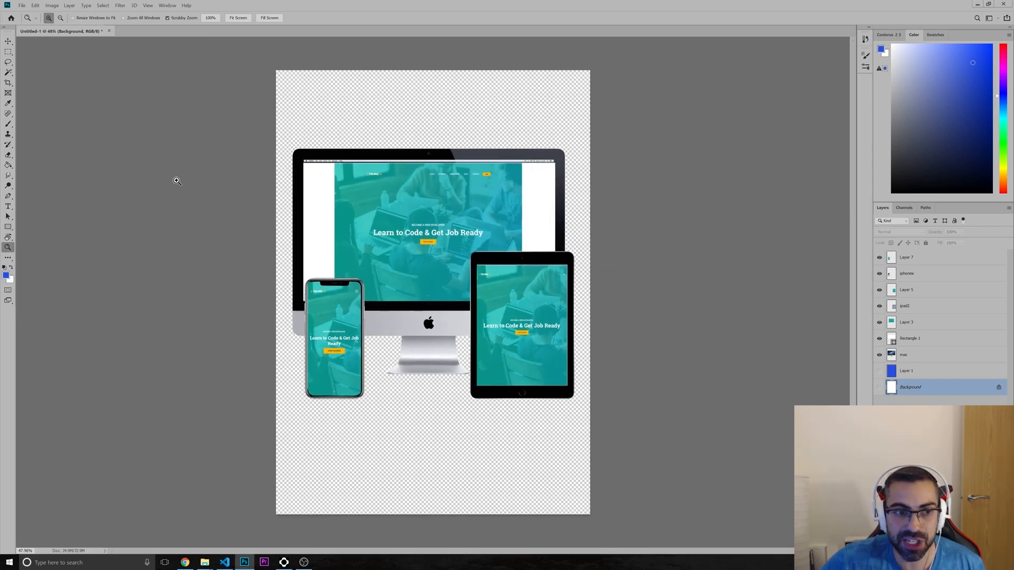
click(8, 84)
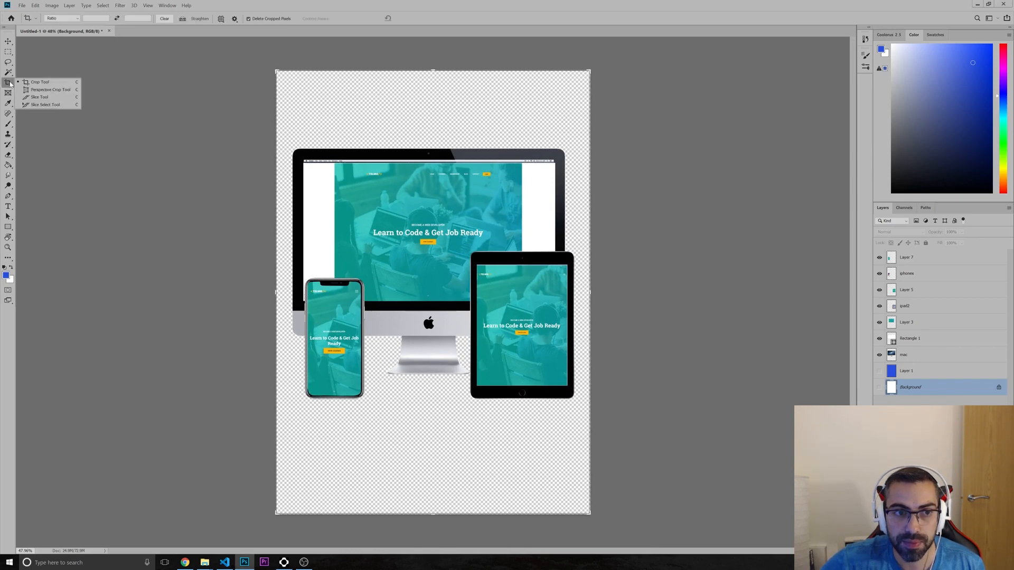
click(42, 83)
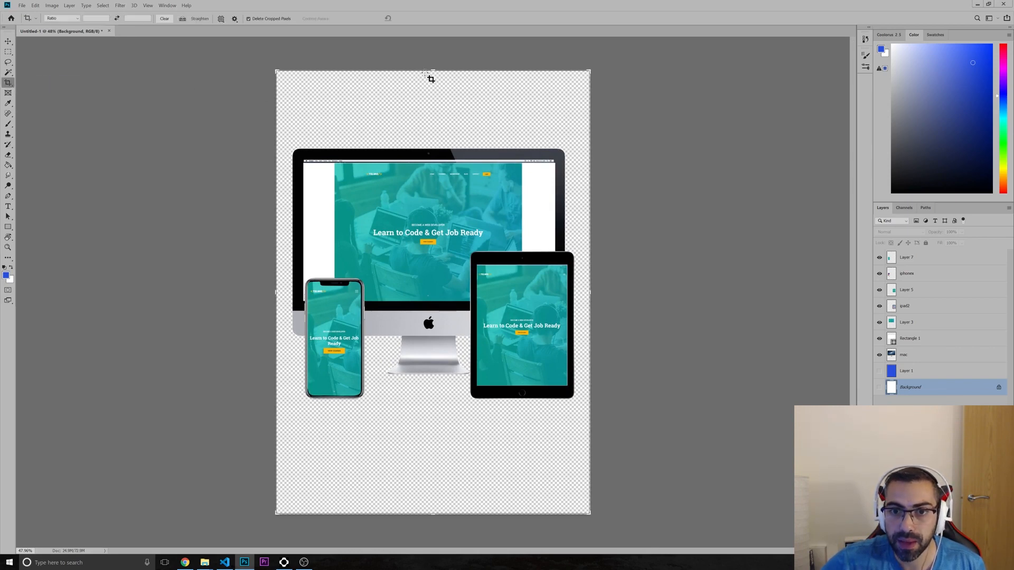
drag(433, 71, 430, 107)
drag(438, 480, 437, 422)
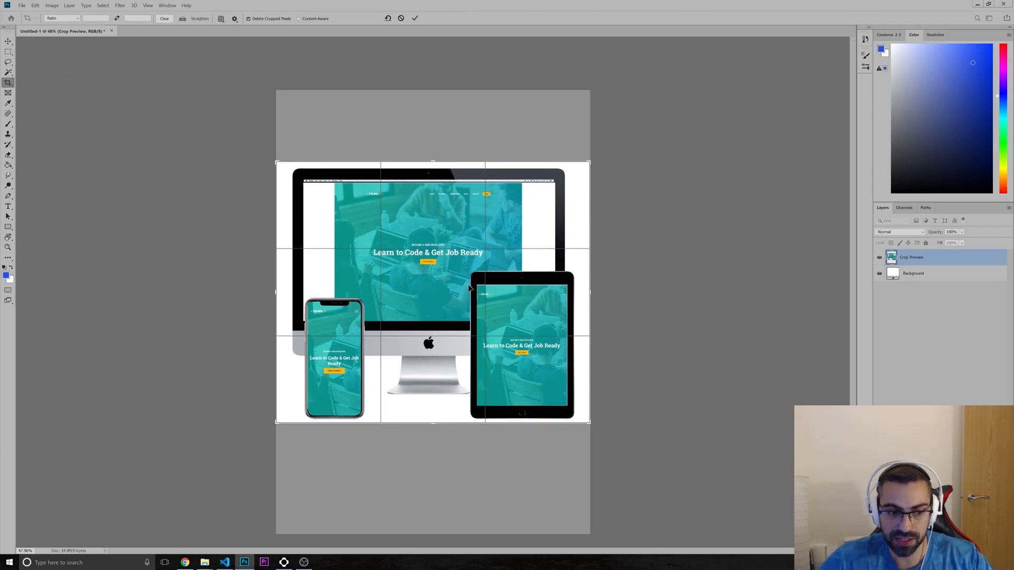
key(Return)
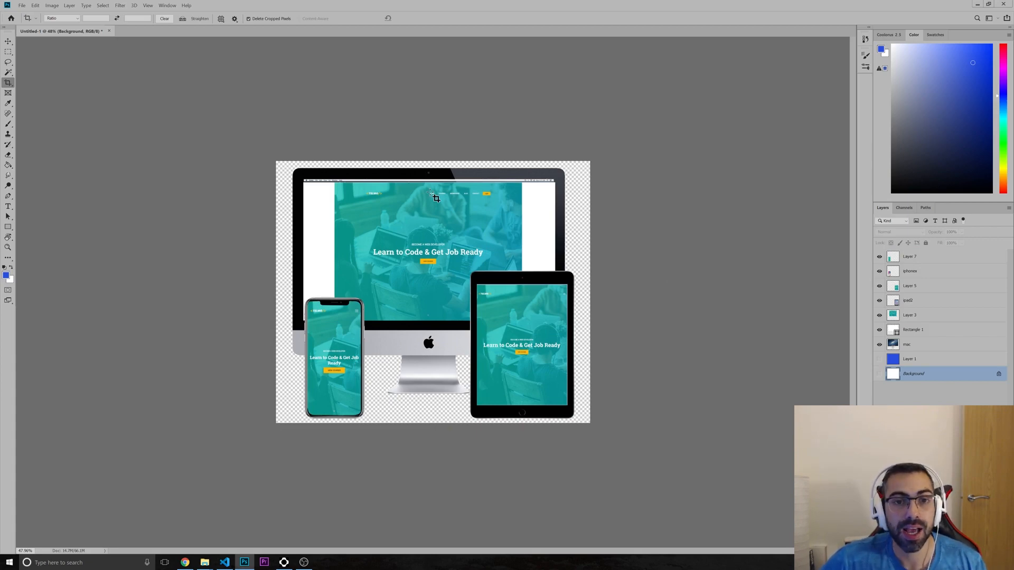
- Save the mockup as a JPEG named portfolio in the design folder, using Medium quality and the Baseline ("Standard") format
click(22, 5)
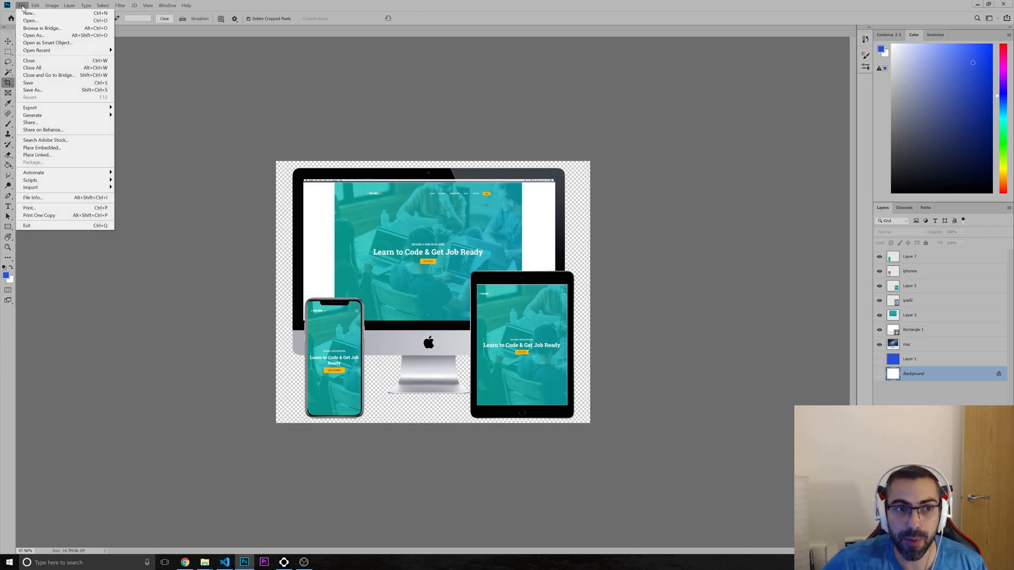
click(32, 90)
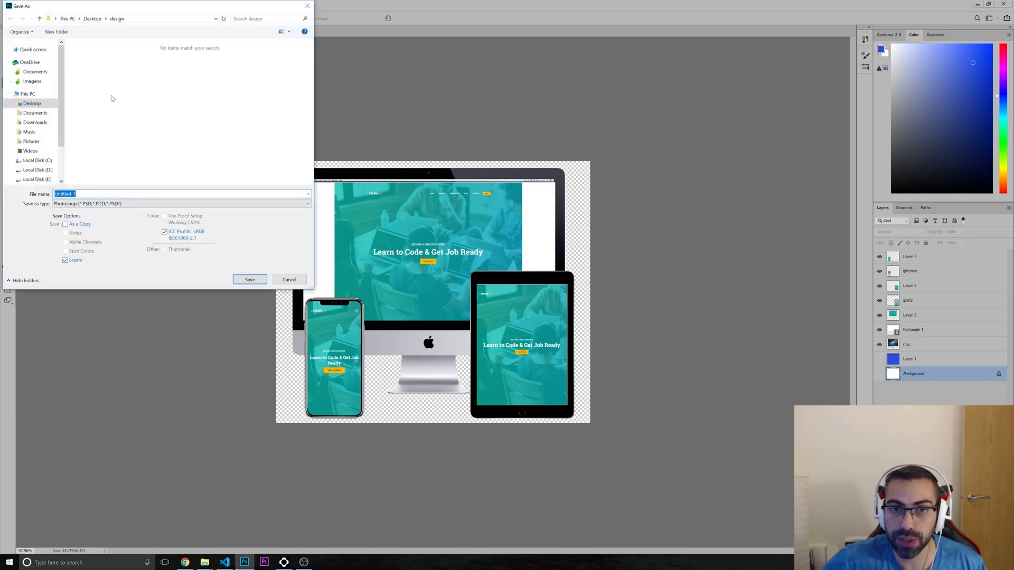
click(86, 204)
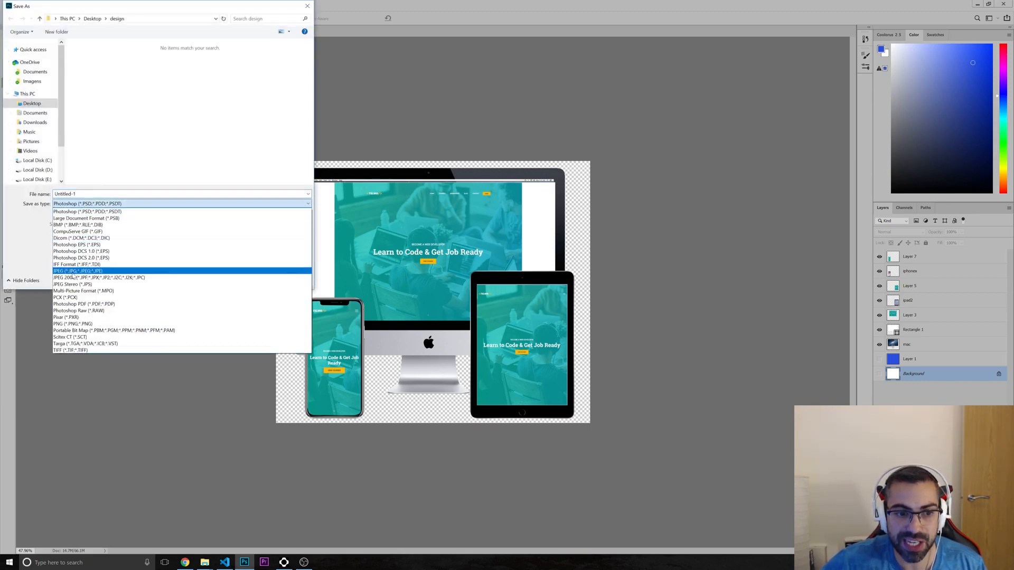
click(78, 273)
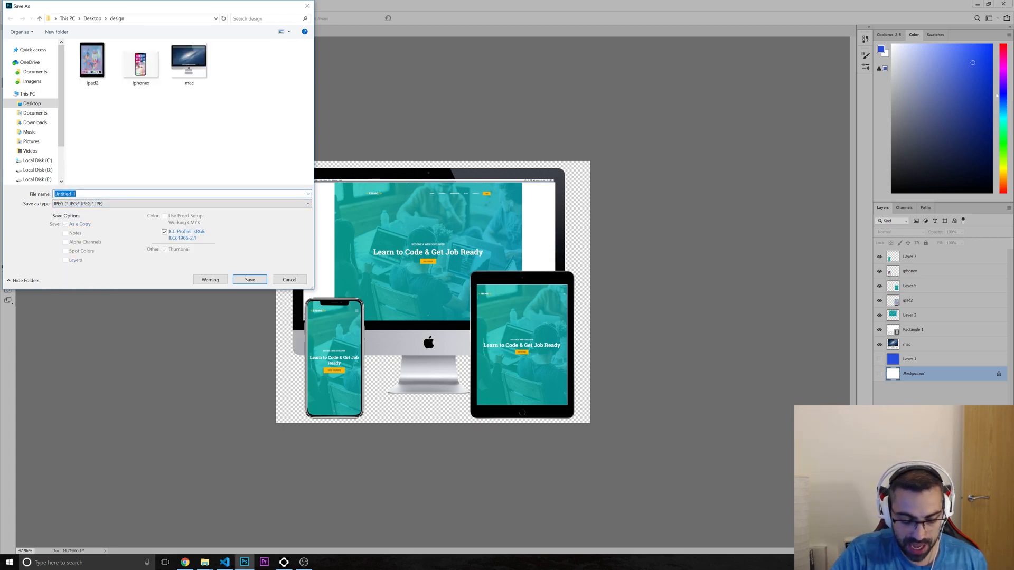
text(my)
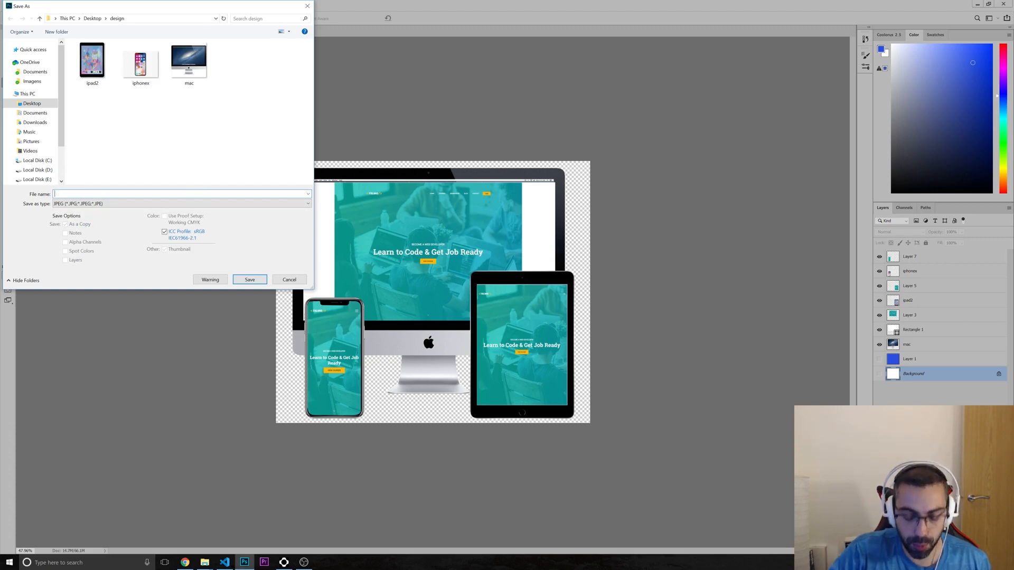
text(portfoli)
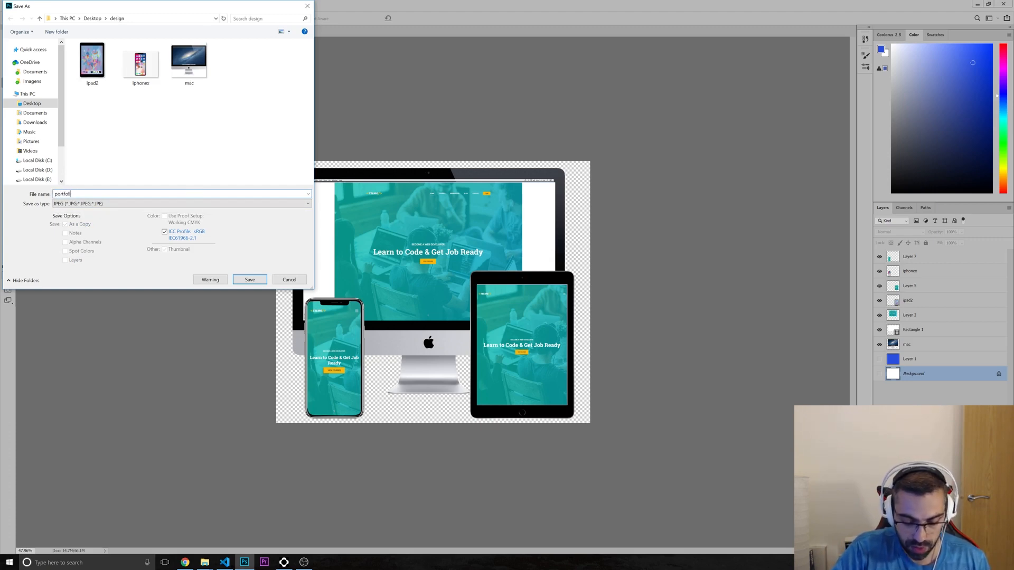
text(o)
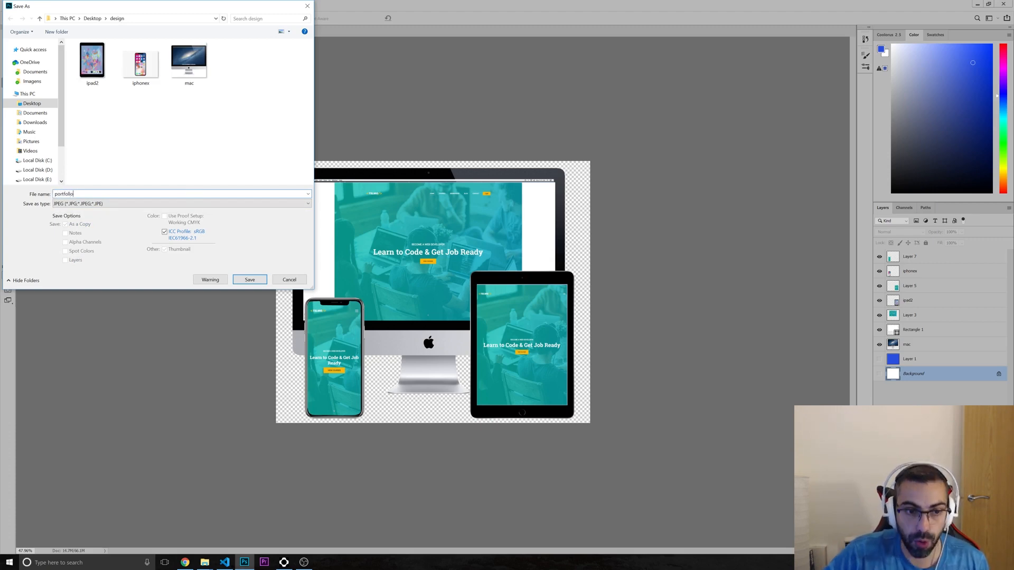
click(250, 282)
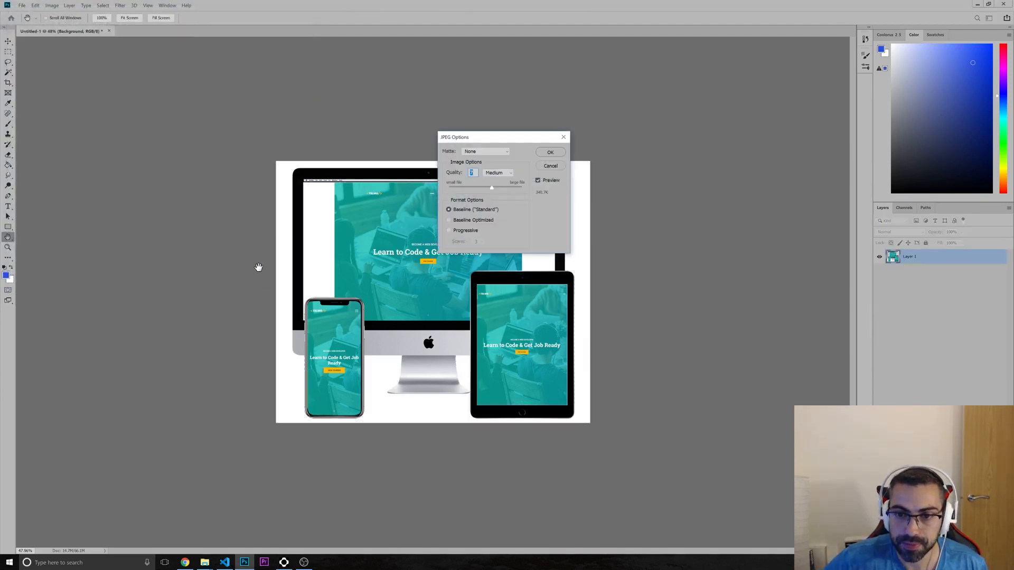
drag(492, 188, 491, 189)
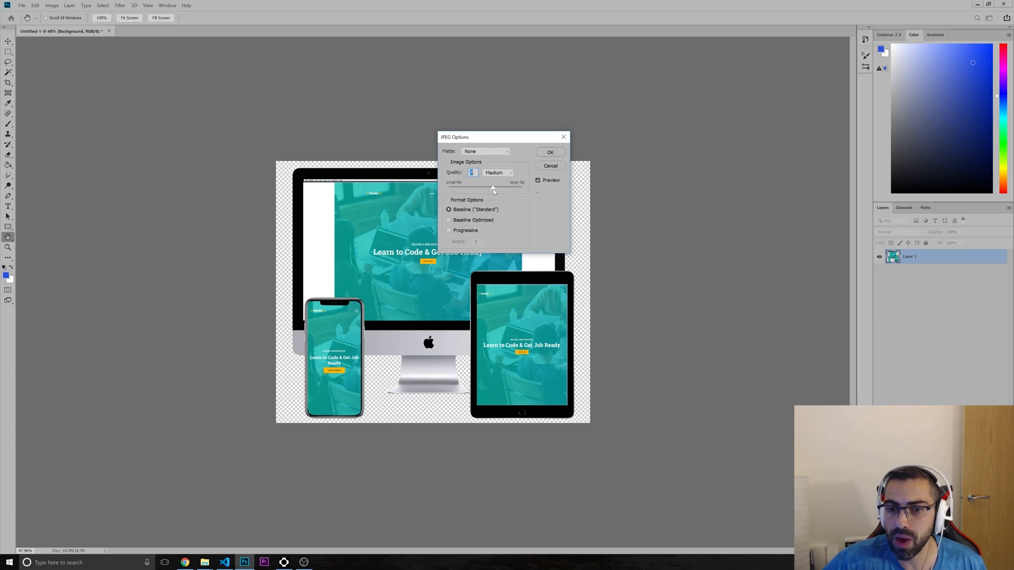
click(550, 155)
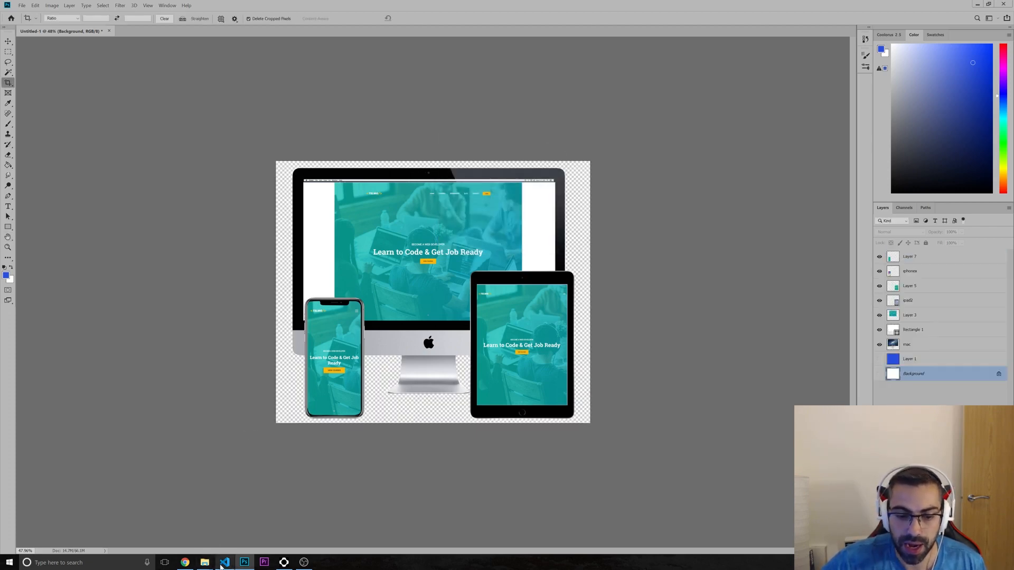
- Switch to the design folder in File Explorer and open the index page in Chrome to check which image it shows
click(225, 565)
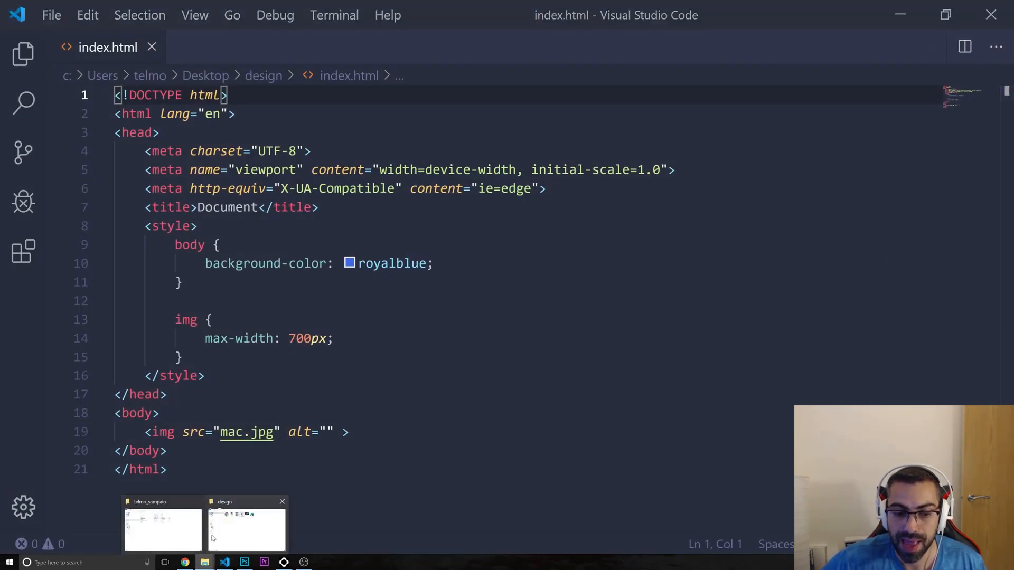
click(242, 524)
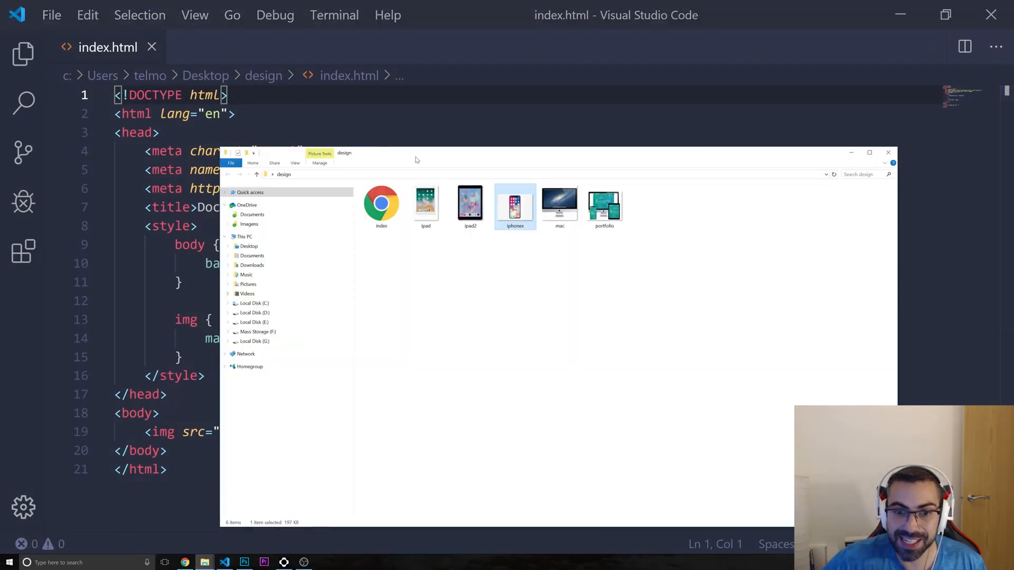
double_click(389, 222)
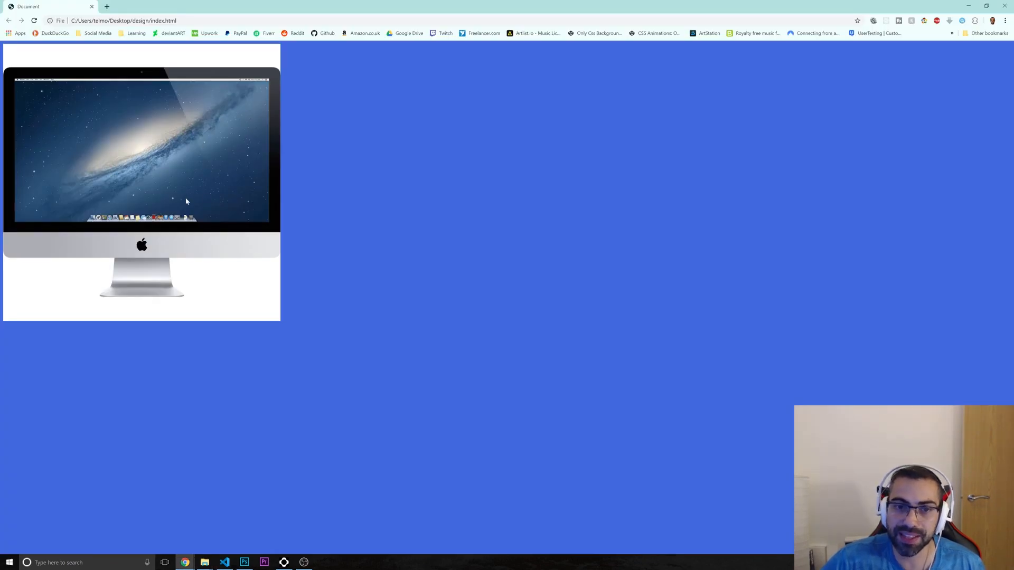
- In Visual Studio Code, change the img source in index.html to portfolio.jpg and save the file
click(225, 563)
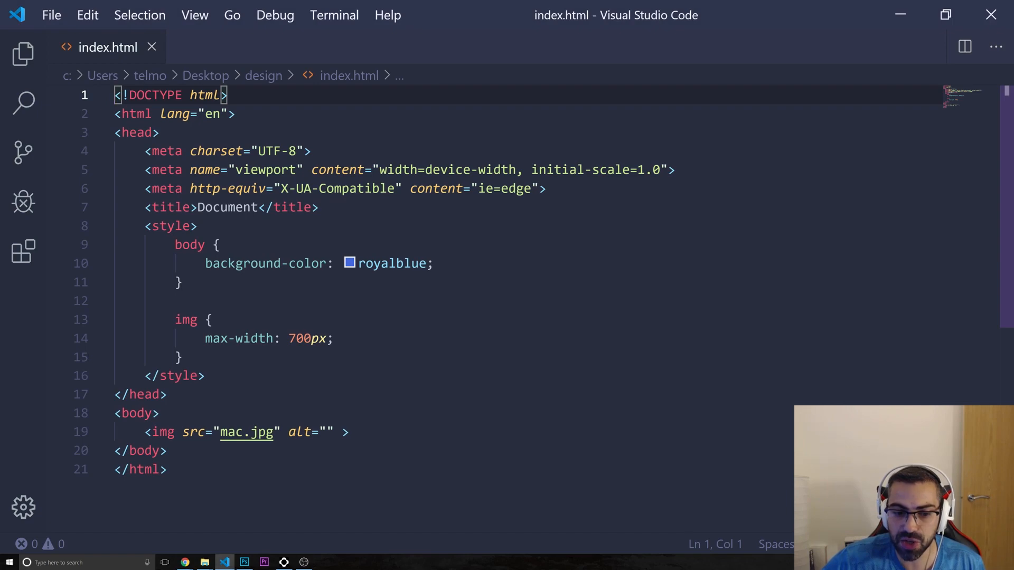
double_click(231, 432)
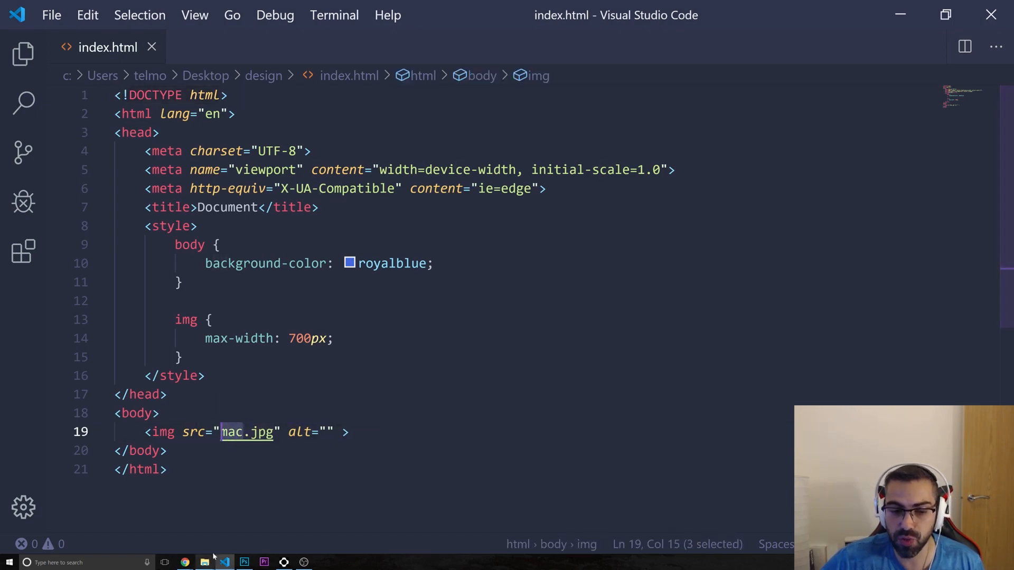
text(por)
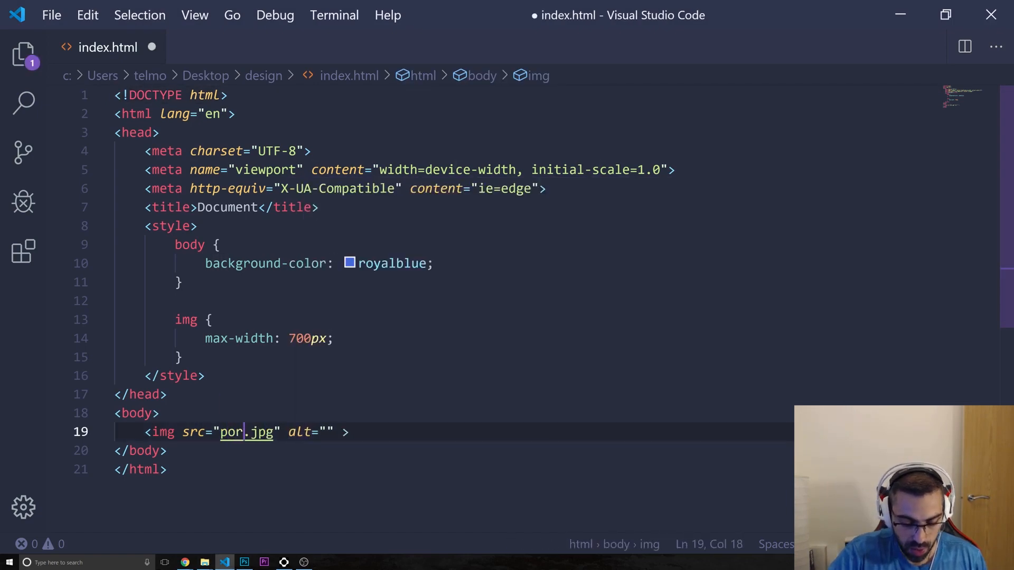
text(tfolio)
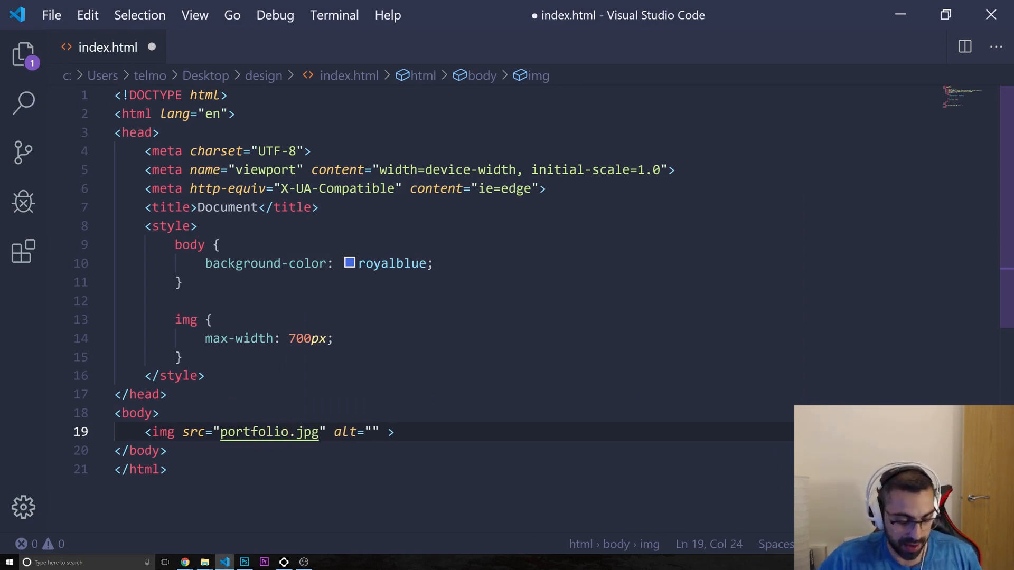
key(ctrl+s)
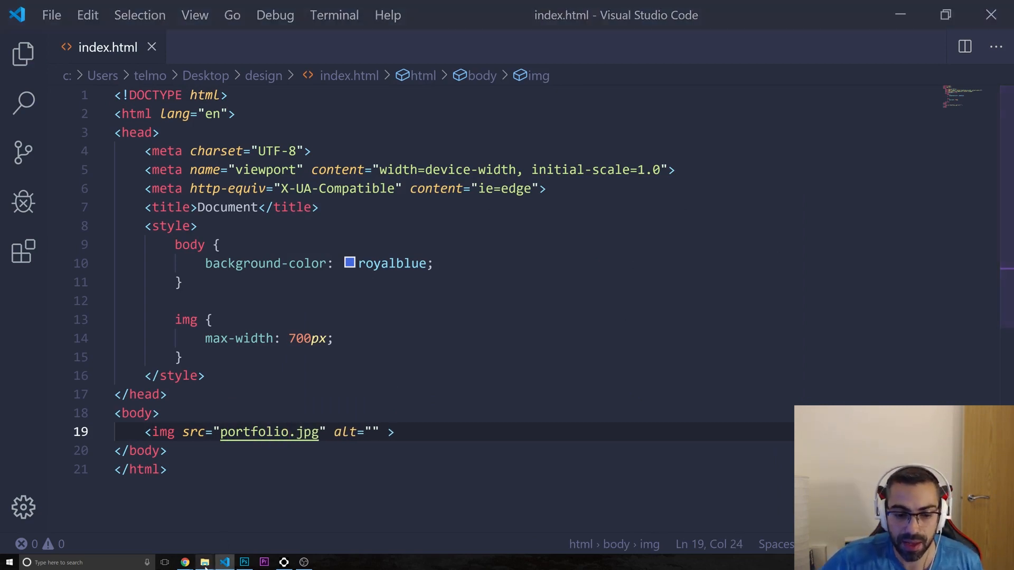
- Reopen the index page from the design folder in Chrome to view the JPEG mockup against the blue page background
mouse_move(205, 562)
click(241, 529)
double_click(377, 210)
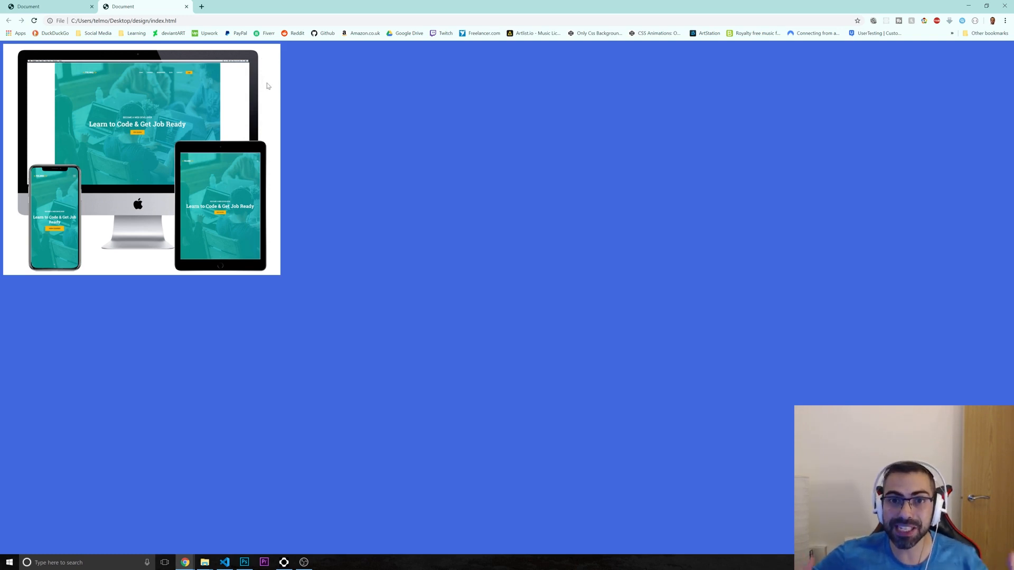
- Switch to Photoshop and begin saving the mockup under a new file, choosing PNG as the format
click(245, 562)
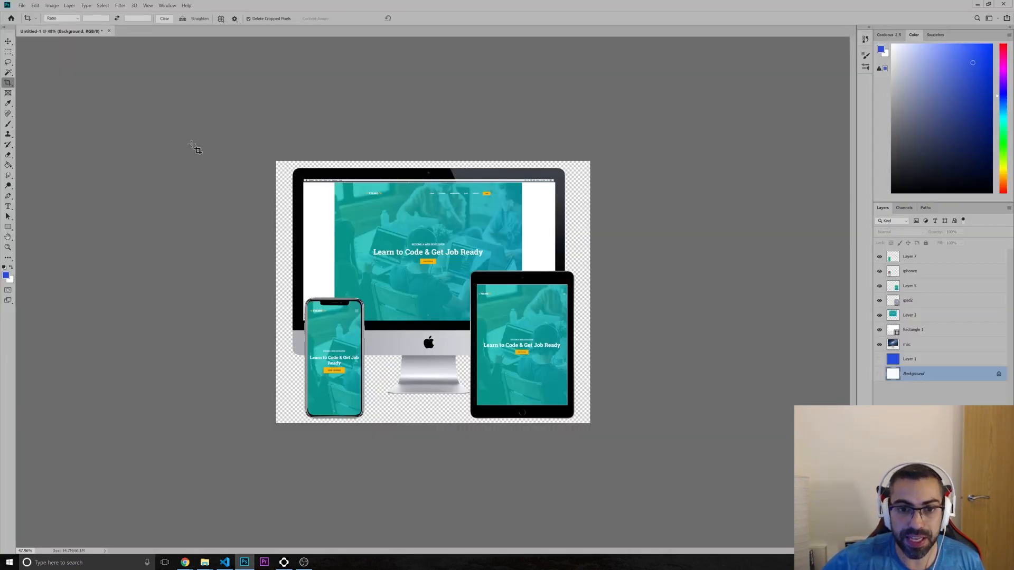
click(21, 5)
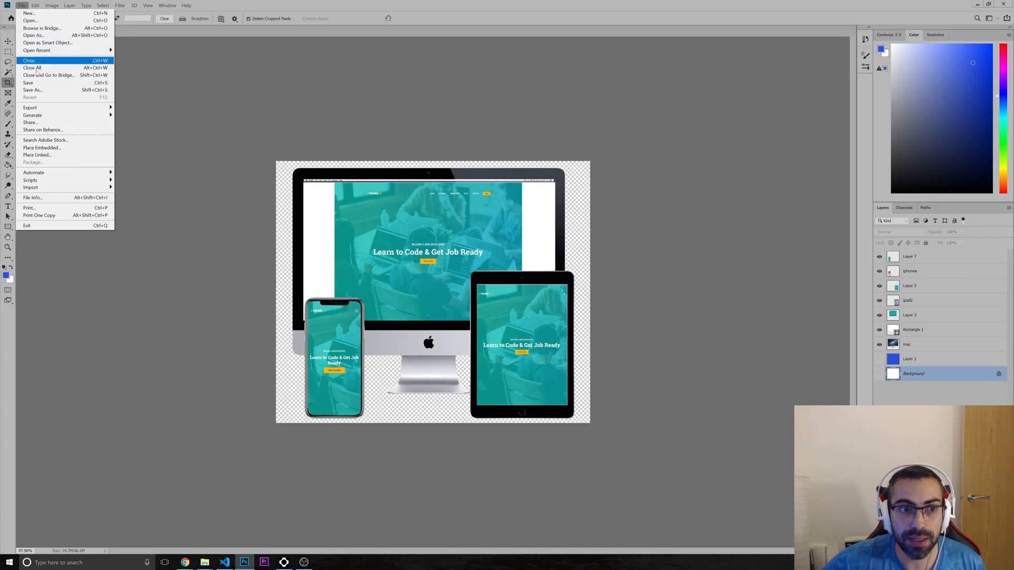
click(36, 90)
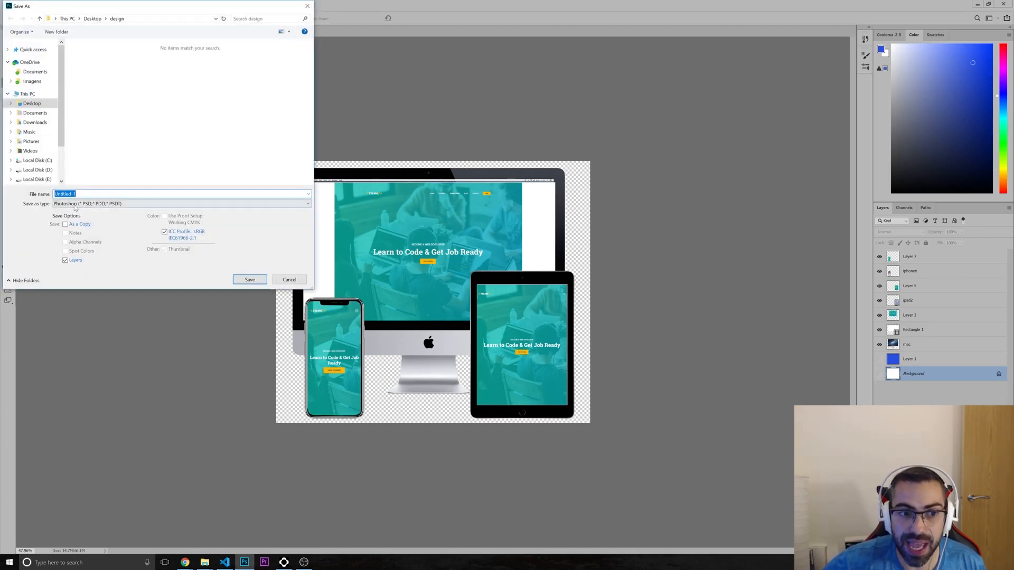
click(75, 205)
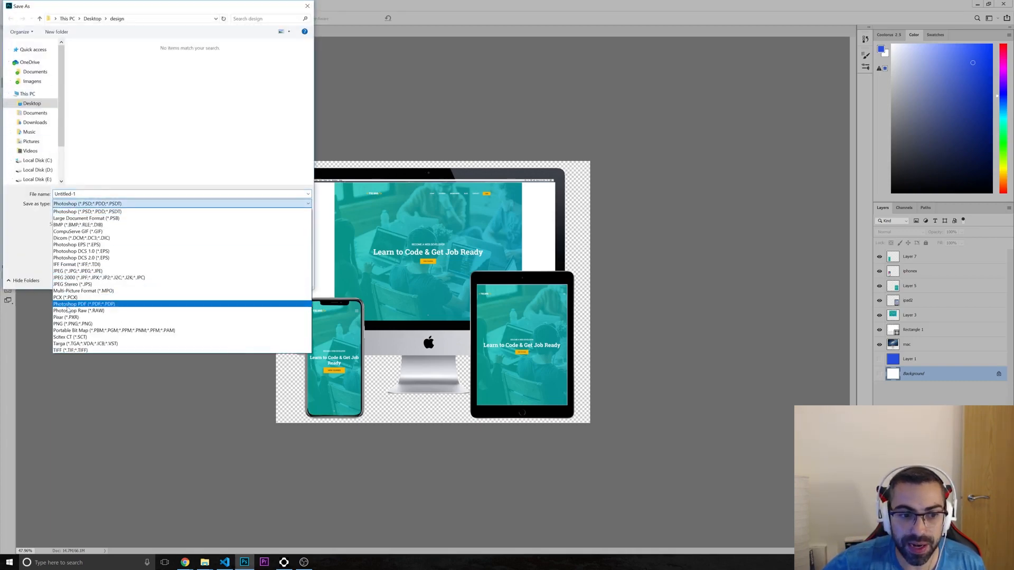
click(70, 324)
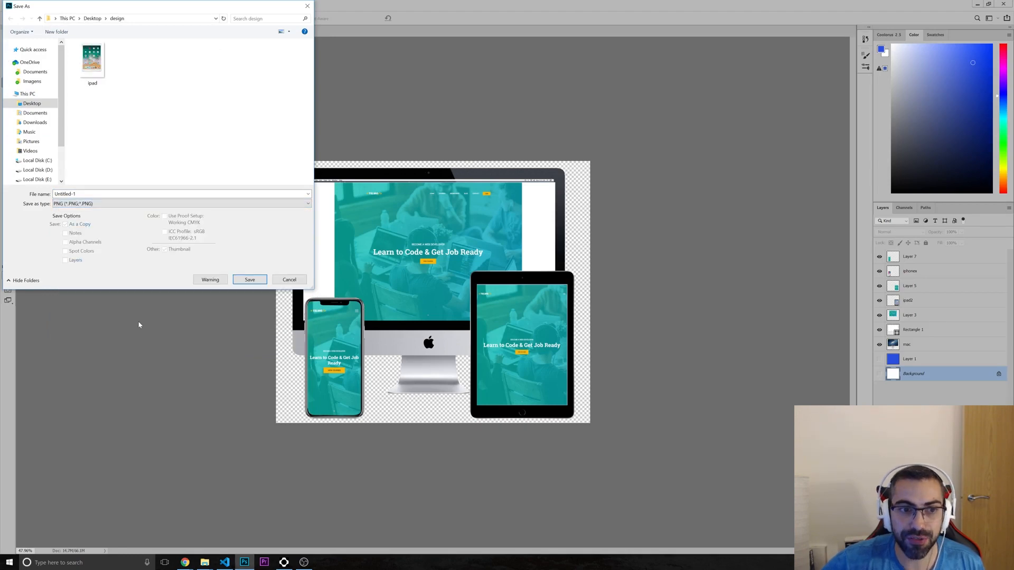
- Name the PNG file portfolio and save it in the design folder with the Large file size (Fastest saving) option
click(77, 194)
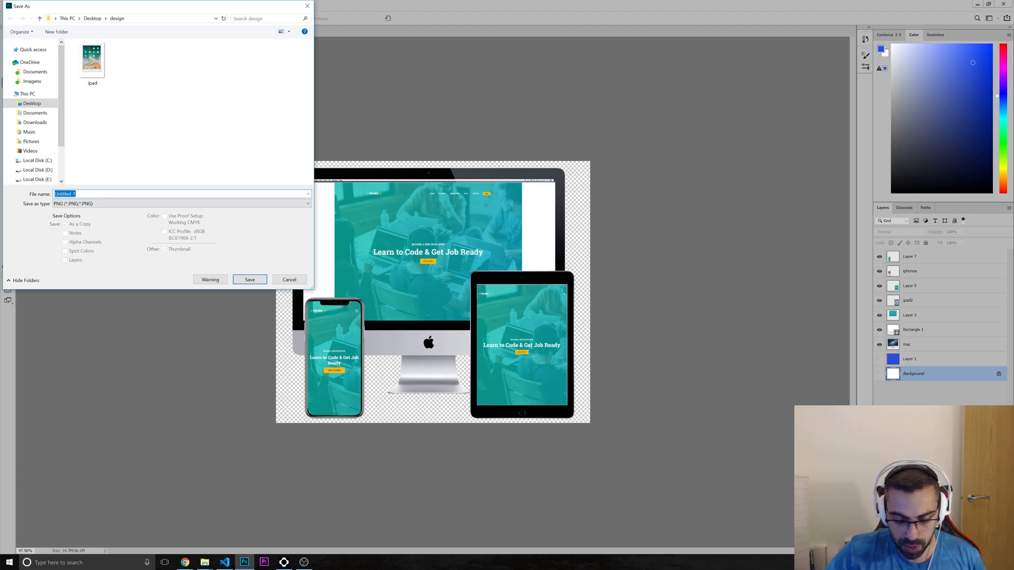
text(portfolio)
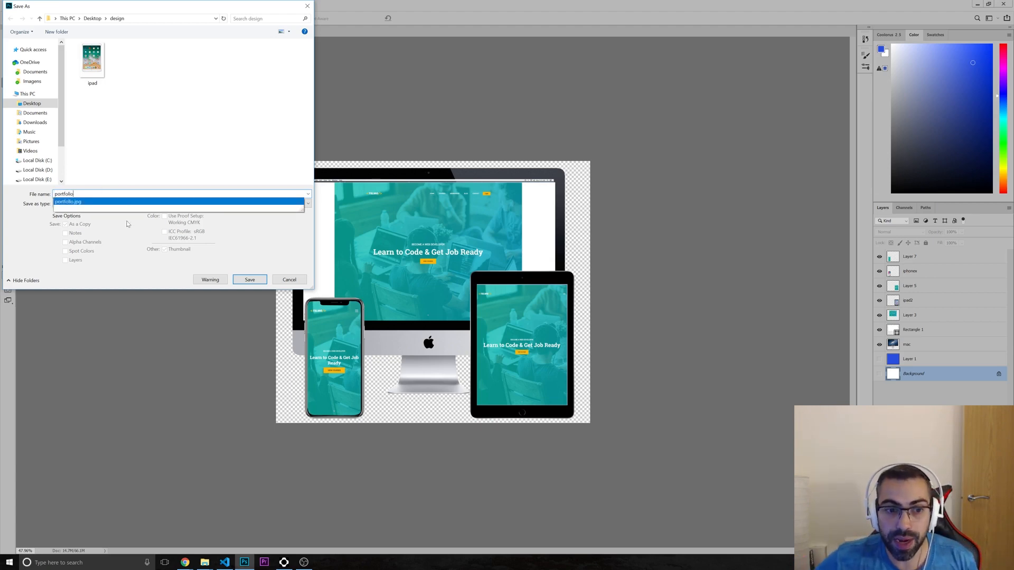
click(274, 242)
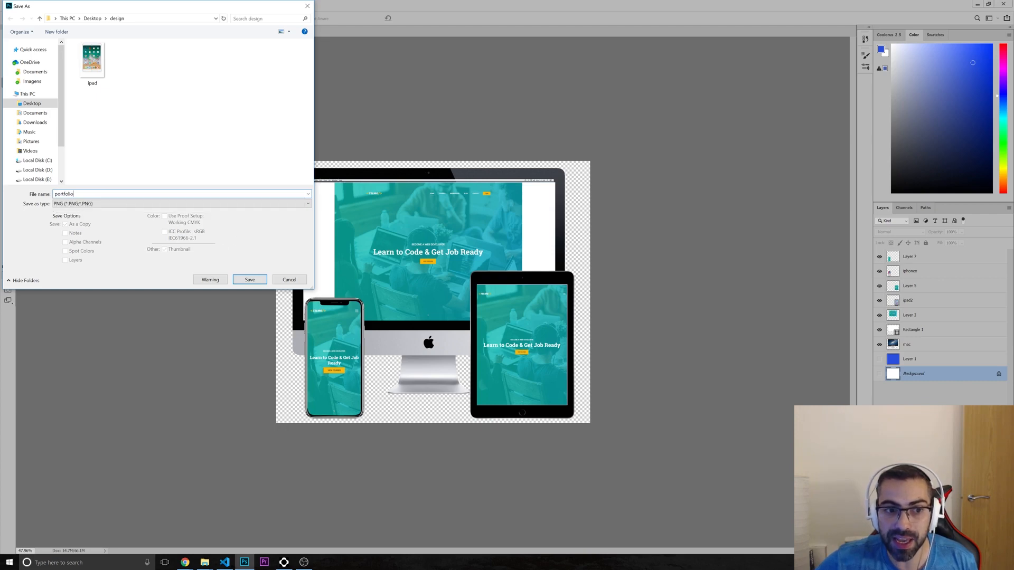
text(.)
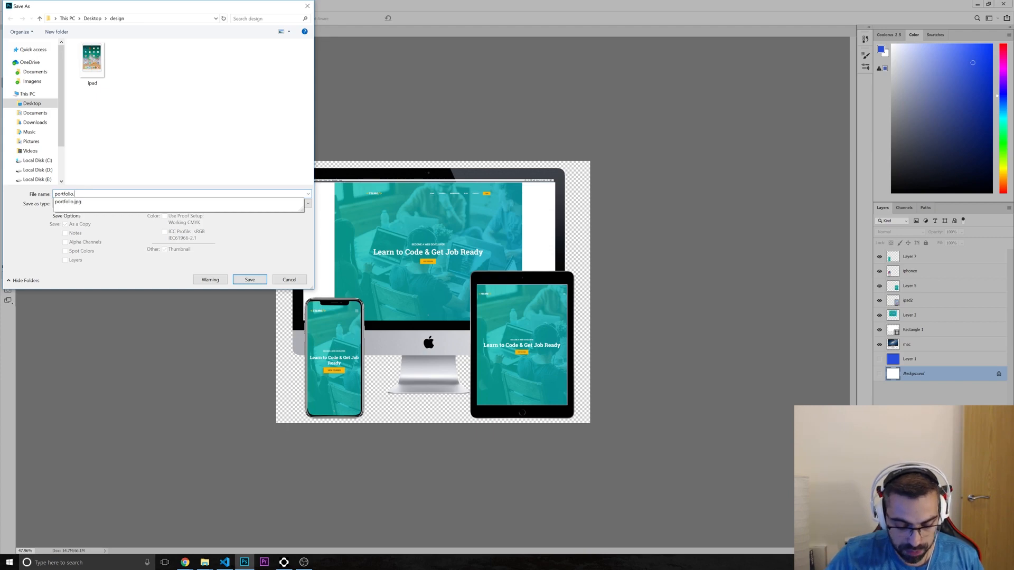
text(jpng)
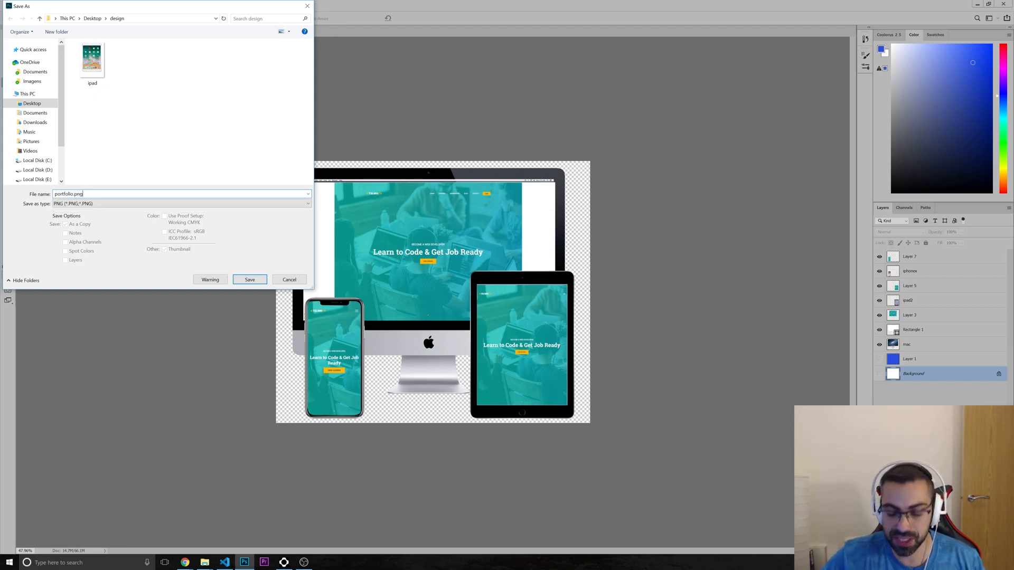
key(BackSpace)
key(BackSpace)
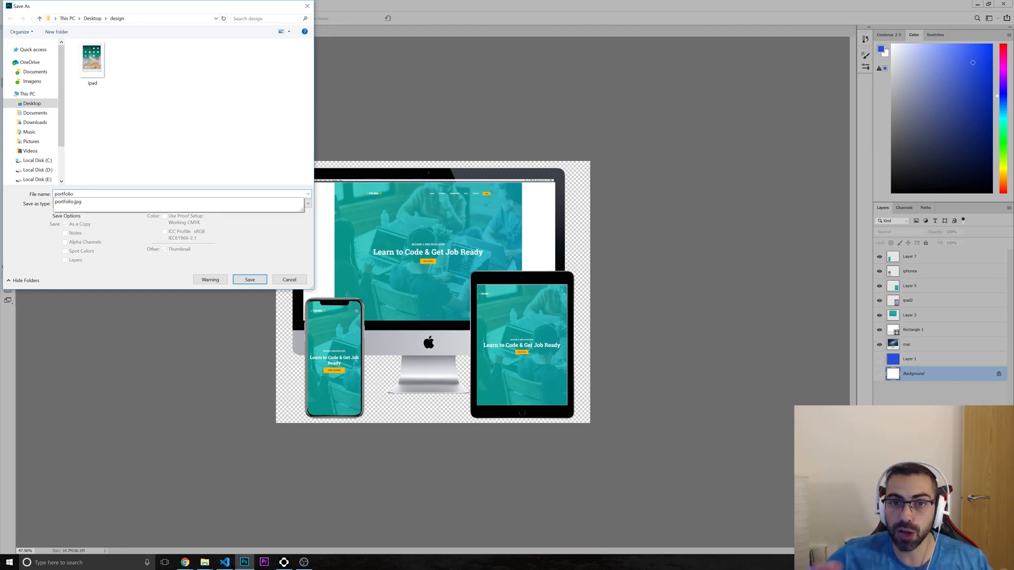
click(162, 161)
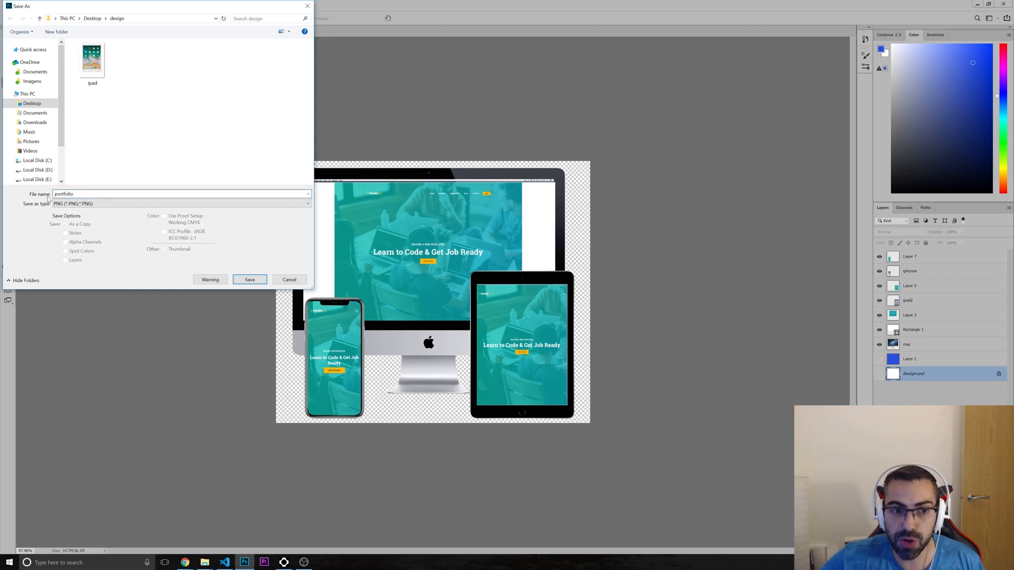
click(250, 281)
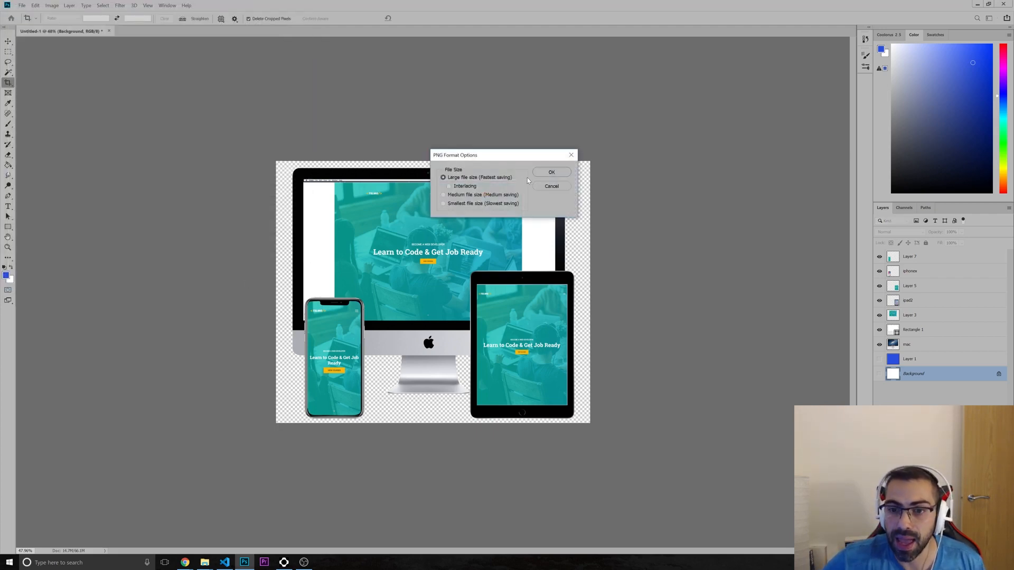
click(552, 173)
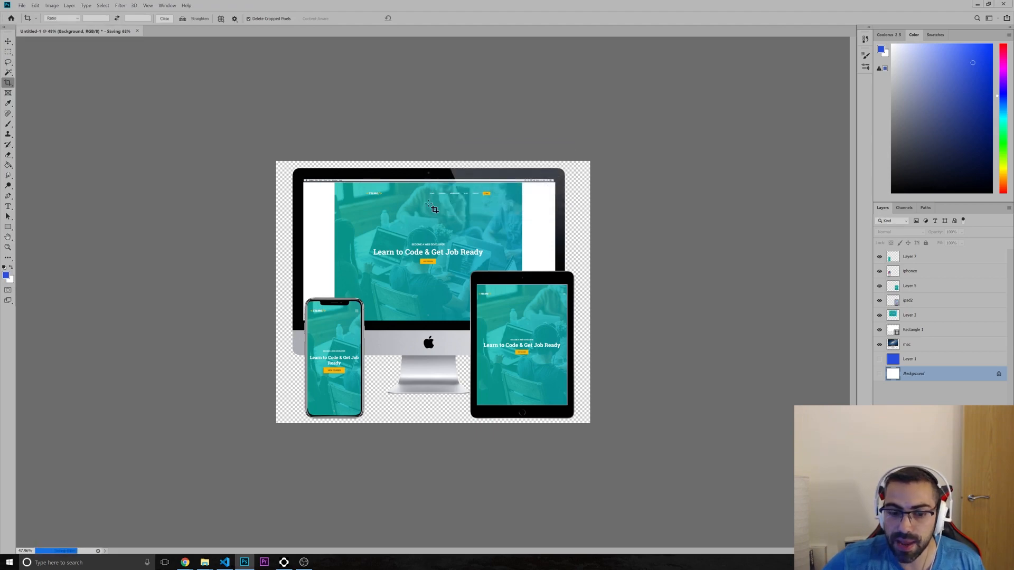
- Switch to Visual Studio Code, change the img source in index.html to portfolio.png and save the file
click(224, 562)
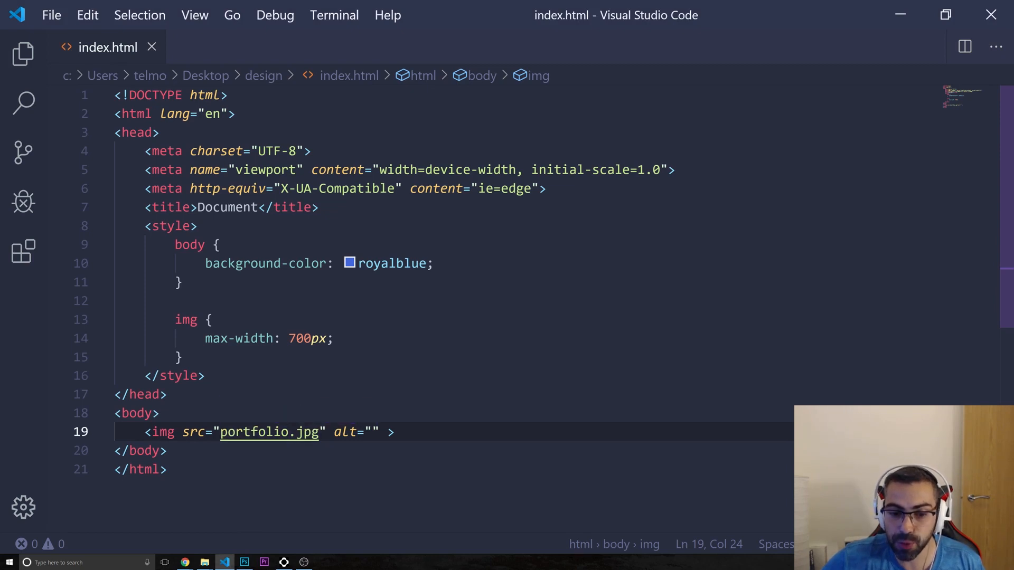
drag(319, 432, 297, 432)
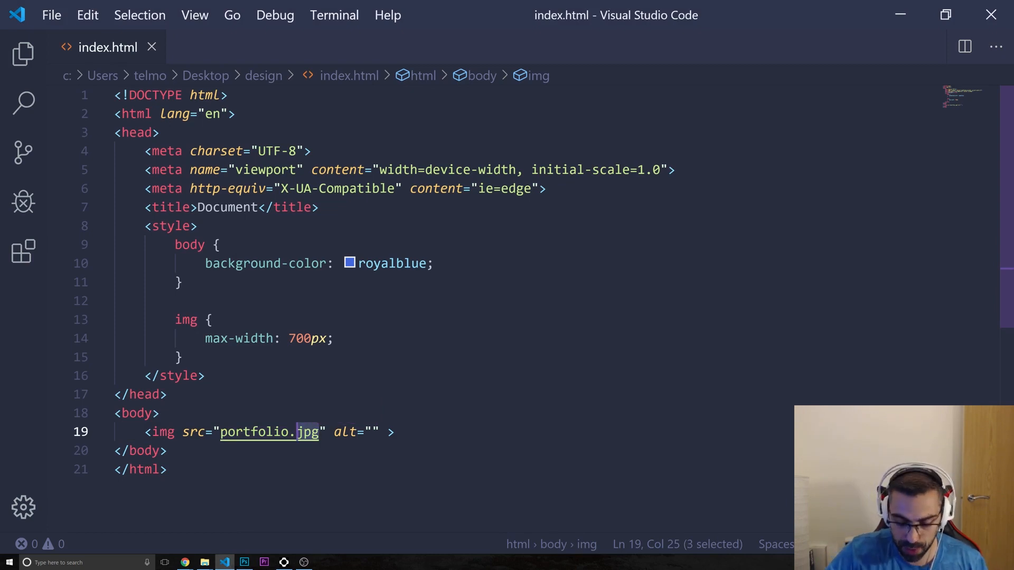
text(png)
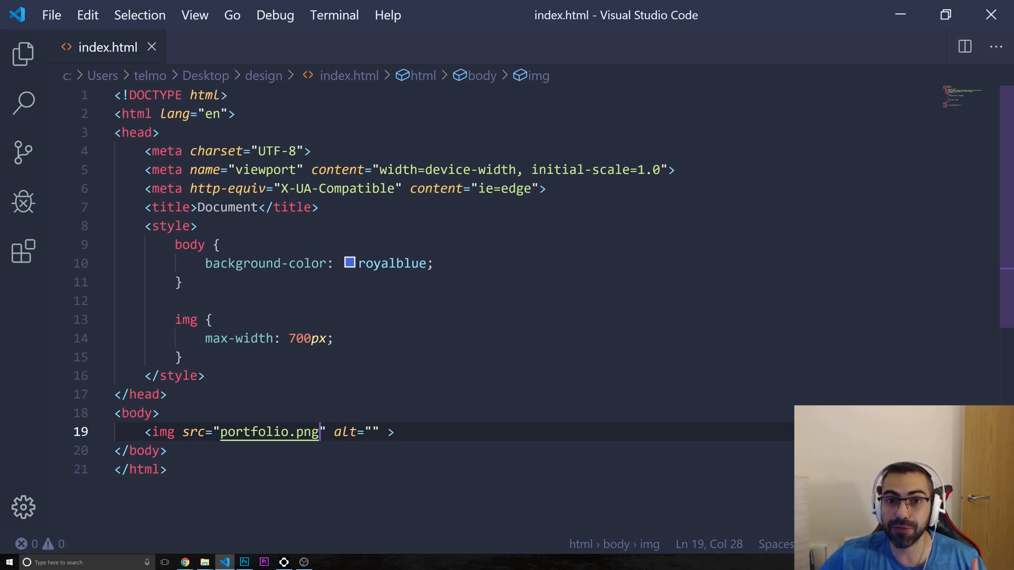
- Reopen the index page from the design folder in Chrome and compare the PNG mockup with the JPEG version in the earlier page
mouse_move(208, 564)
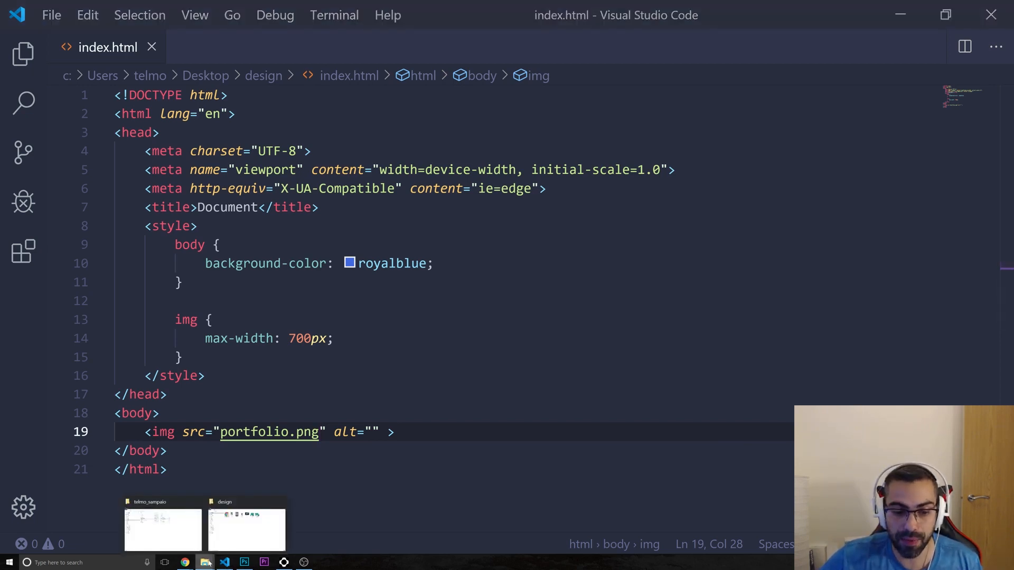
click(246, 528)
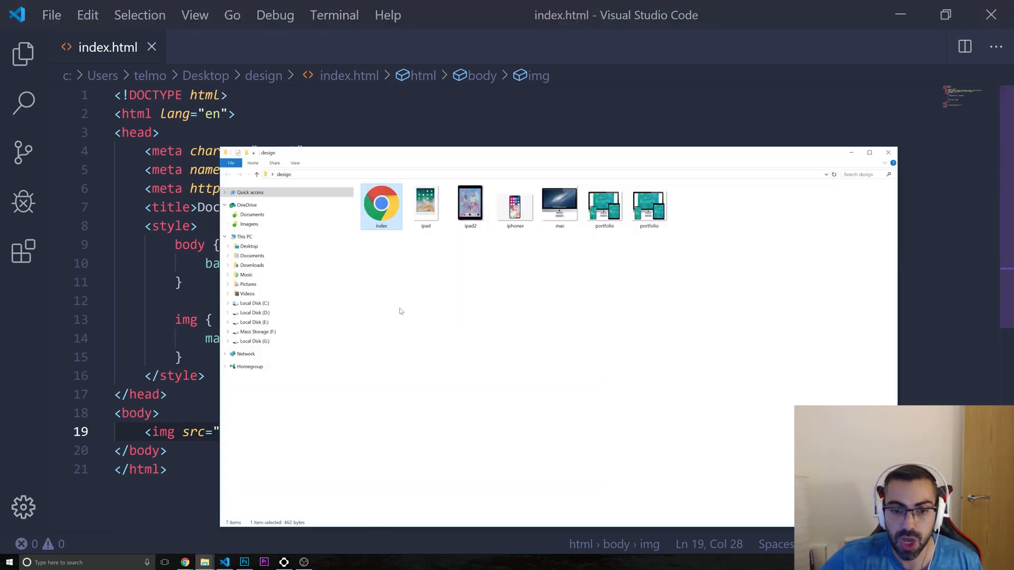
double_click(385, 214)
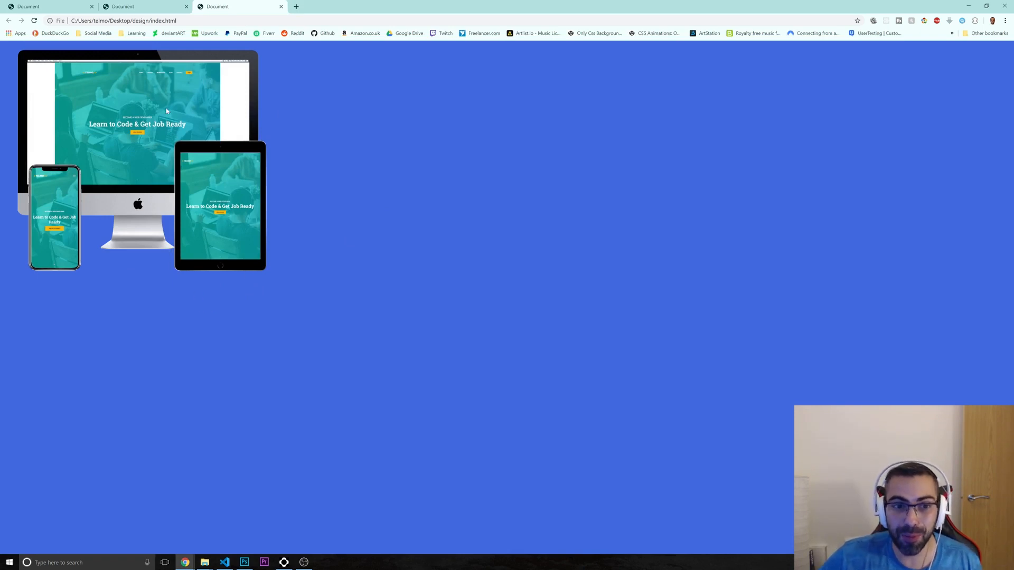
click(125, 9)
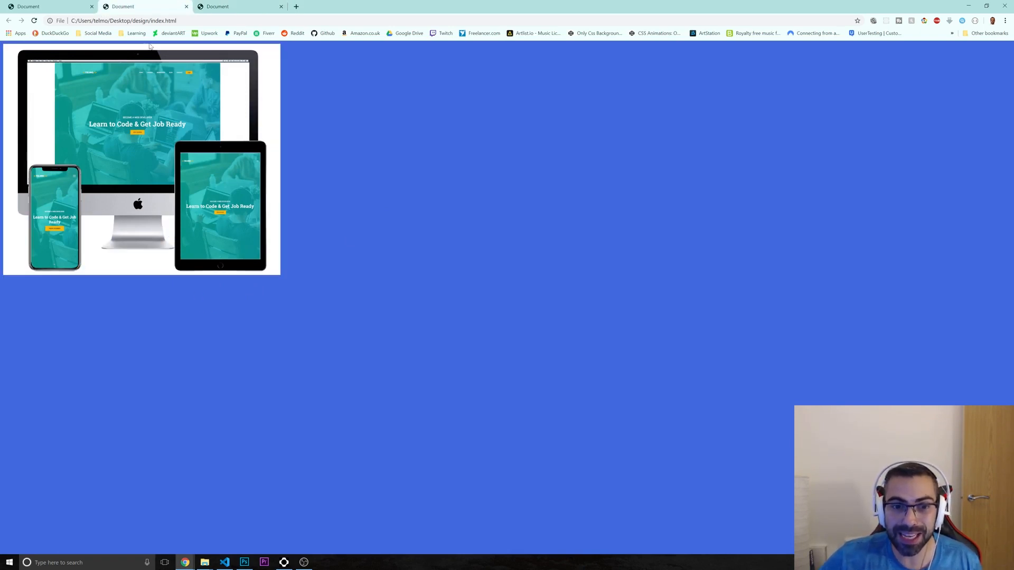
- Close the JPEG comparison page and view the device mockup on the Arcade Game Development portfolio page in the incognito Chrome window
middle_click(143, 9)
click(56, 7)
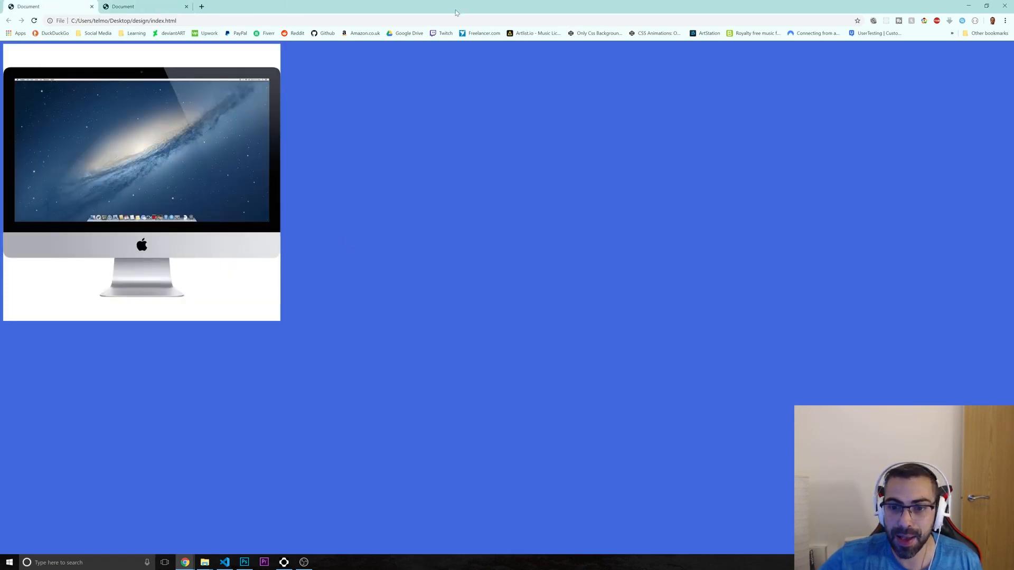
click(212, 523)
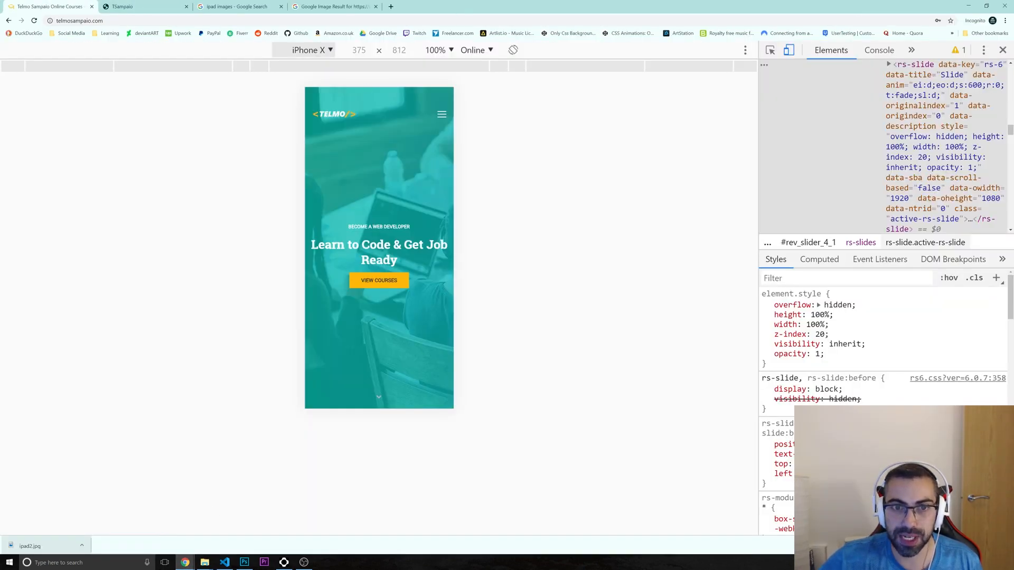
click(155, 6)
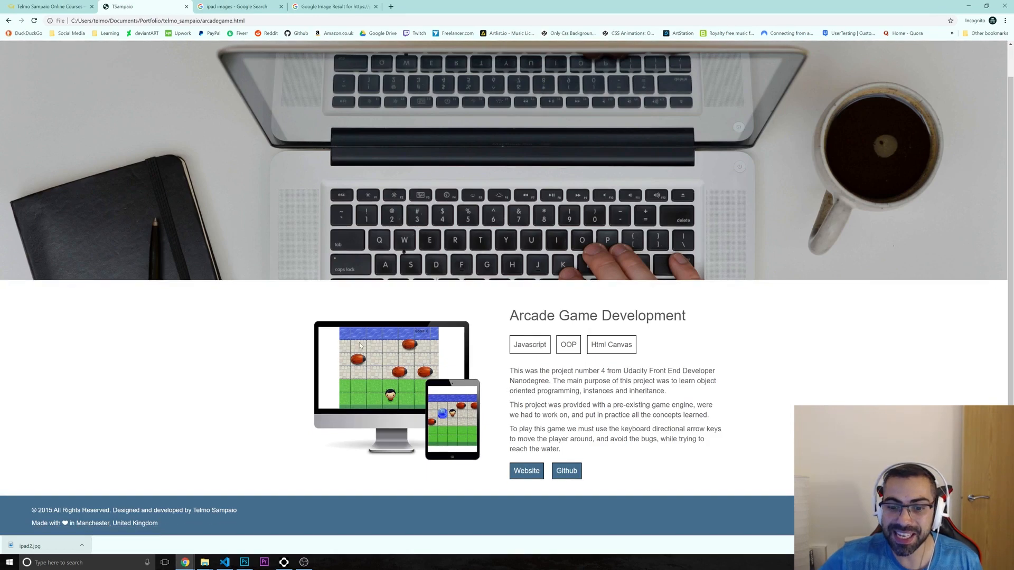